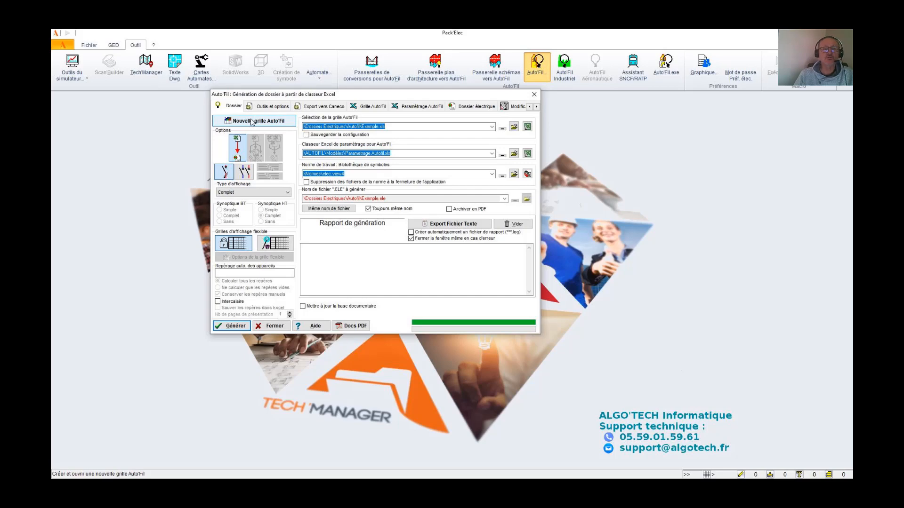
Create a new AutoFil grid named Demo Autofil in the Autofil folder and open it in Excel
left_click(252, 122)
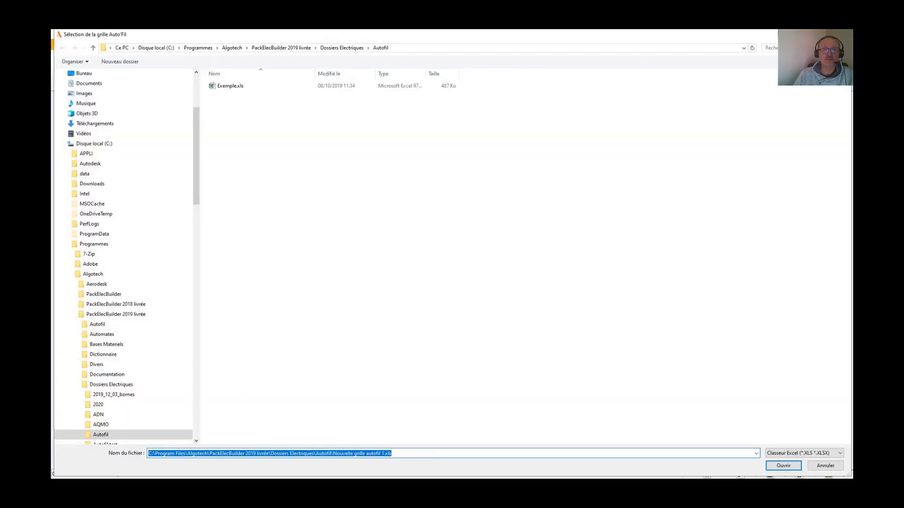
type("Demo Autofil")
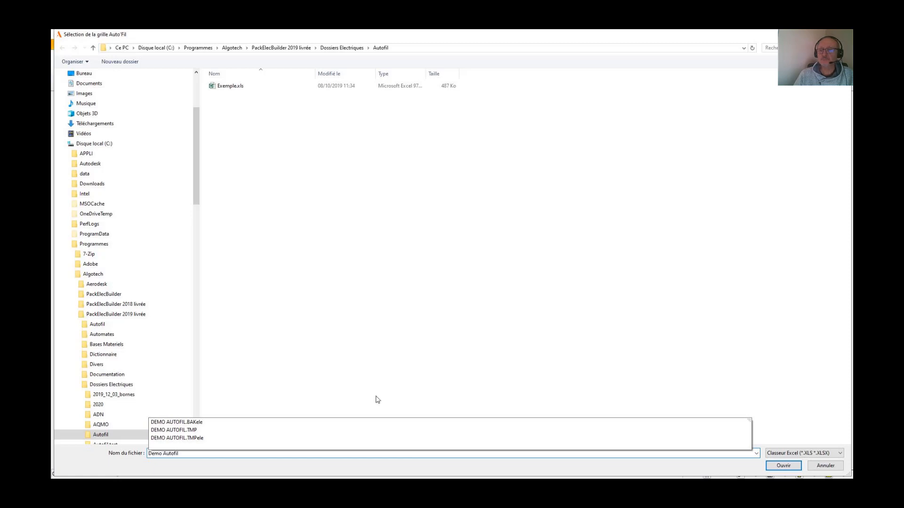
left_click(457, 357)
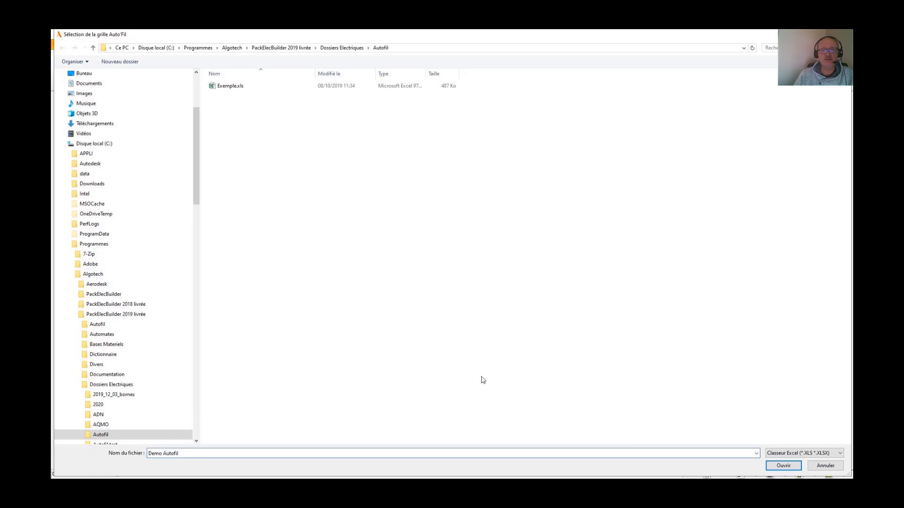
left_click(784, 466)
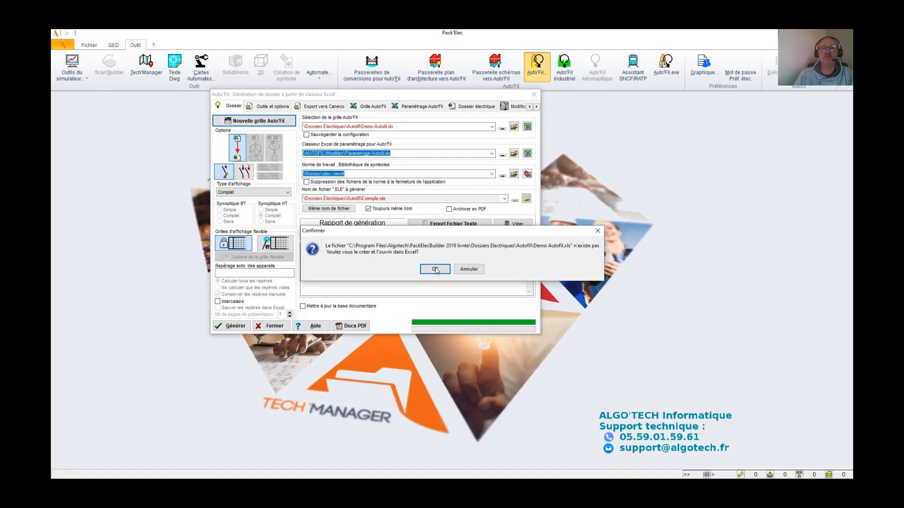
left_click(436, 268)
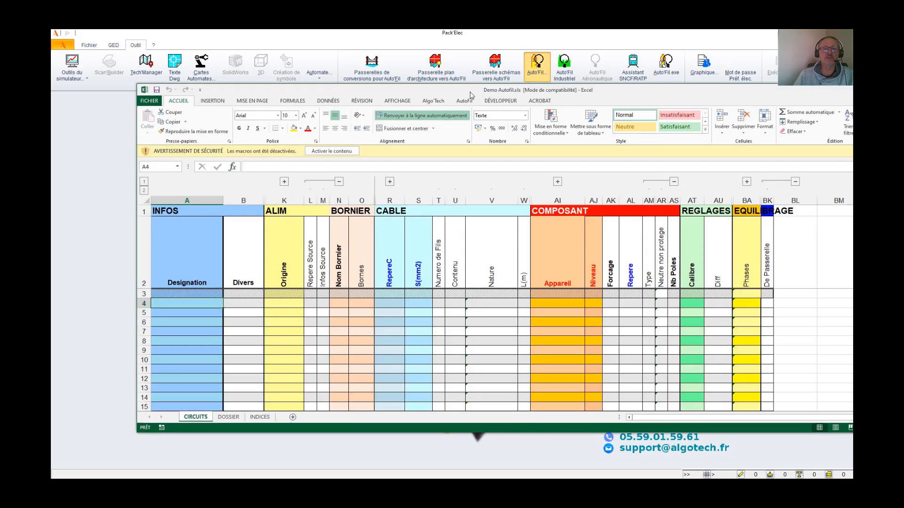
Maximize the Demo Autofil workbook, enable its macro content and display the AutoFil commands
double_click(471, 93)
left_click(245, 94)
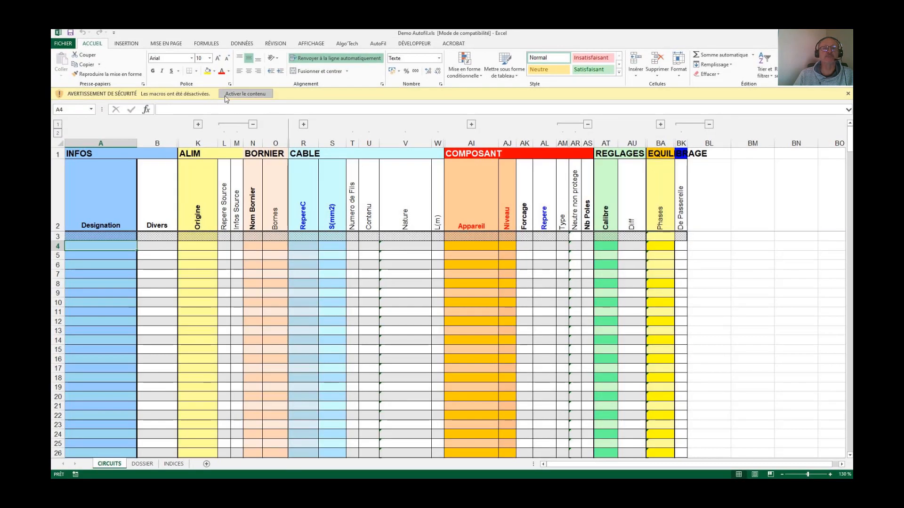
left_click(385, 44)
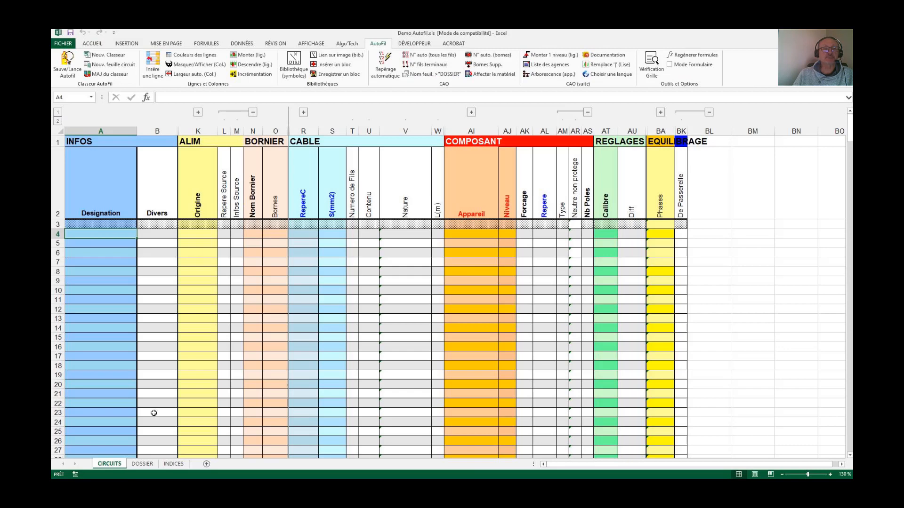
In the general titles of the DOSSIER sheet, enter Algotech as the client and Exemple as the dossier
left_click(141, 463)
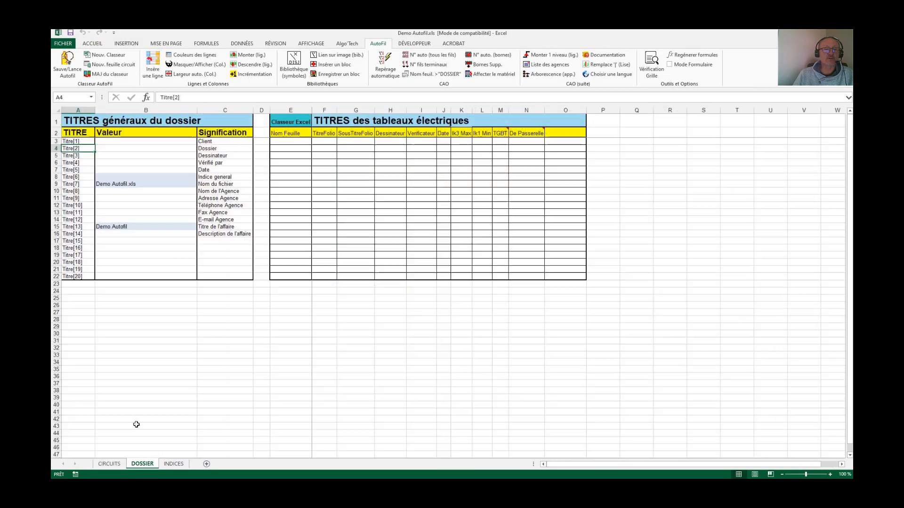
left_click(137, 141)
type("Algotech")
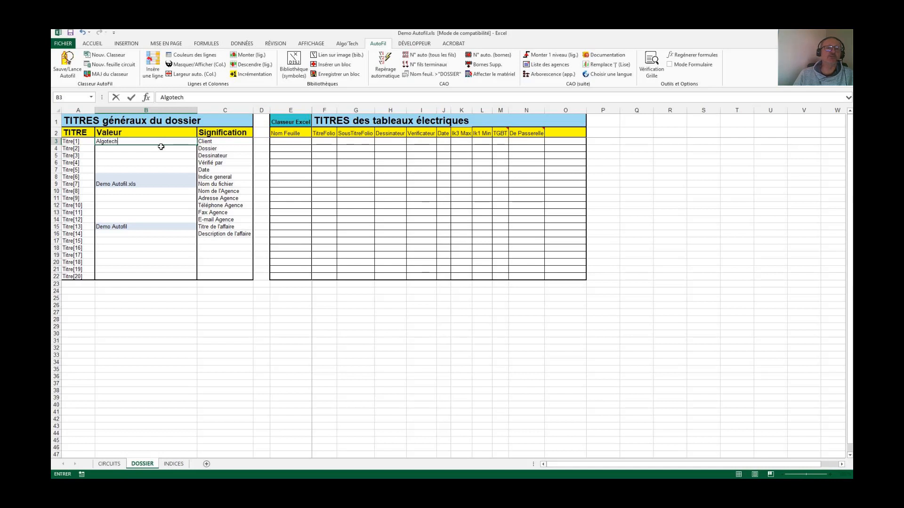
key("Return")
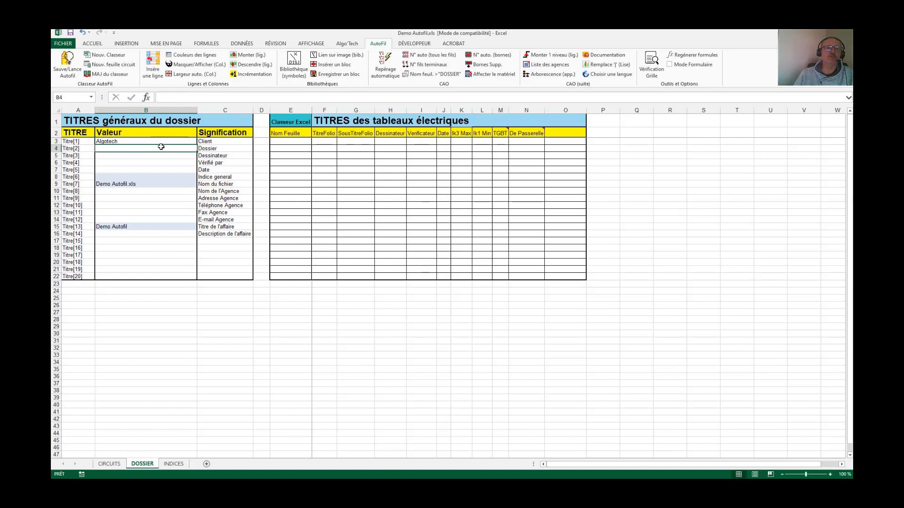
type("Exemple")
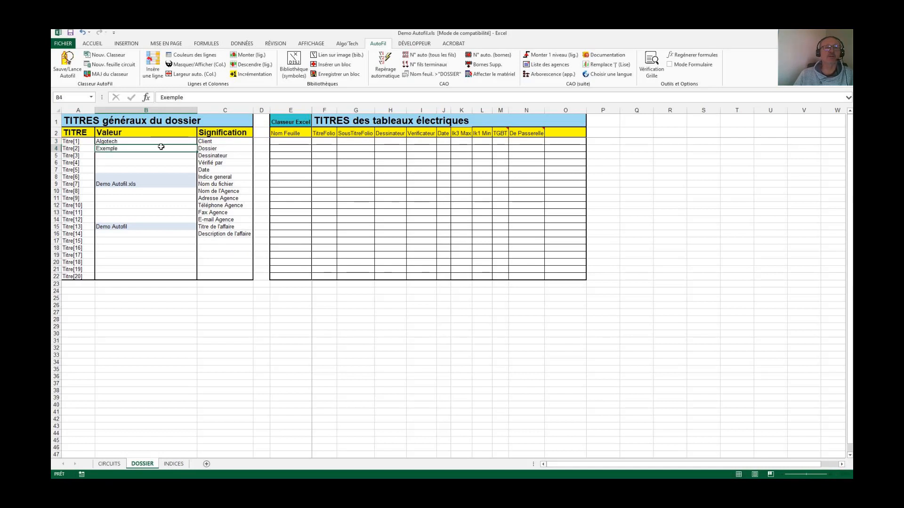
key("Return")
Fill in the general titles with the initials of the Dessinateur and Vérifié par persons and the date 08/04/2020
type("DL")
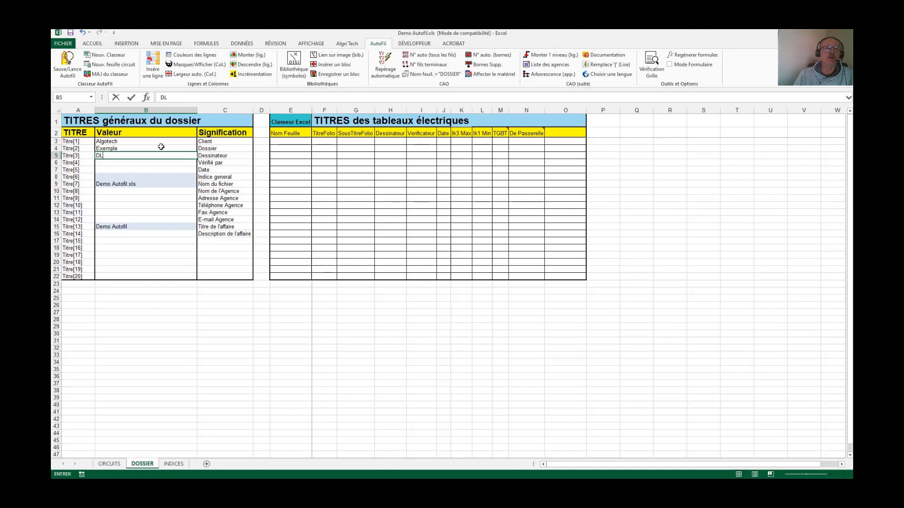
key("Return")
type("JCE")
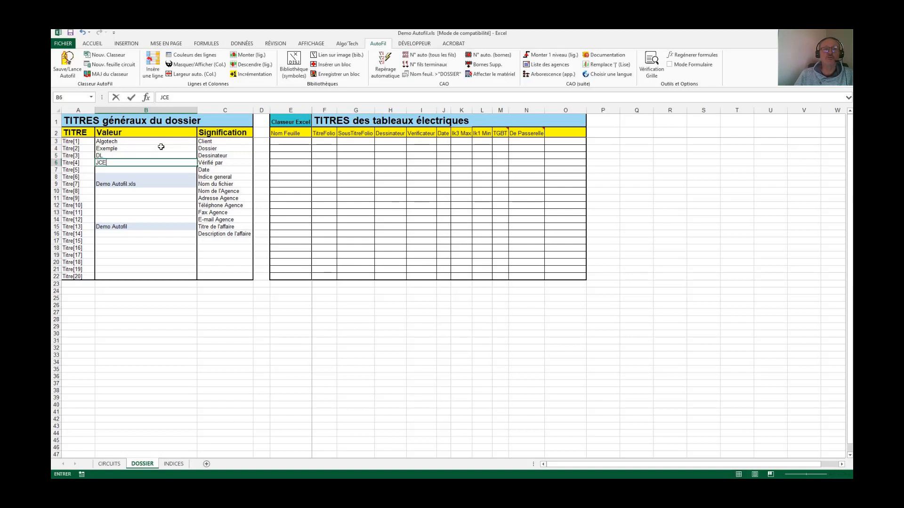
key("Return")
key("ctrl+semicolon")
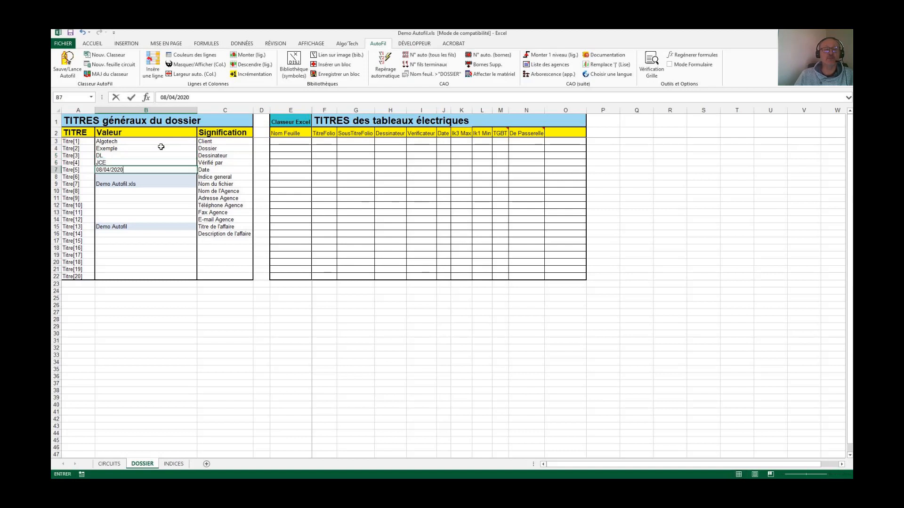
left_click(167, 320)
On the INDICES sheet, record index A with the modification Edition Originale and the date 08/04/2020
left_click(172, 464)
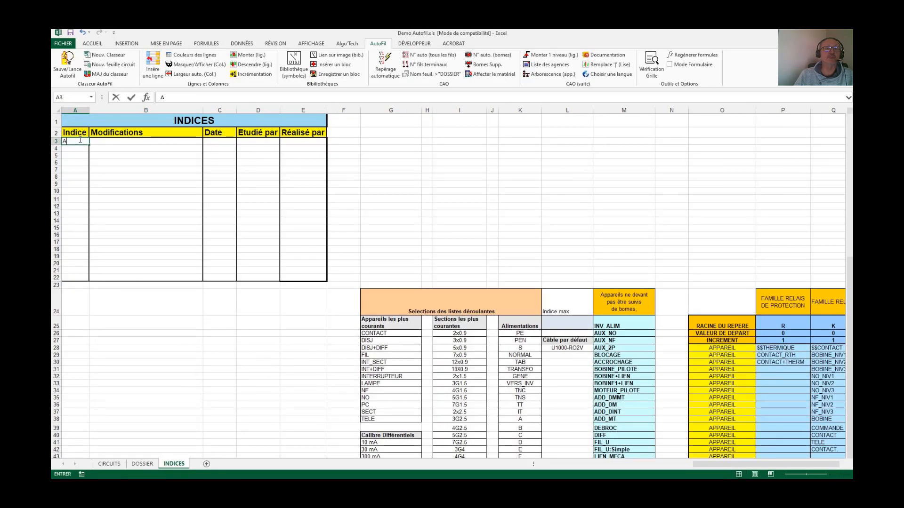
type("A")
key("Tab")
type("Edition")
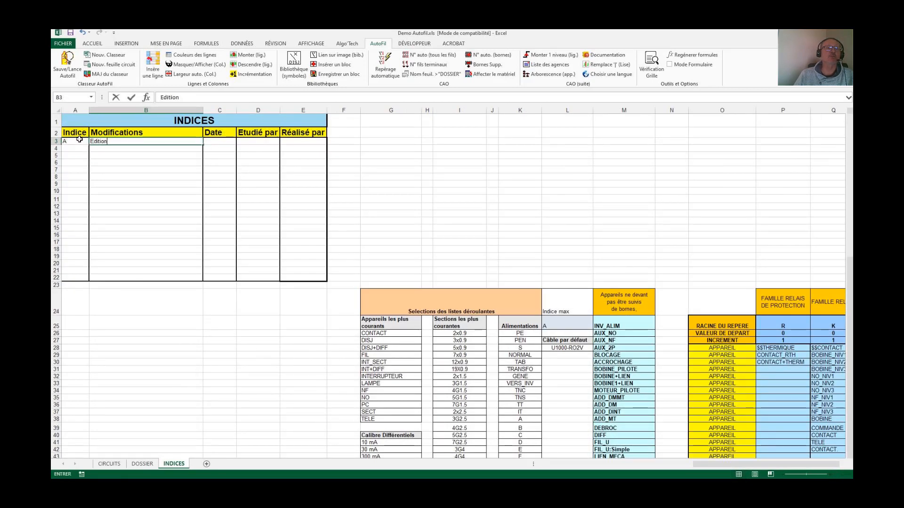
type(" Originale")
key("Tab")
key("ctrl+semicolon")
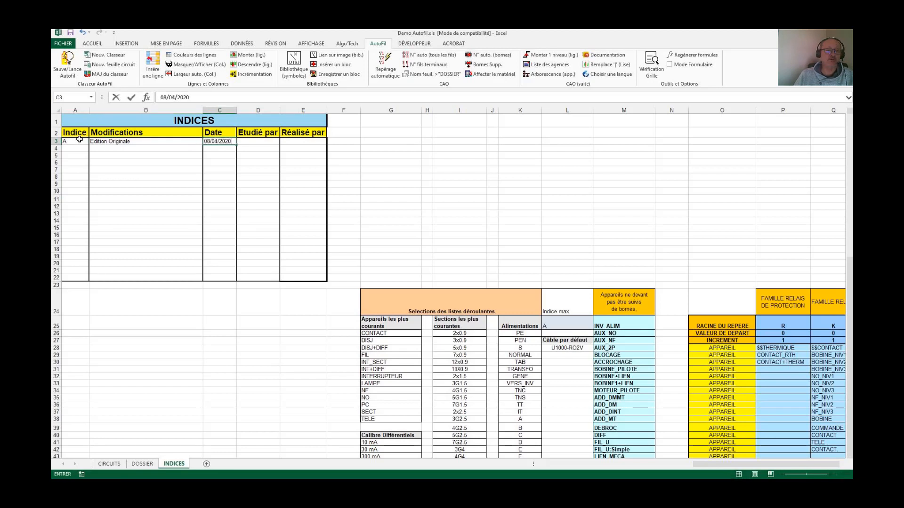
Enter the persons' initials in the Etudié par and Réalisé par fields of index A
key("Tab")
type("DL")
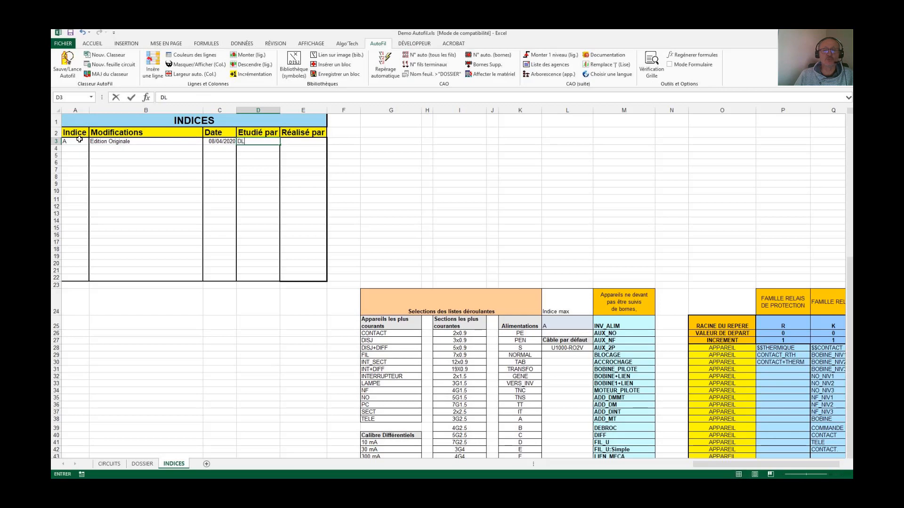
key("Tab")
type("SP")
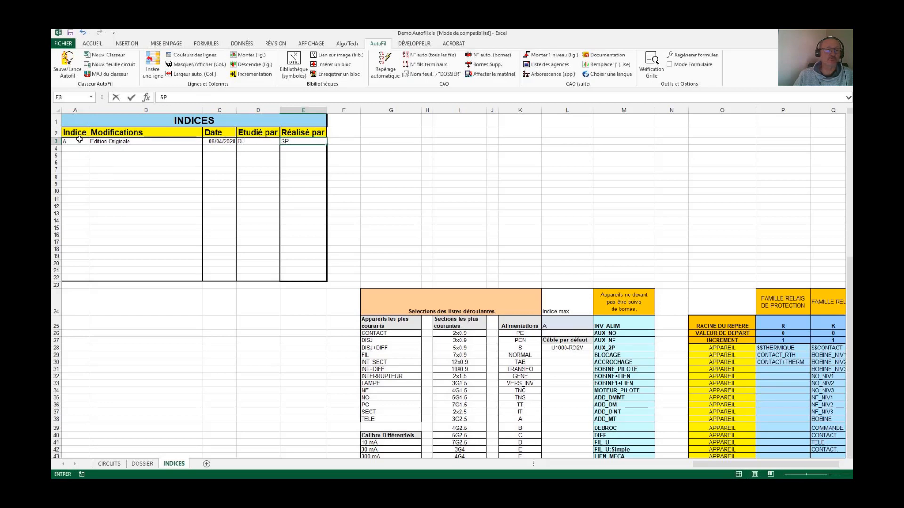
left_click(125, 228)
On the CIRCUITS sheet, enter the designation Arrivée EDF in row 5 and set its Origine to NORMAL
left_click(109, 463)
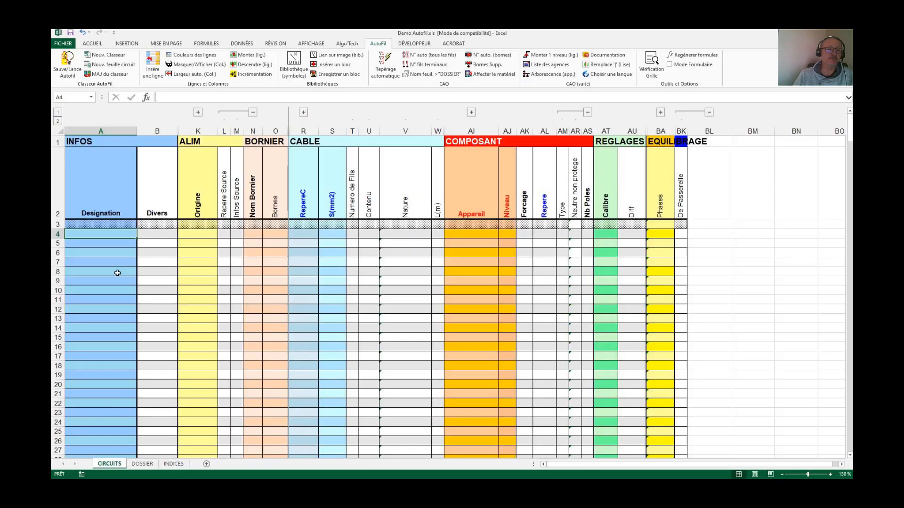
left_click(95, 244)
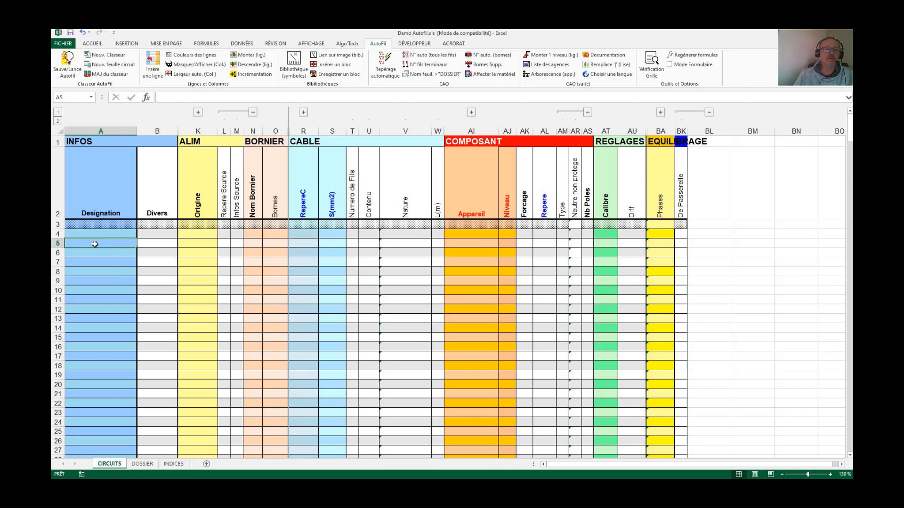
type("Arrivée")
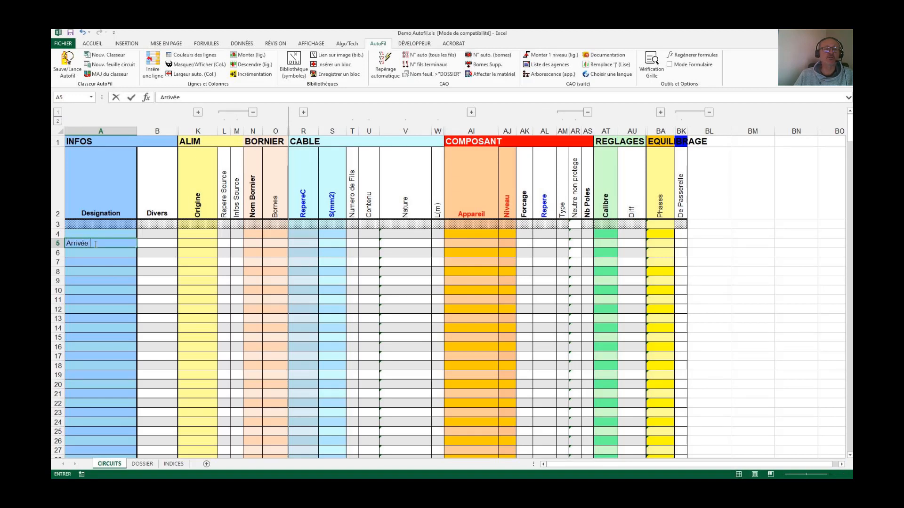
type(" EDF")
left_click(205, 243)
left_click(221, 243)
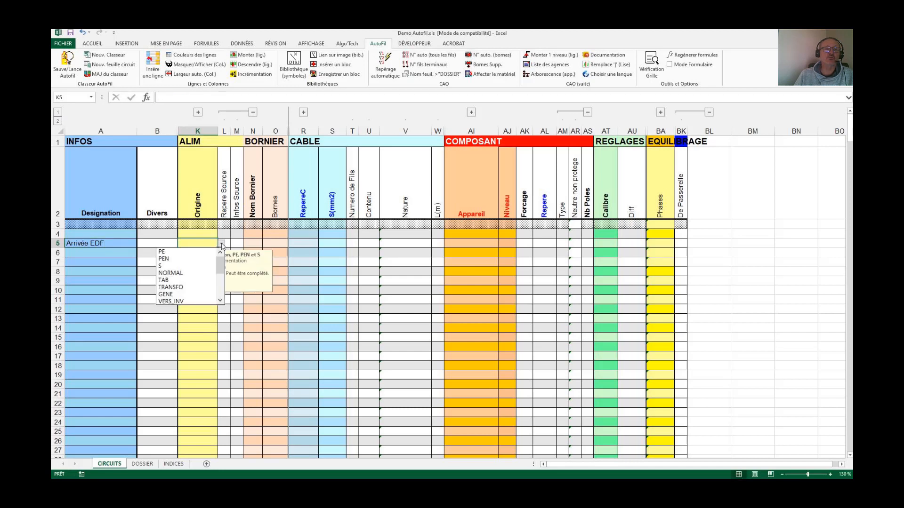
left_click(204, 273)
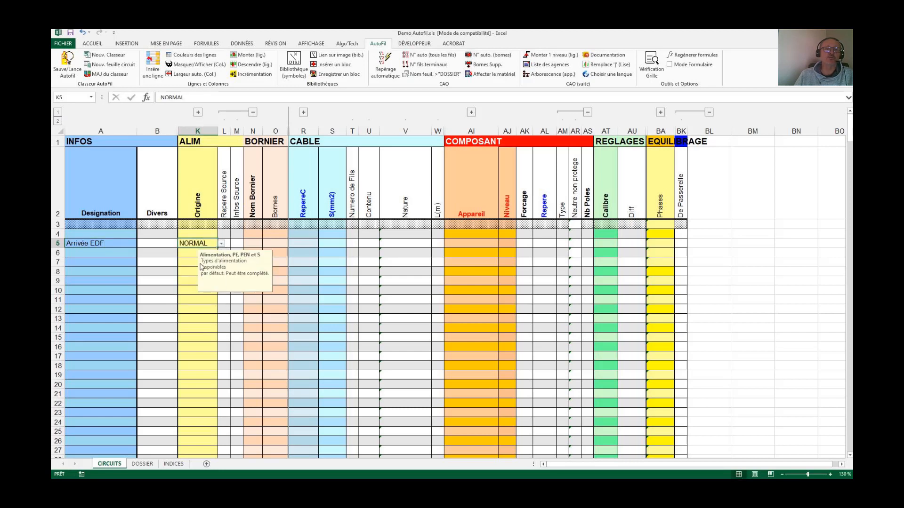
Set the Origine of row 6, directly below Arrivée EDF, to PE
left_click(194, 253)
left_click(222, 253)
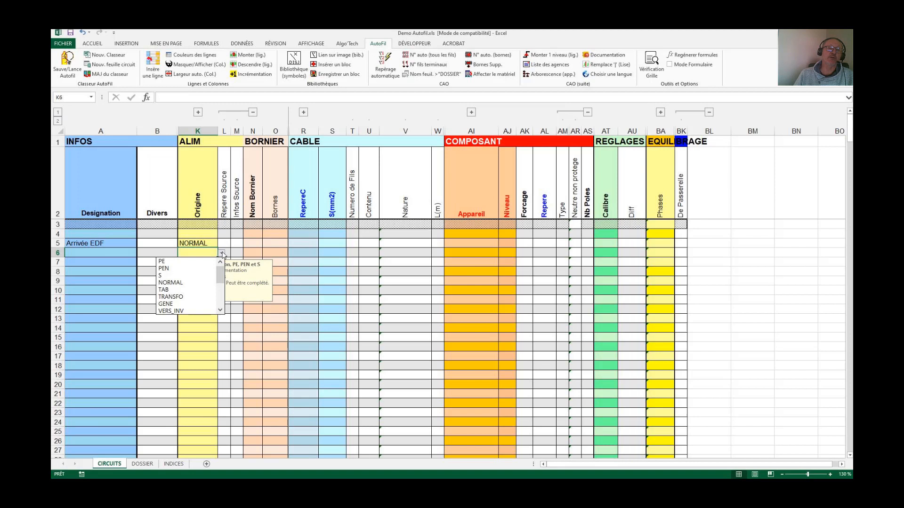
left_click(193, 267)
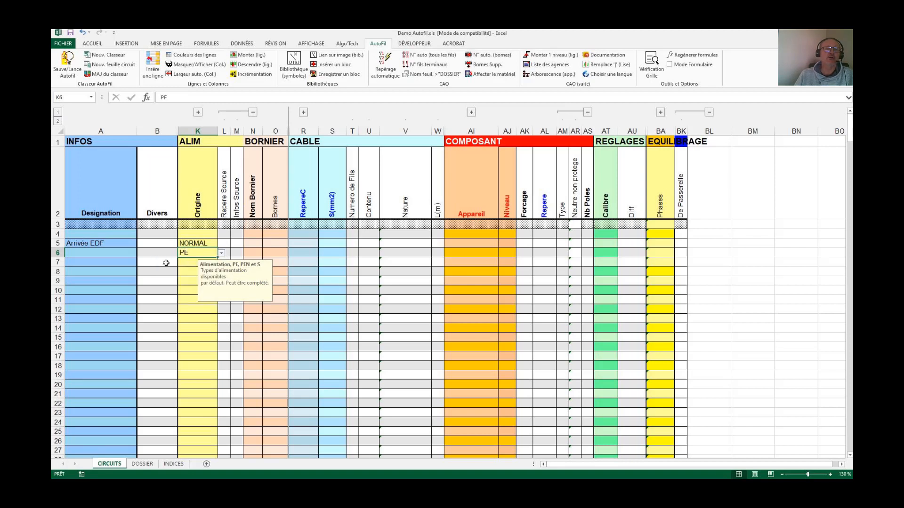
Enter the designation Protection générale in row 7 of the CIRCUITS sheet
left_click(107, 263)
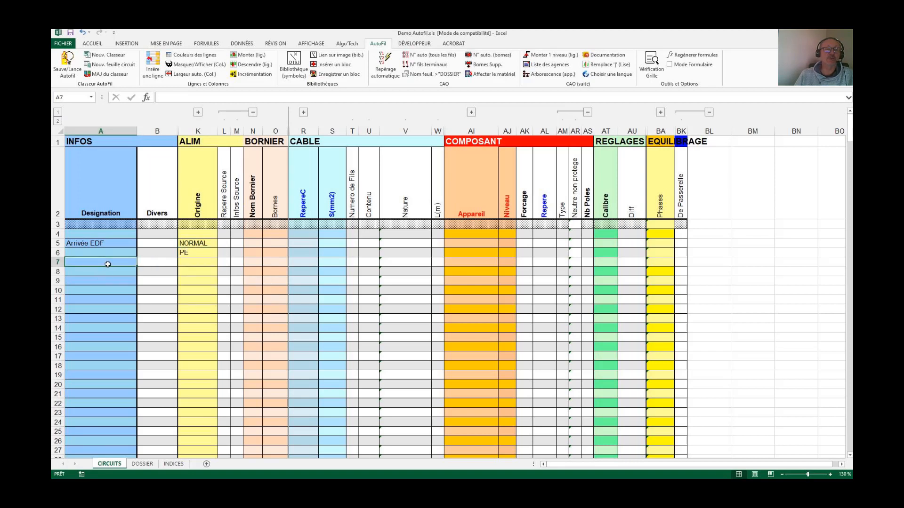
type("Protec")
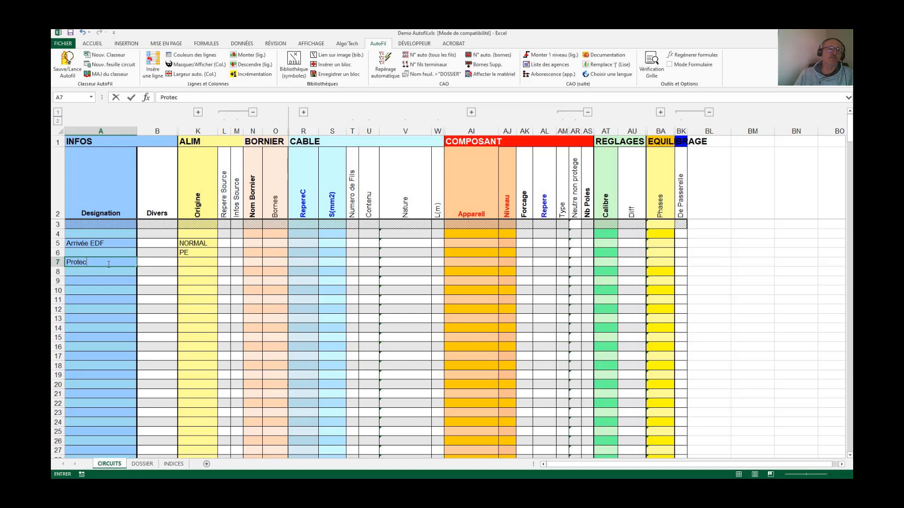
type("y")
key("BackSpace")
type("ti")
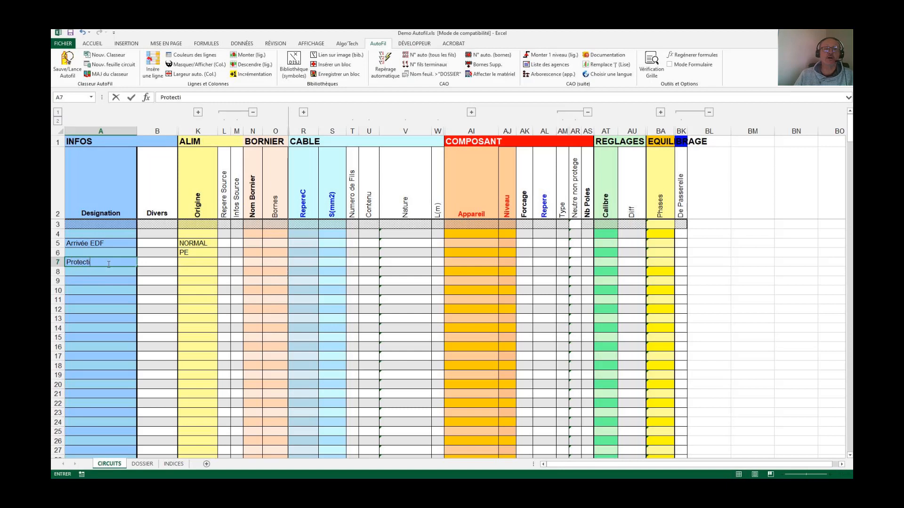
type("on générale")
Define the Protection générale component as Appareil INT_SECT with Niveau 1 and 4 poles
left_click(468, 265)
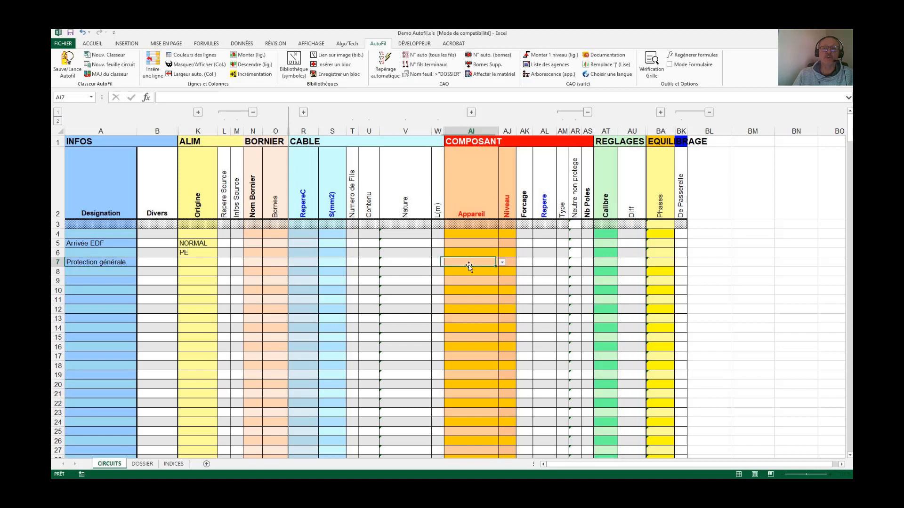
left_click(502, 262)
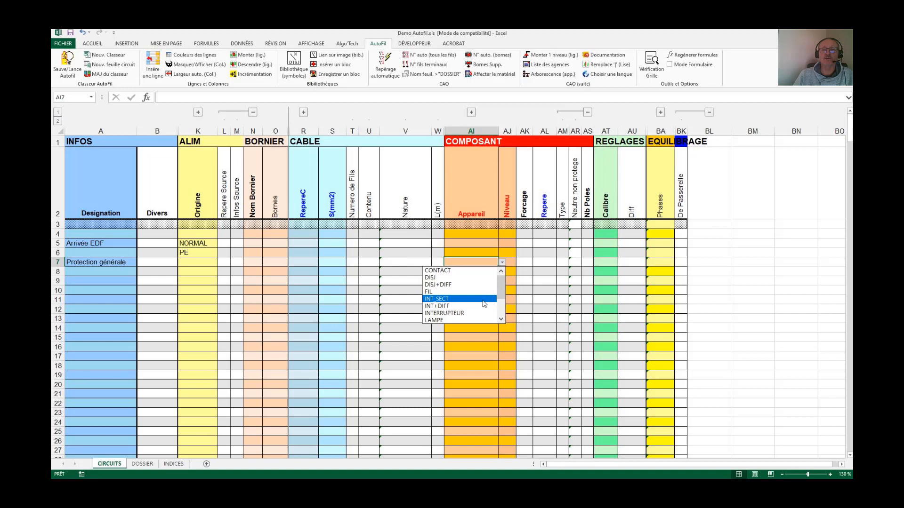
left_click(490, 300)
left_click(510, 262)
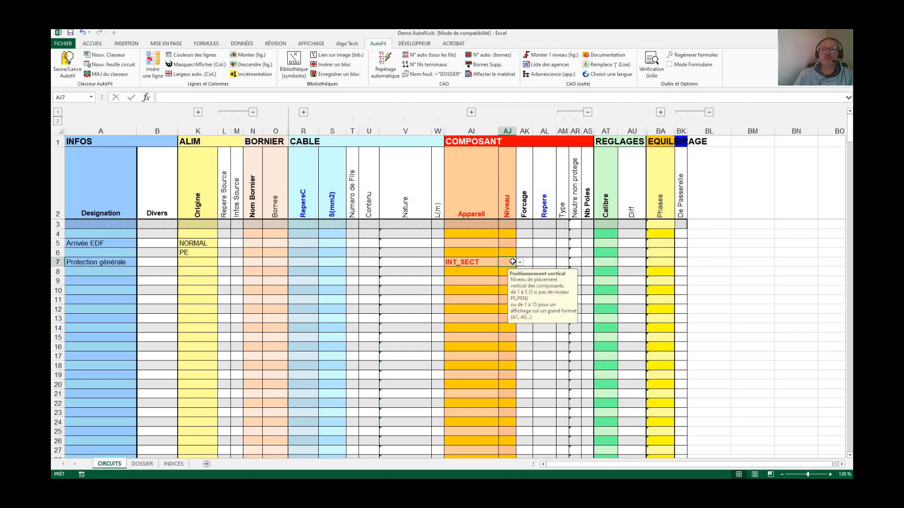
left_click(520, 263)
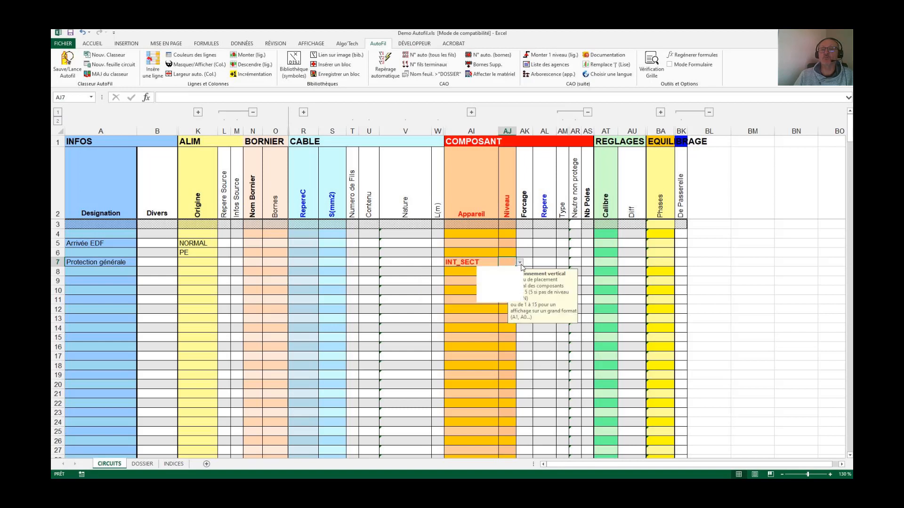
left_click(501, 272)
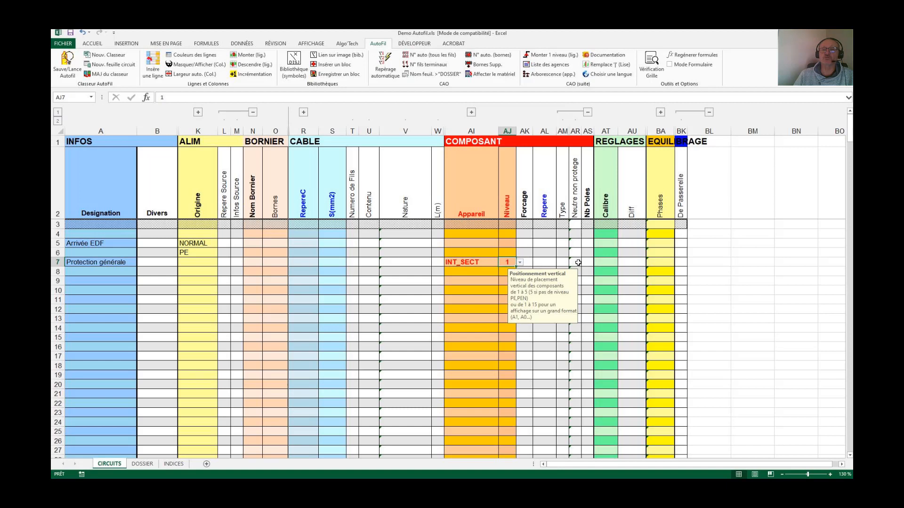
left_click(587, 262)
type("4")
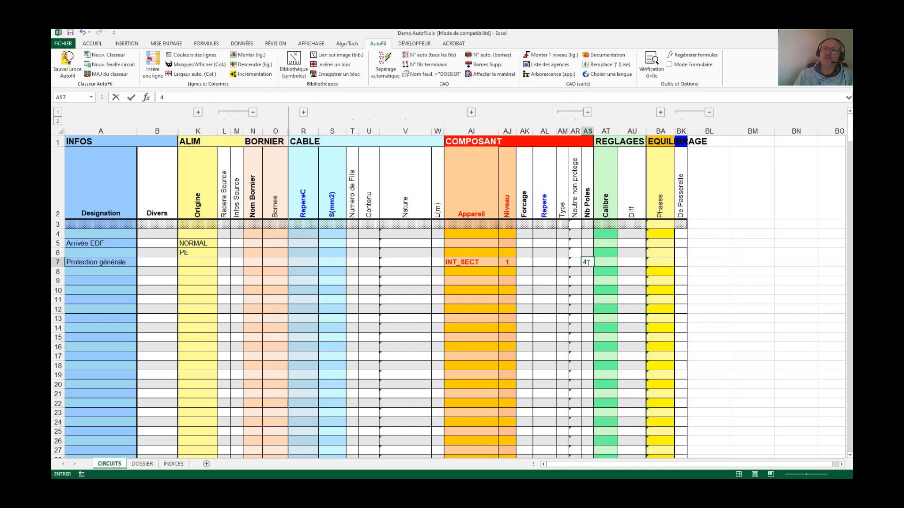
Set the Calibre of the Protection générale row to 400A
key("Tab")
type("400")
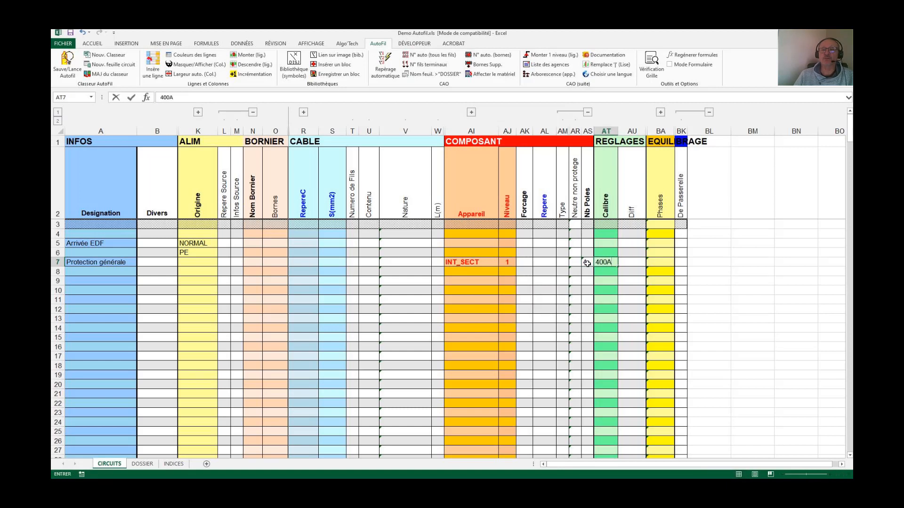
type("A")
key("Return")
Define the row 8 component as Appareil DISJ+DIFF with Niveau 2, 4 poles and Calibre 63A
left_click(488, 272)
left_click(502, 273)
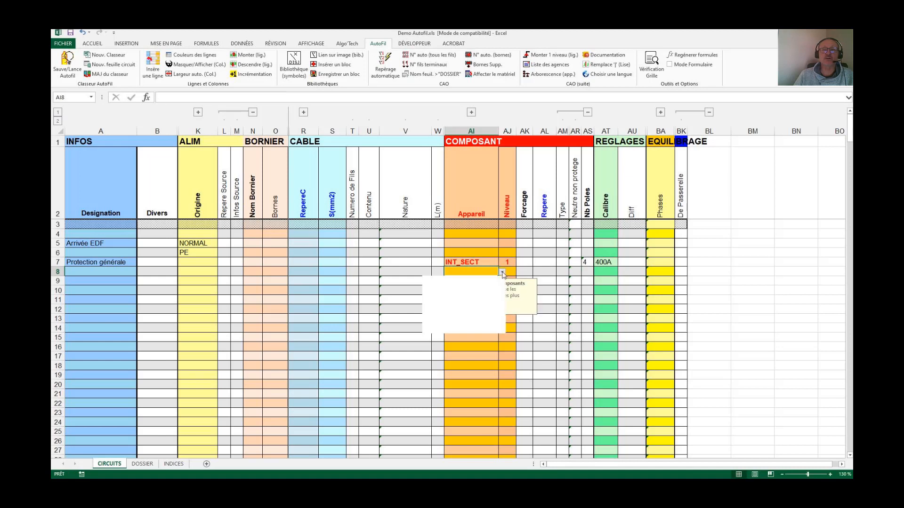
left_click(461, 295)
left_click(512, 271)
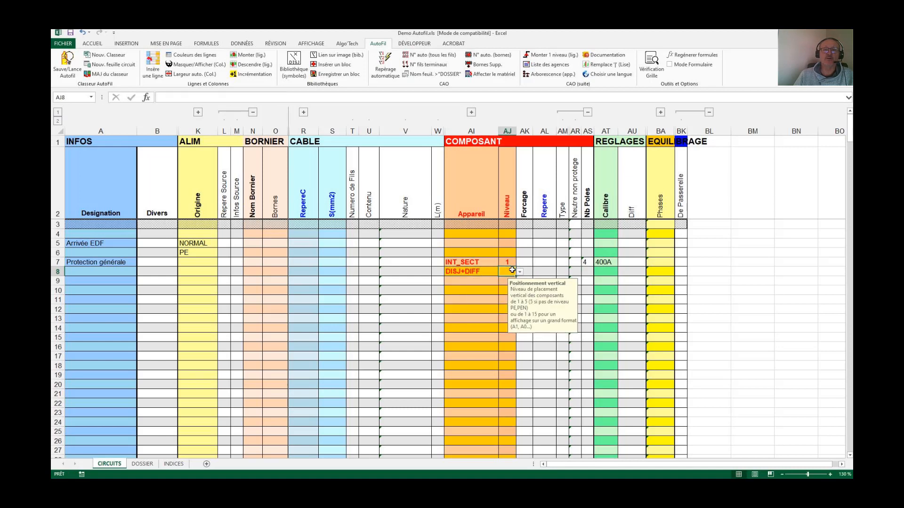
type("2")
left_click(586, 272)
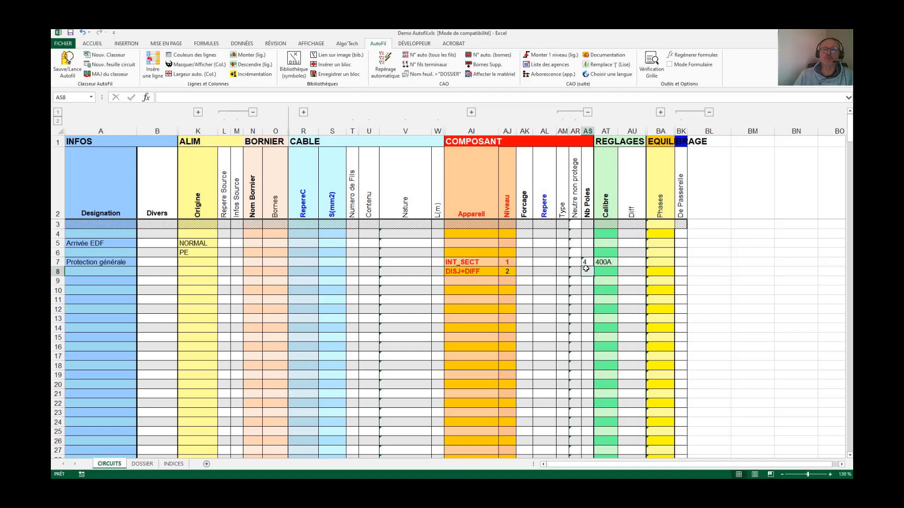
type("4")
left_click(599, 271)
type("63A")
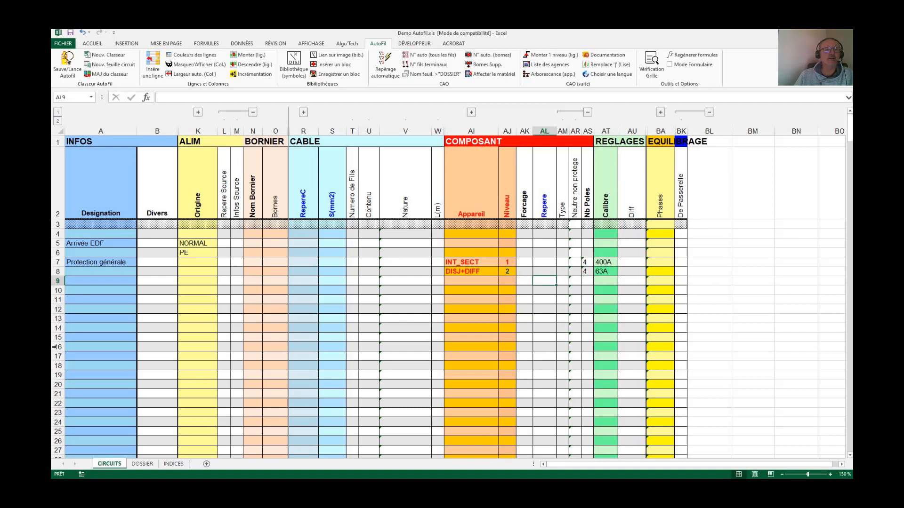
Enter the designations General PC in row 8 and PC Bureau 1 in row 9
left_click(94, 271)
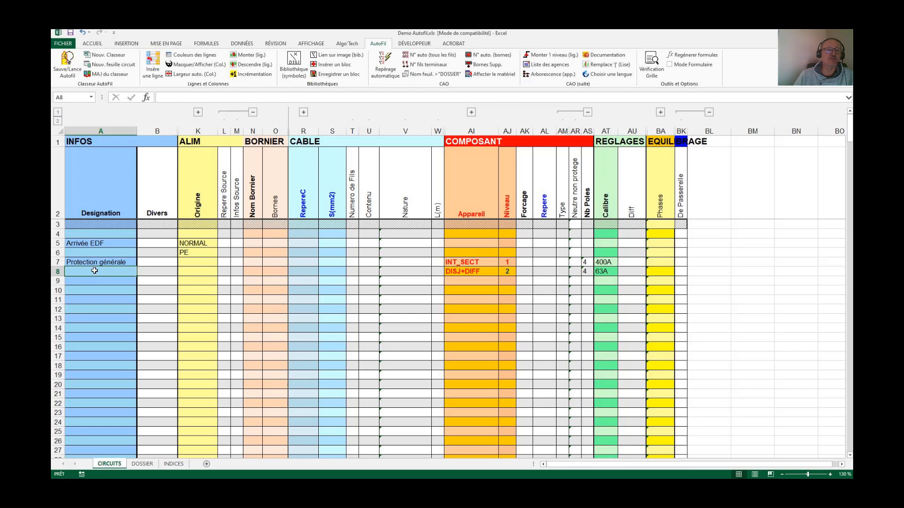
type("G")
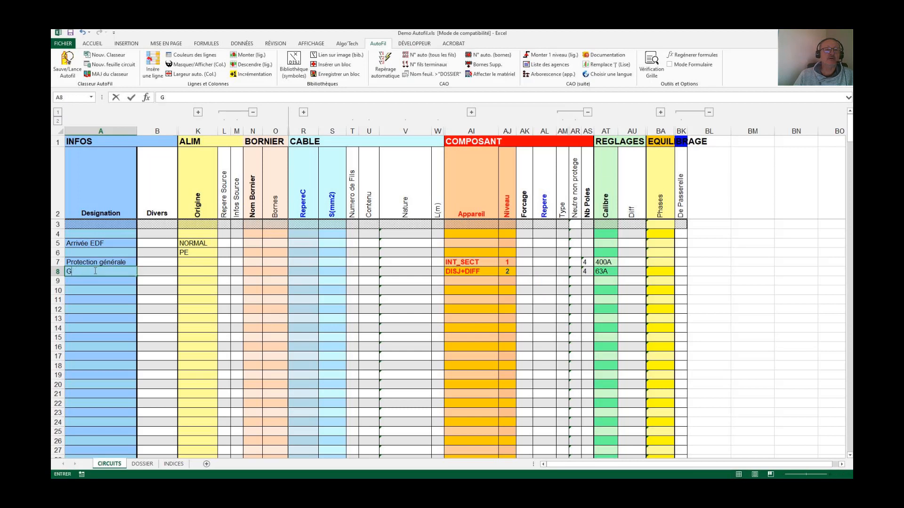
type("Eneral PC")
left_click(90, 281)
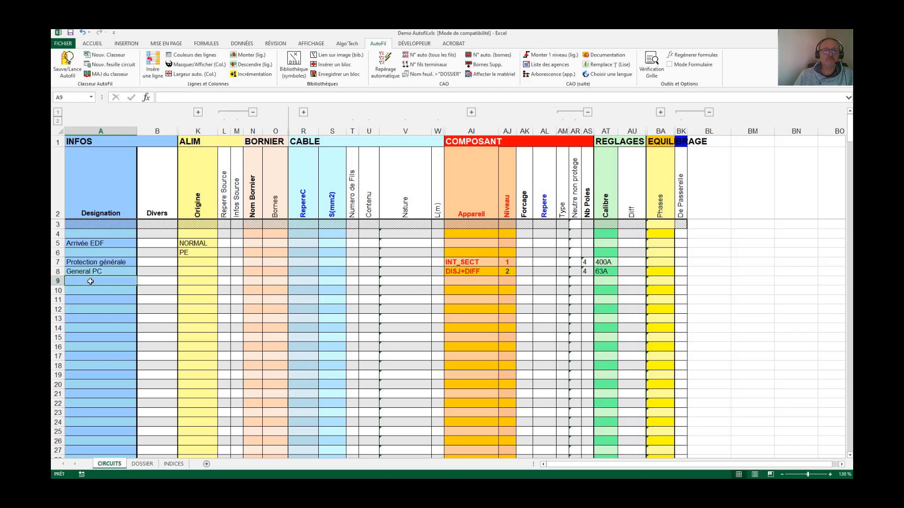
type("PC Bureau 1")
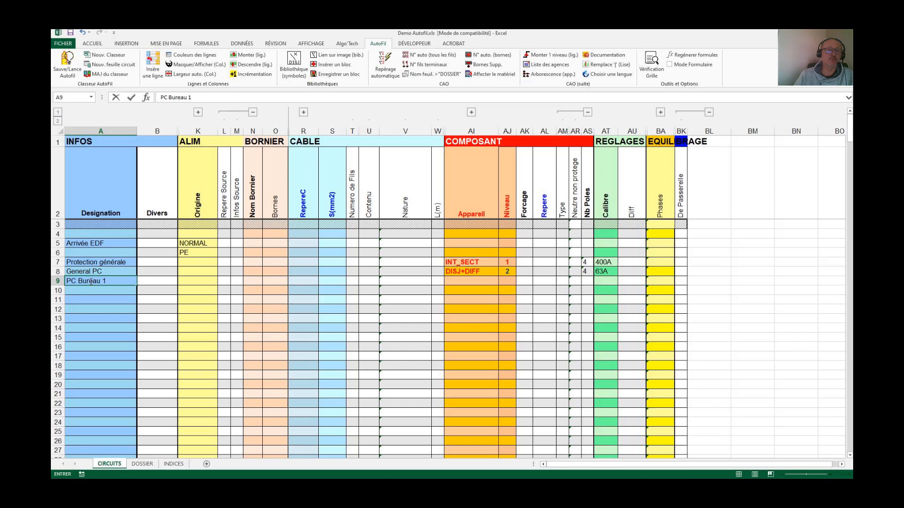
Define the PC Bureau 1 component as Appareil DISJ with Niveau 3, 2 poles and Calibre 16A
left_click(457, 282)
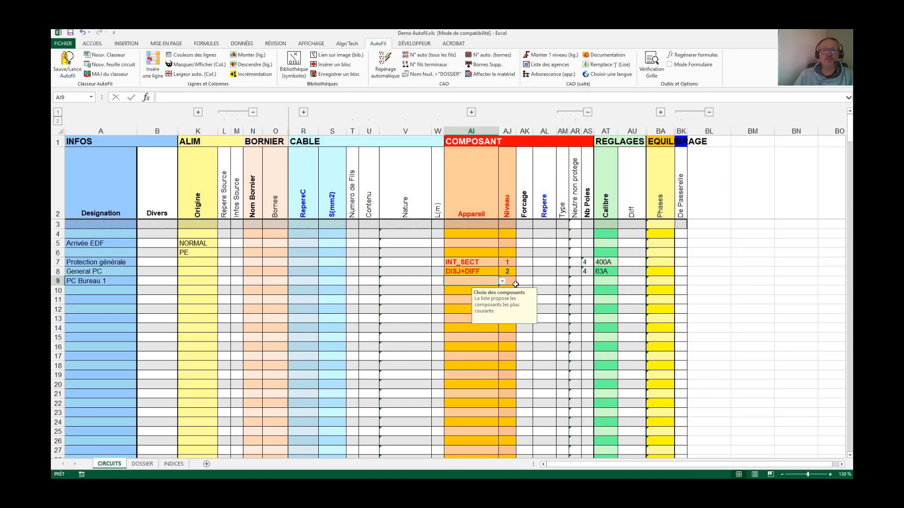
left_click(502, 281)
left_click(472, 297)
left_click(510, 281)
left_click(519, 281)
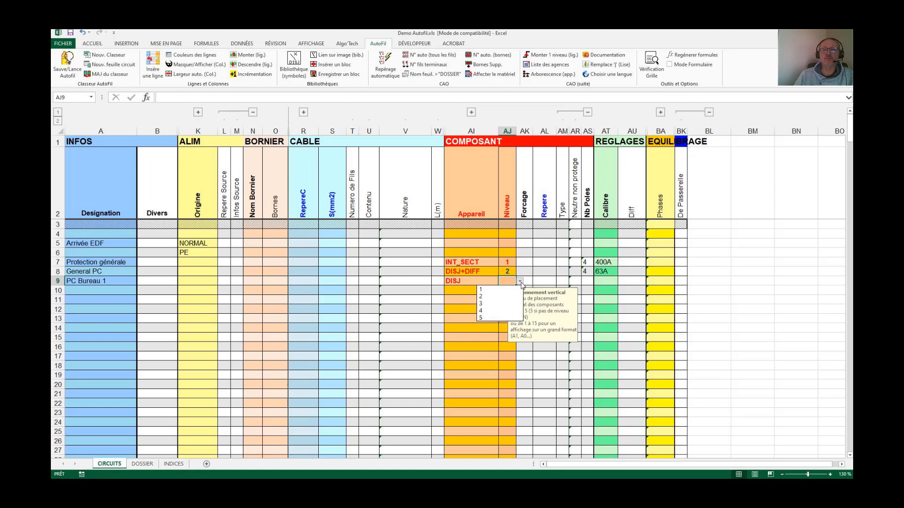
left_click(503, 303)
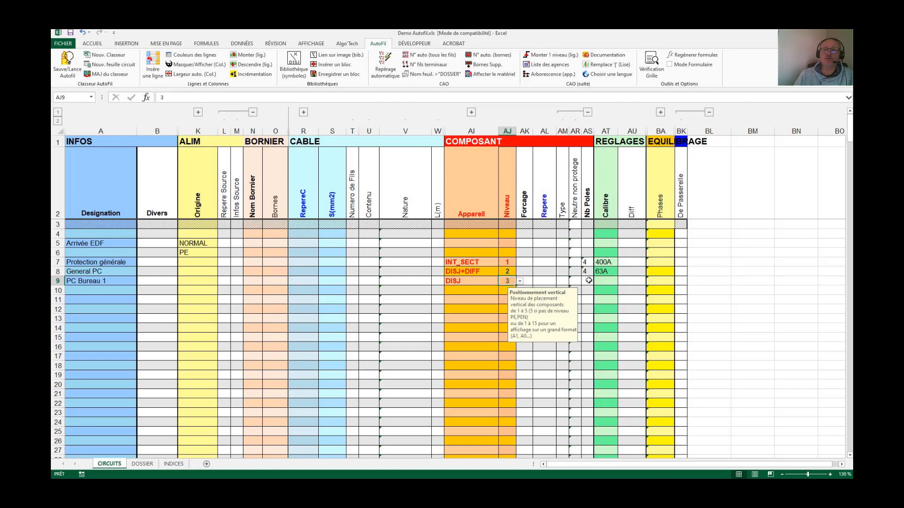
left_click(588, 281)
type("2")
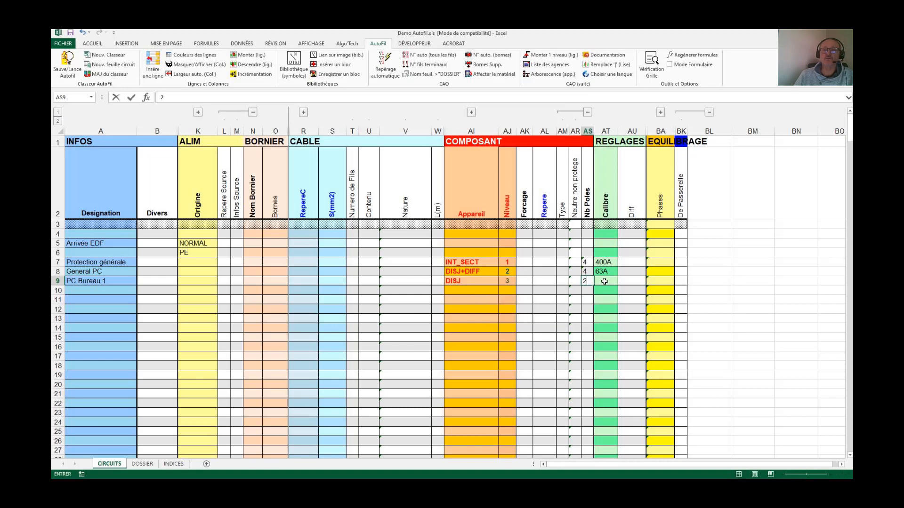
left_click(601, 281)
type("16A")
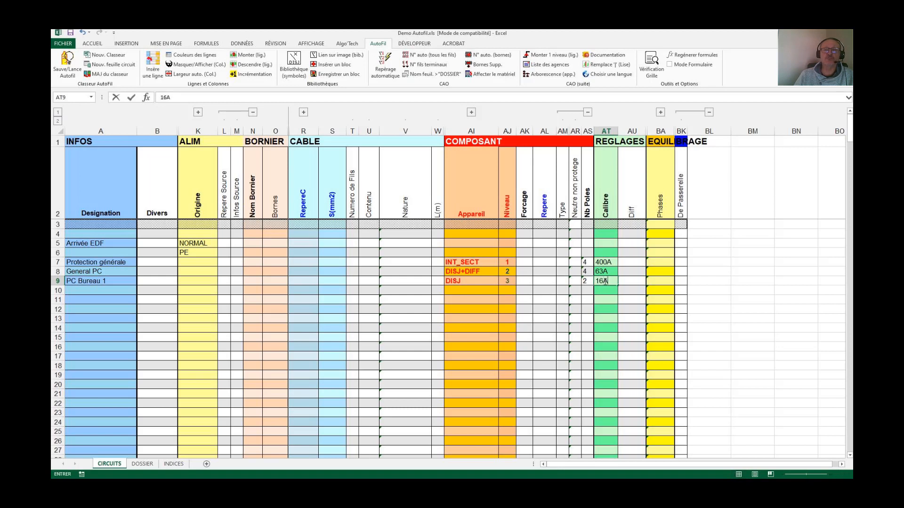
left_click(541, 318)
Copy the PC Bureau 1 component data down through row 12 and extend its designation as a series to PC Bureau 4
left_click_drag(464, 281, 617, 313)
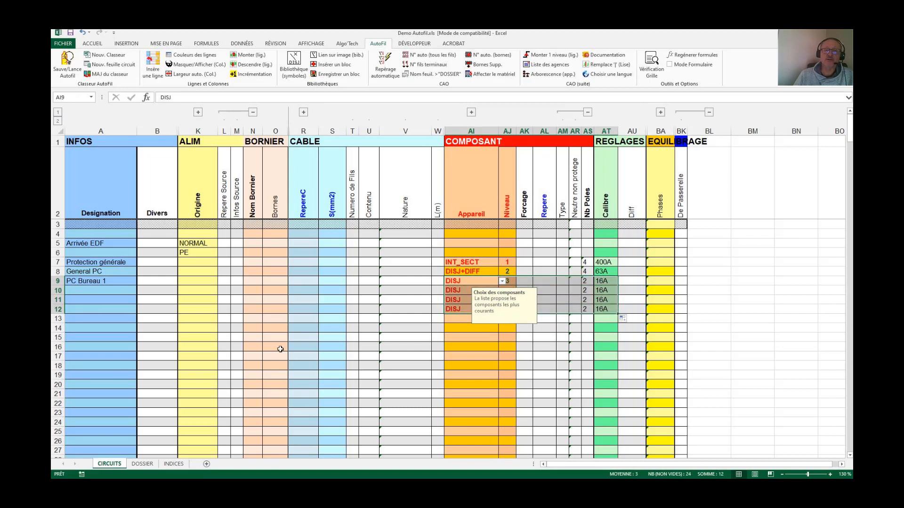
left_click(306, 336)
left_click(122, 277)
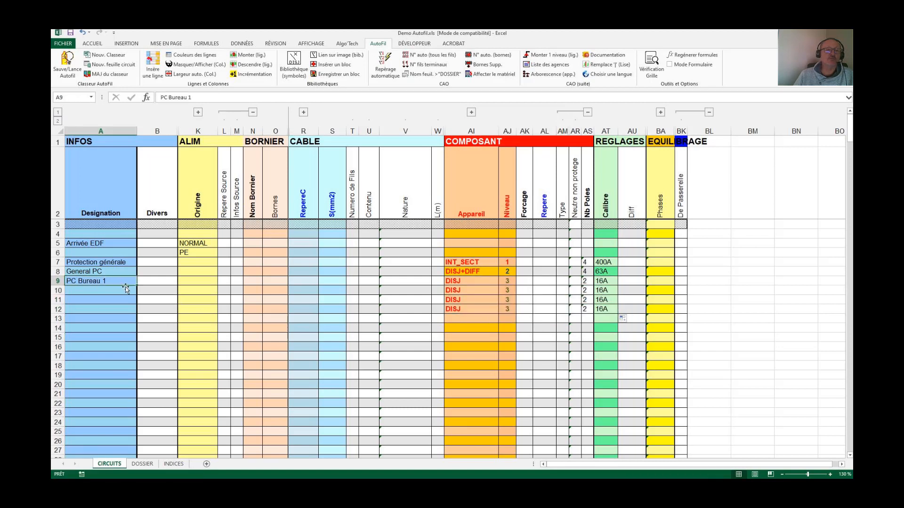
left_click_drag(136, 285, 128, 317)
left_click(131, 282)
left_click(122, 319)
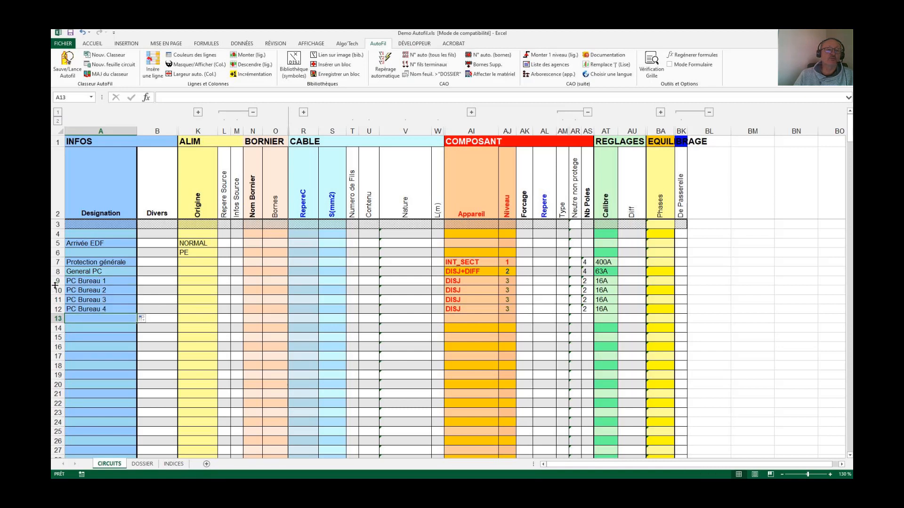
Copy the whole rows from General PC to PC Bureau 4 and paste them starting at row 14
left_click_drag(57, 281, 57, 309)
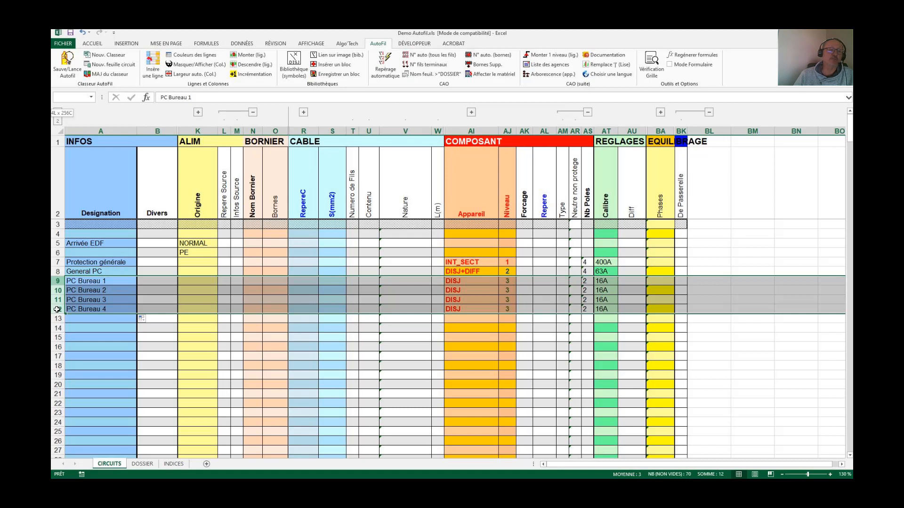
left_click(58, 271)
left_click_drag(57, 282, 53, 310)
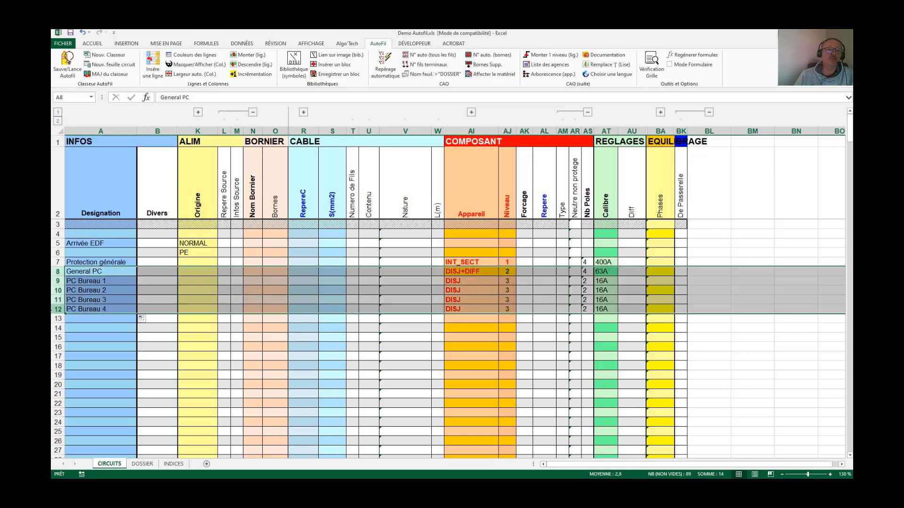
right_click(55, 301)
left_click(70, 320)
left_click(57, 328)
right_click(57, 328)
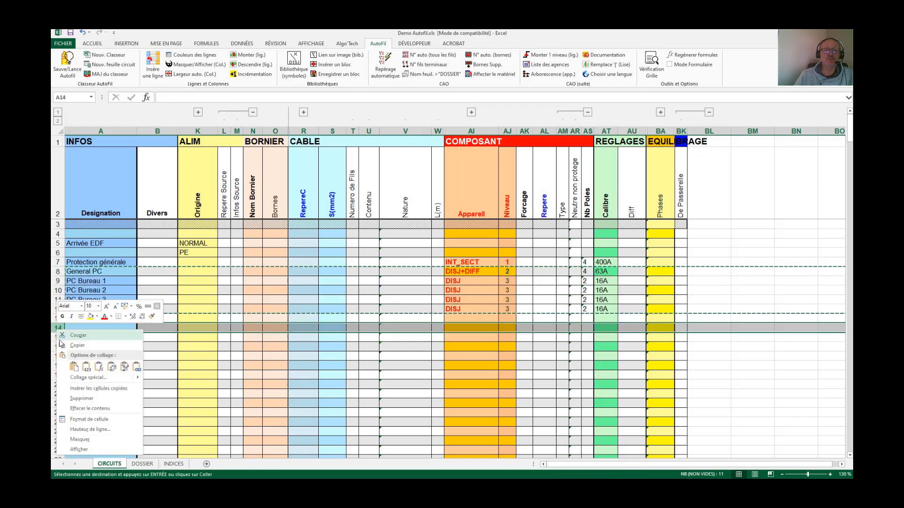
left_click(74, 367)
left_click(71, 329)
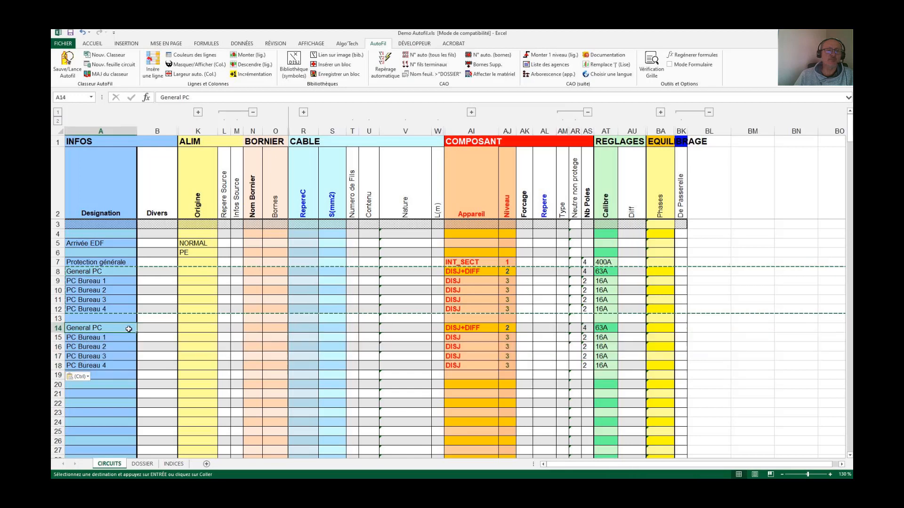
Clear the contents of the duplicated circuit block in rows 14 to 18
left_click_drag(57, 328, 53, 365)
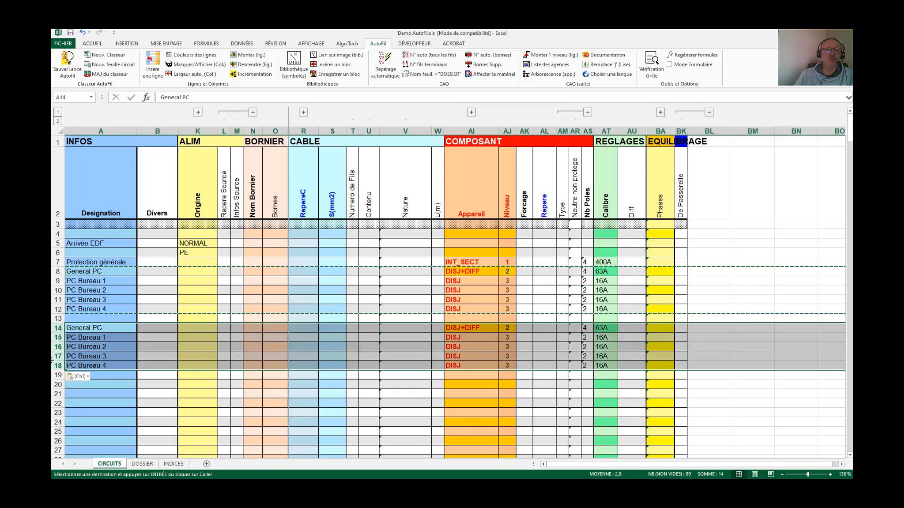
key("Delete")
left_click(363, 298)
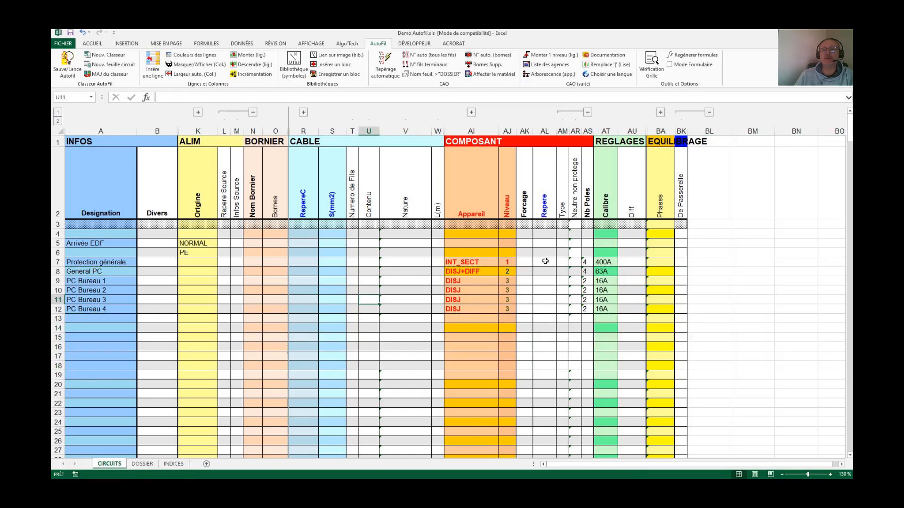
Run automatic labelling of the Repere column for all devices on the sheet, numbered by device (Par appareil)
left_click(545, 131)
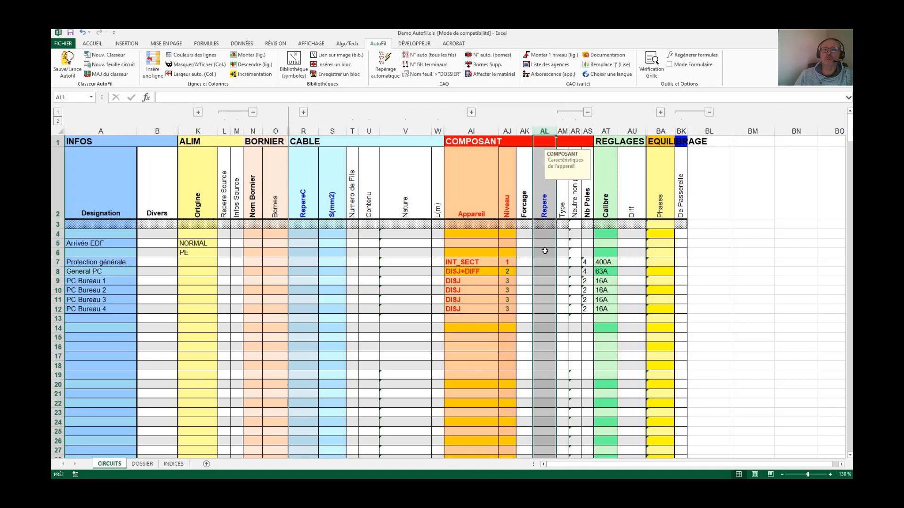
left_click(553, 262)
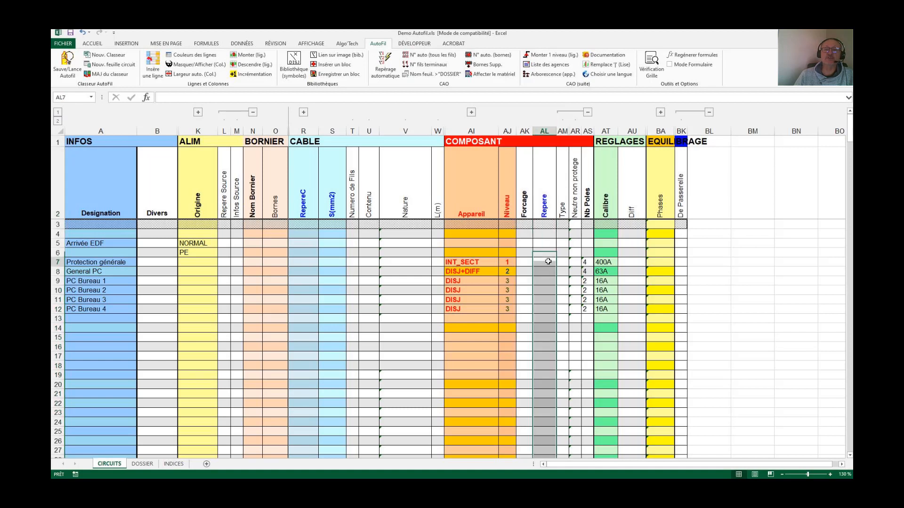
left_click(386, 68)
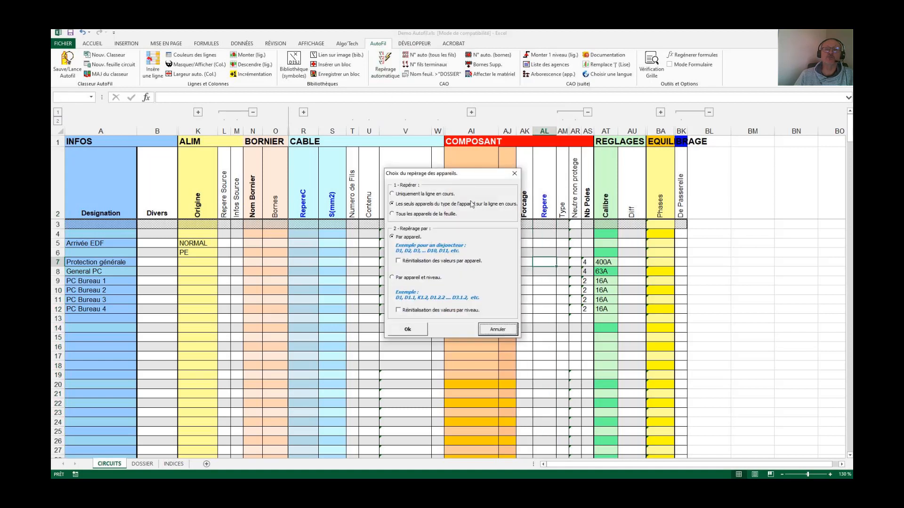
left_click(407, 218)
left_click(403, 268)
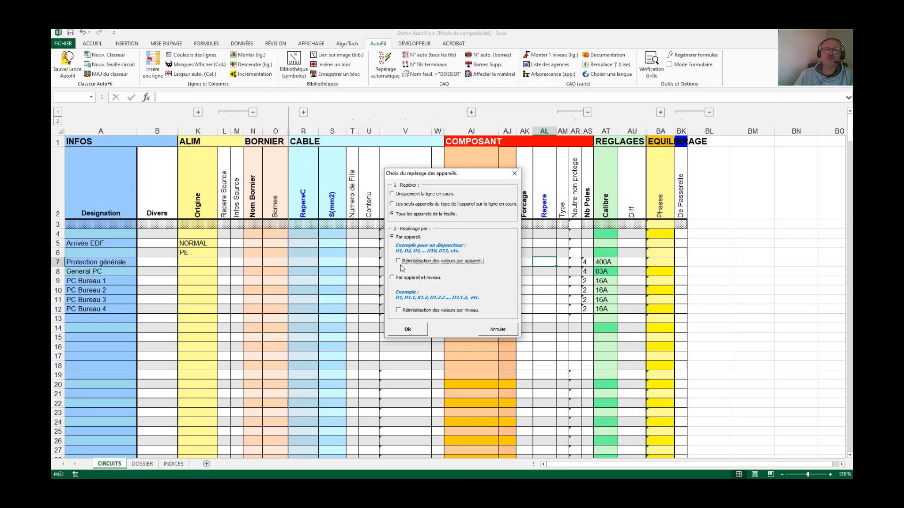
left_click(417, 330)
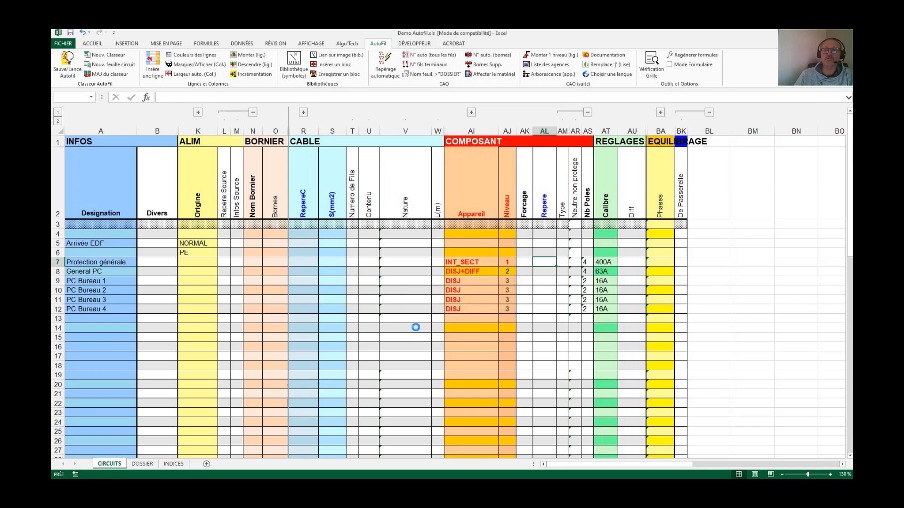
Generate the sheet's terminals automatically from each device's pole count, with terminal block X1 and cable labels starting at W1
left_click(279, 267)
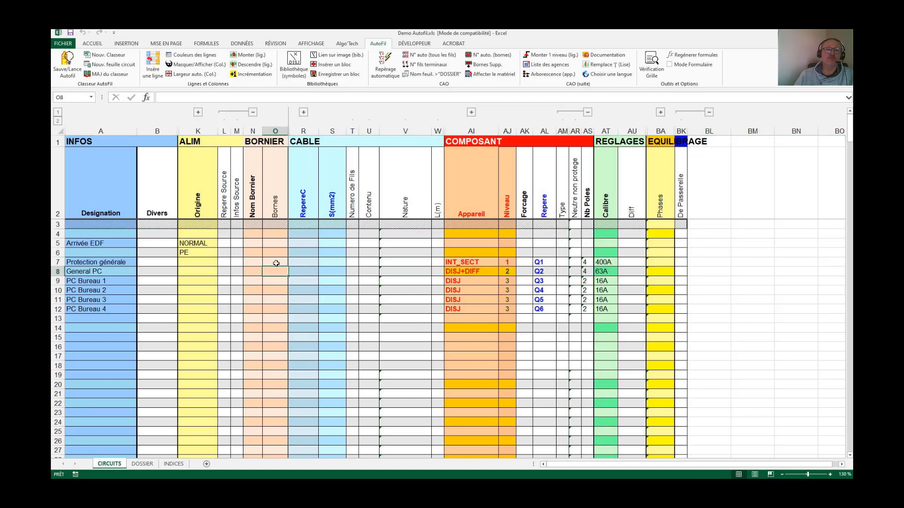
left_click(276, 264)
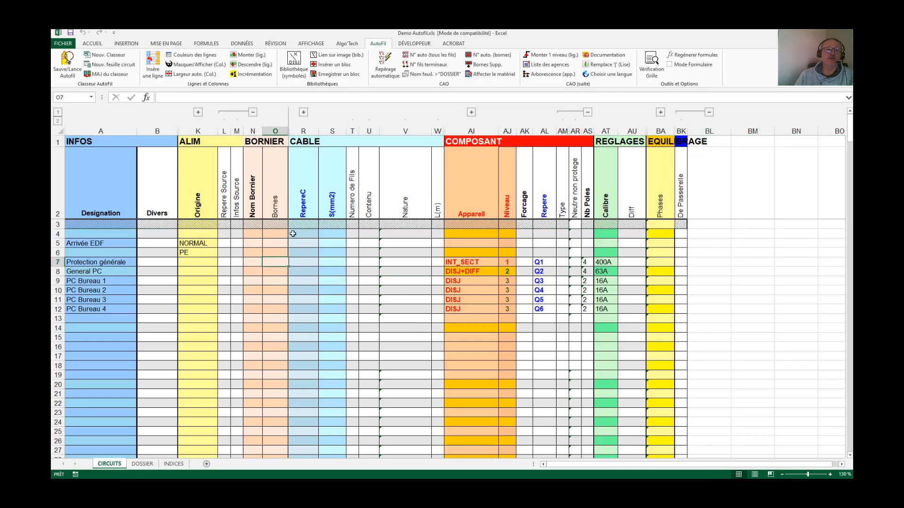
left_click(490, 57)
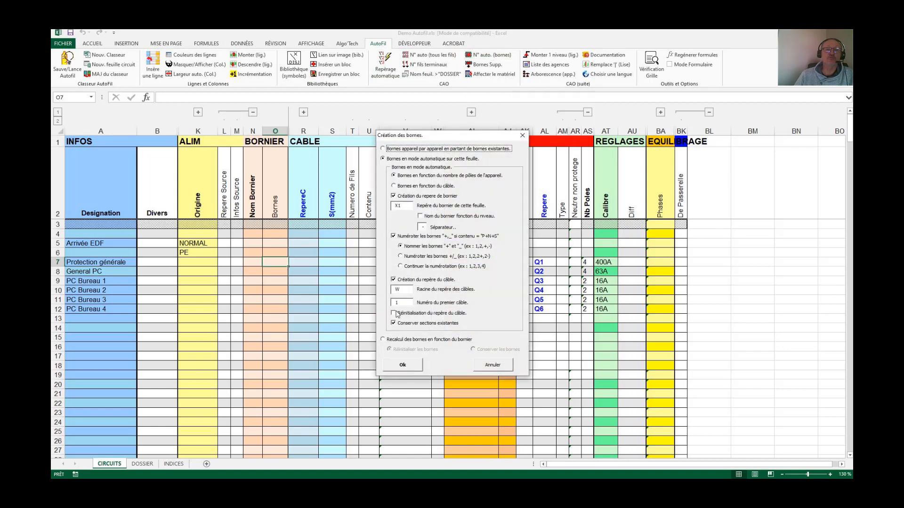
left_click(406, 366)
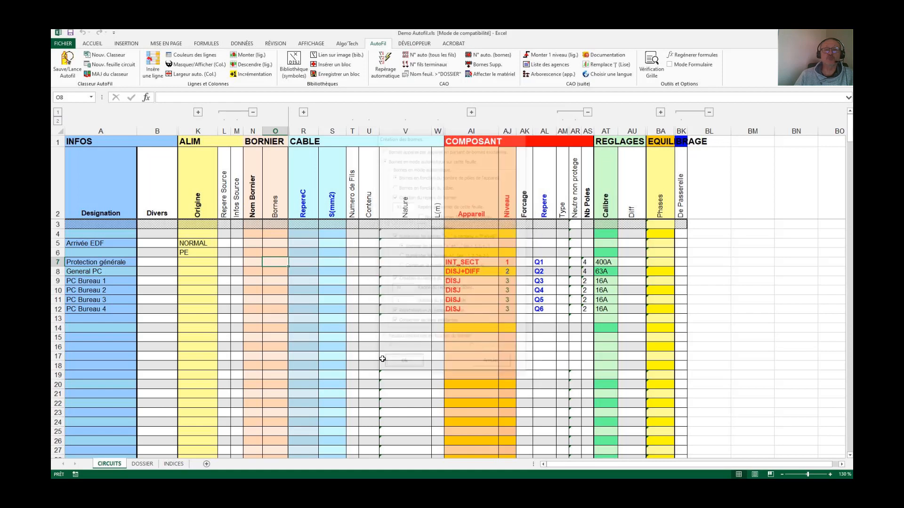
Set the cable section of the PC Bureau 1 row to 3G2.5 in the S(mm2) column
left_click(342, 282)
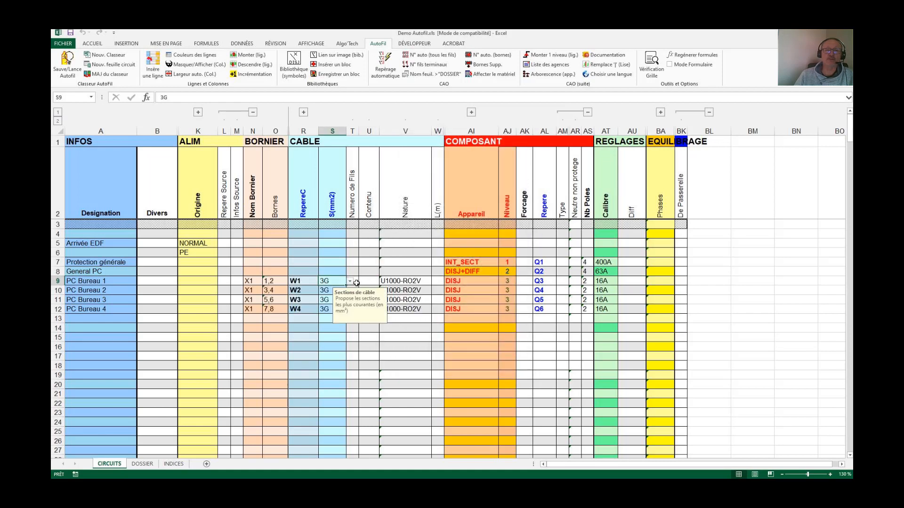
left_click(350, 281)
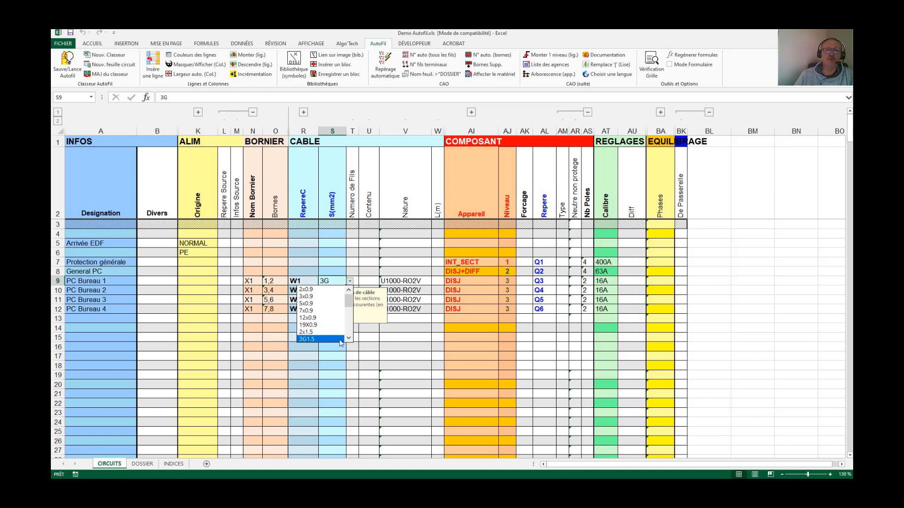
scroll(348, 339, "down", 6)
left_click(349, 339)
left_click(348, 339)
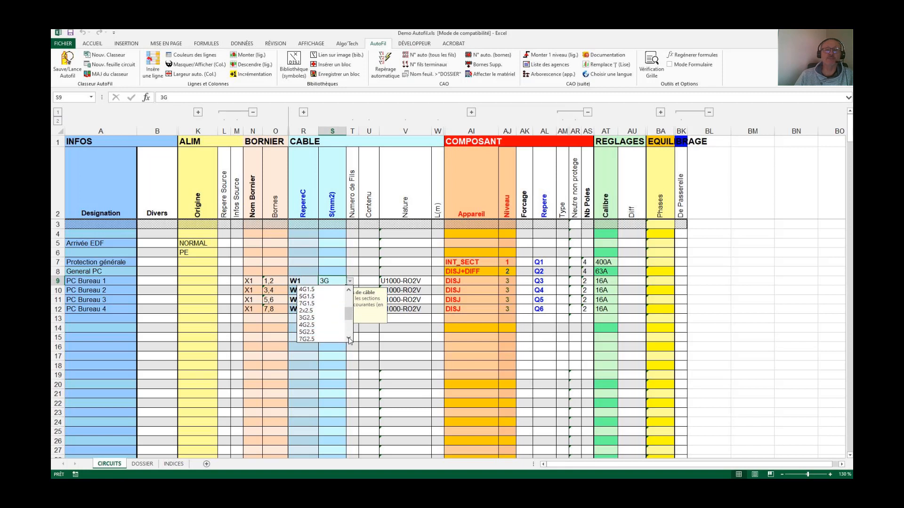
left_click(307, 318)
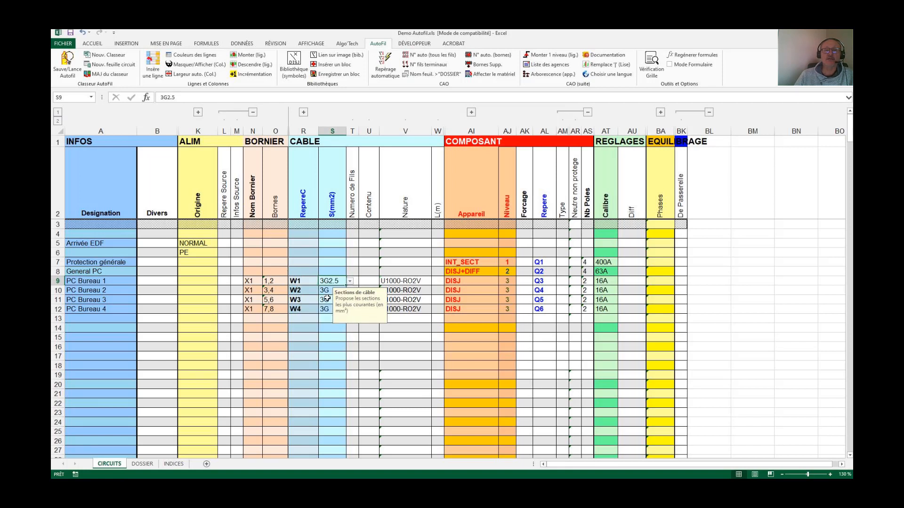
Fill the 3G2.5 cable section down to the PC Bureau 2, PC Bureau 3 and PC Bureau 4 rows
left_click(328, 292)
key("ctrl+b")
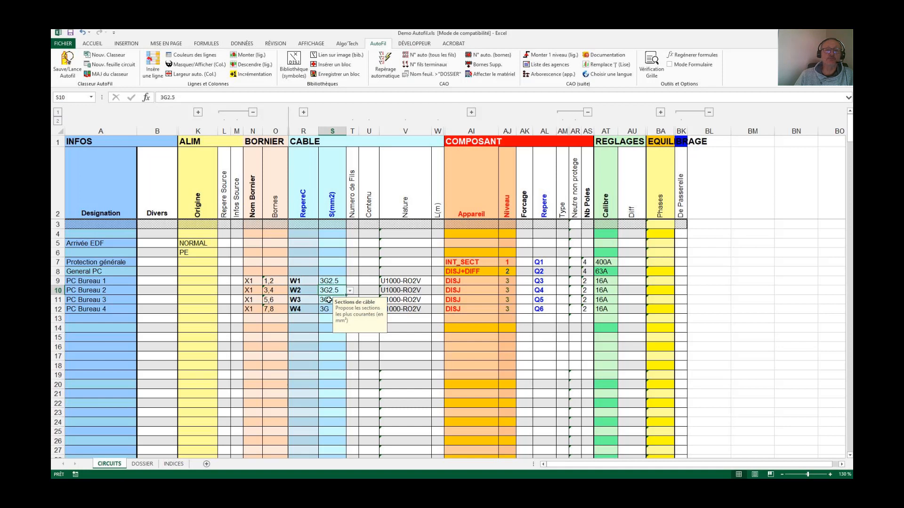
left_click(328, 301)
key("ctrl+b")
left_click(325, 310)
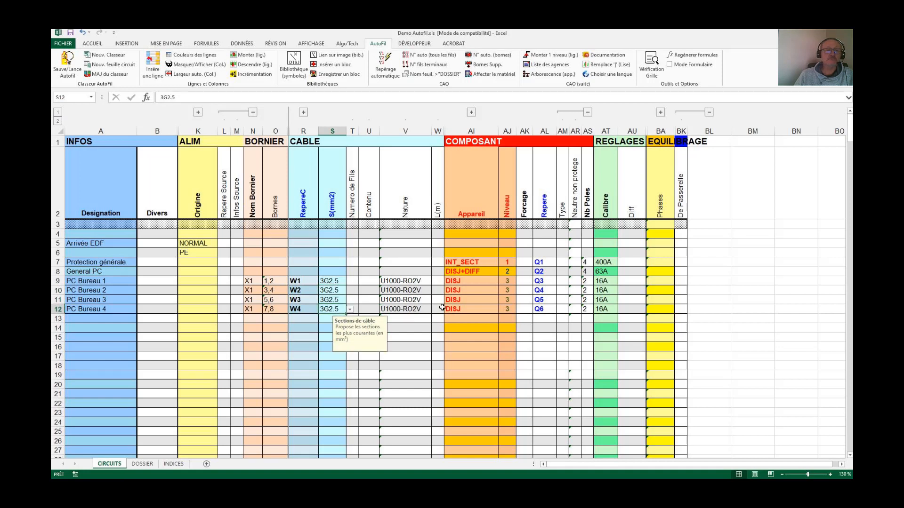
Set the Forcage column to S for the General PC and PC Bureau 1 rows
left_click(529, 195)
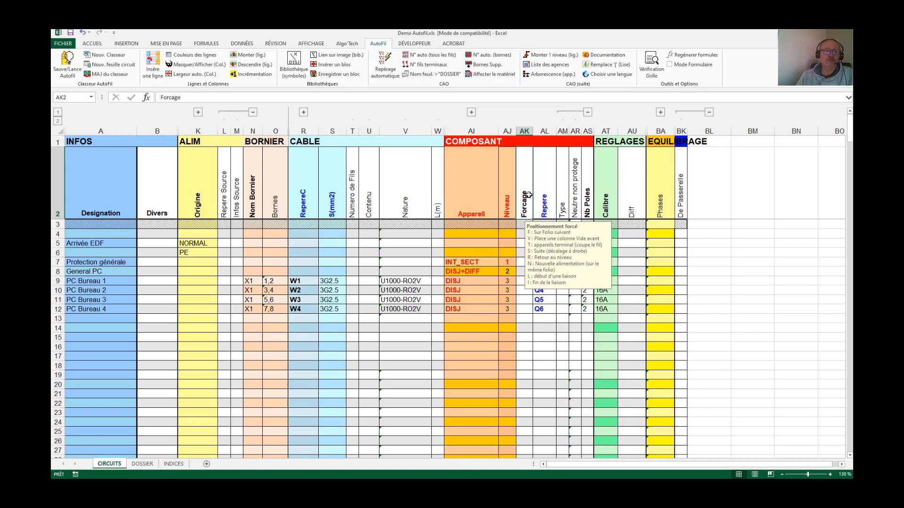
left_click(522, 274)
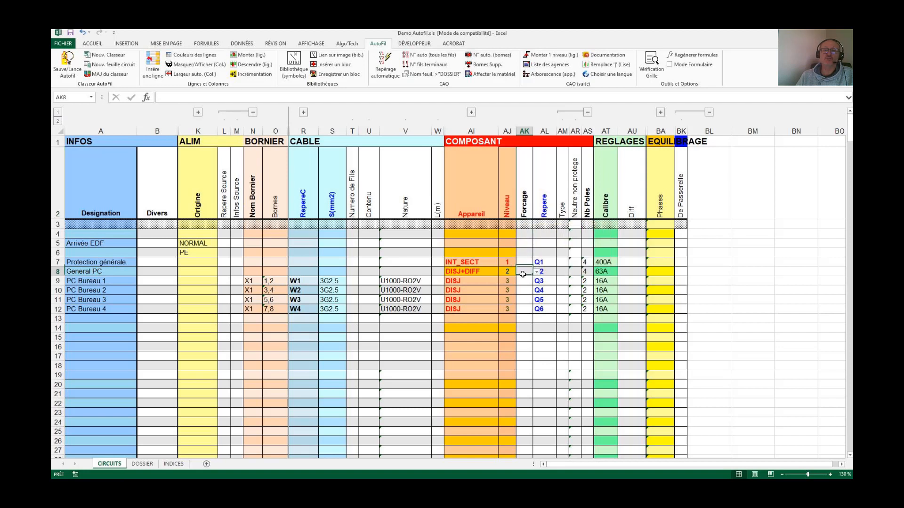
left_click(537, 272)
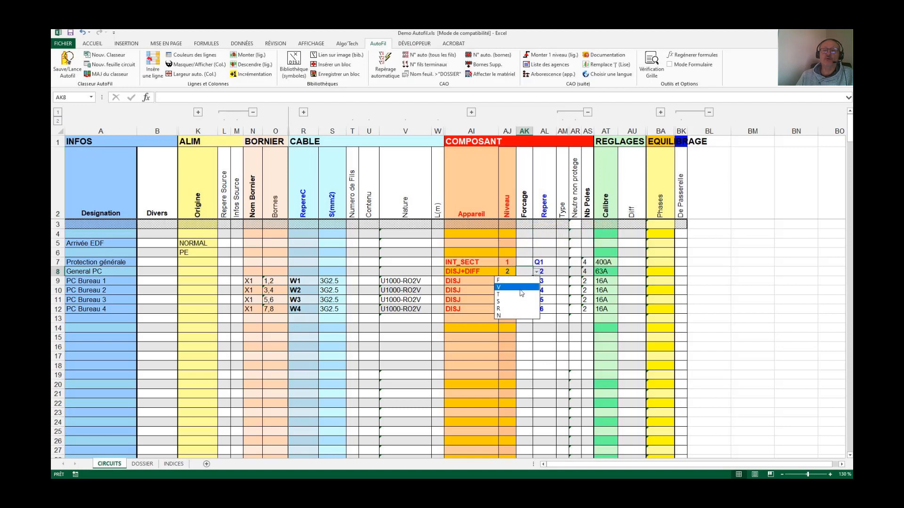
left_click(518, 302)
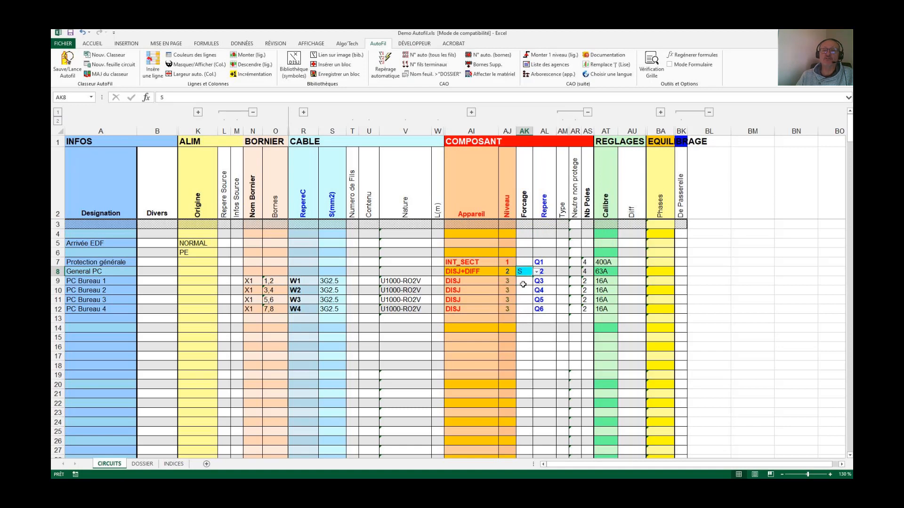
left_click(523, 284)
left_click(536, 282)
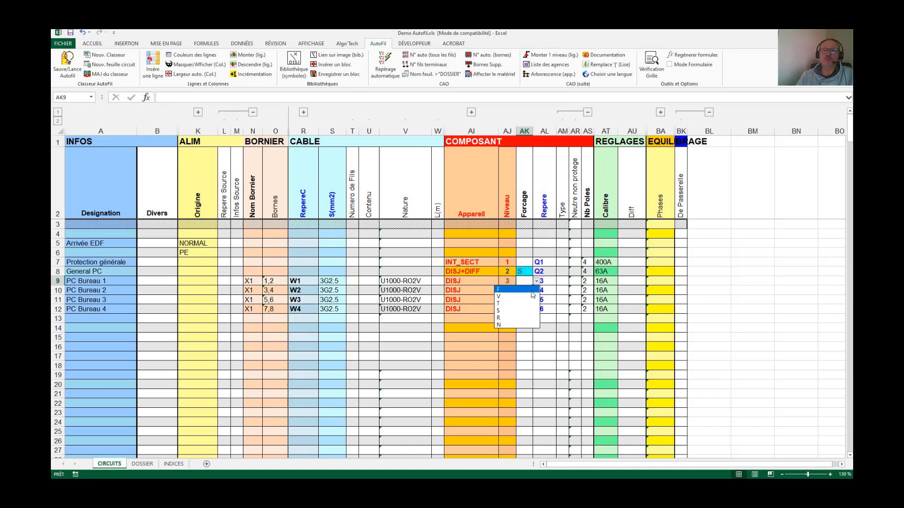
left_click(522, 310)
key("Left")
key("Left")
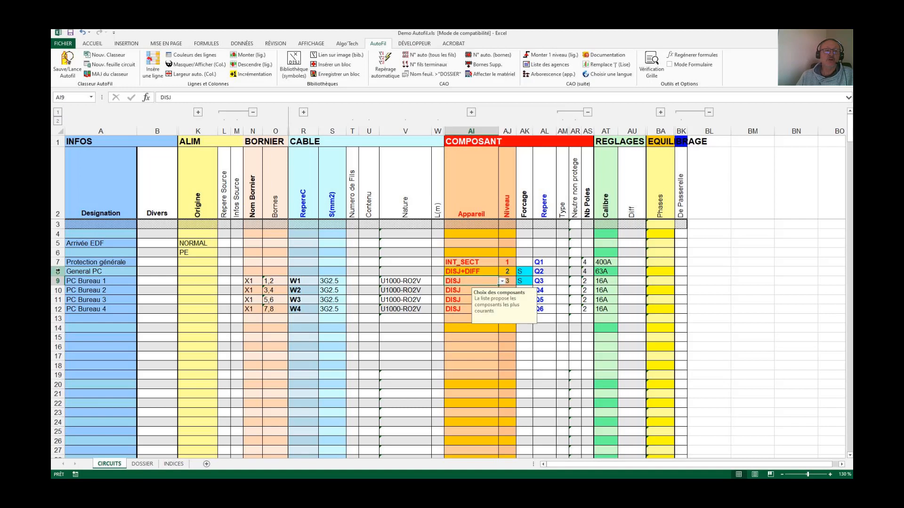
Try to save the rows from General PC to PC Bureau 4 as a new block named DEPART_PC
left_click_drag(58, 272, 53, 308)
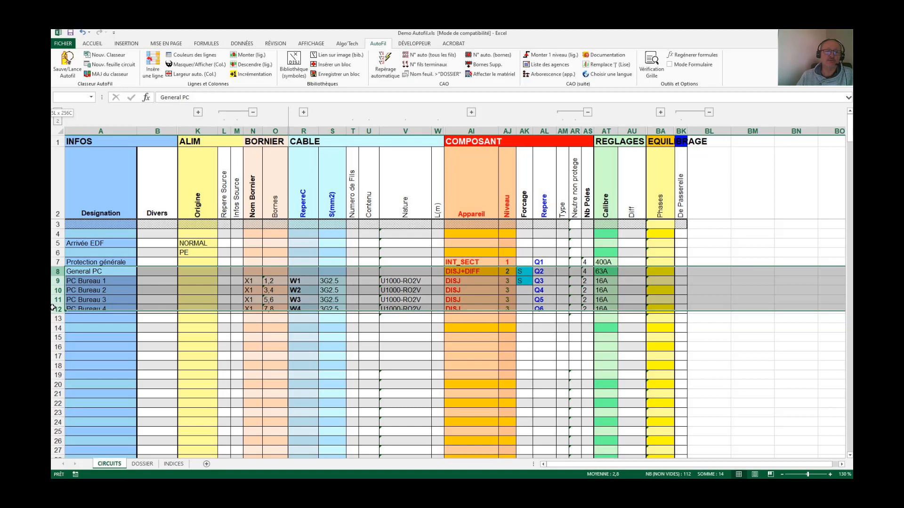
left_click_drag(53, 308, 52, 309)
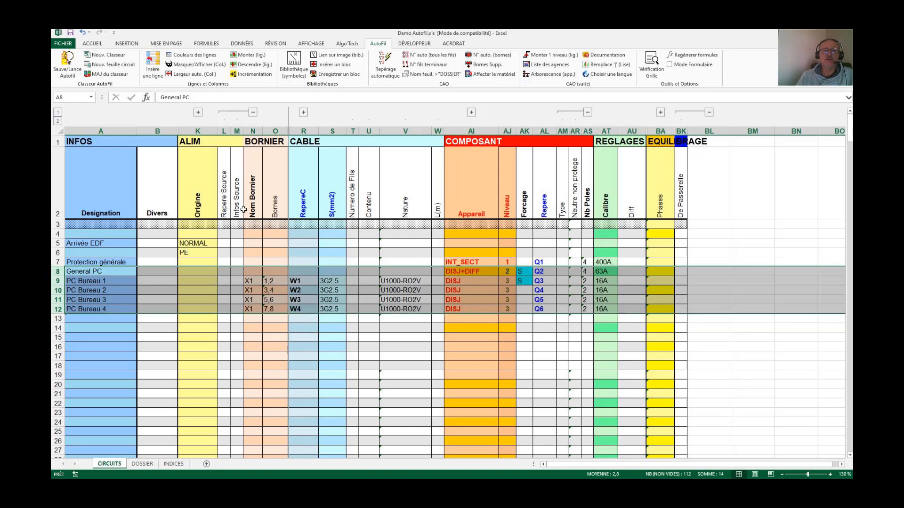
left_click(335, 74)
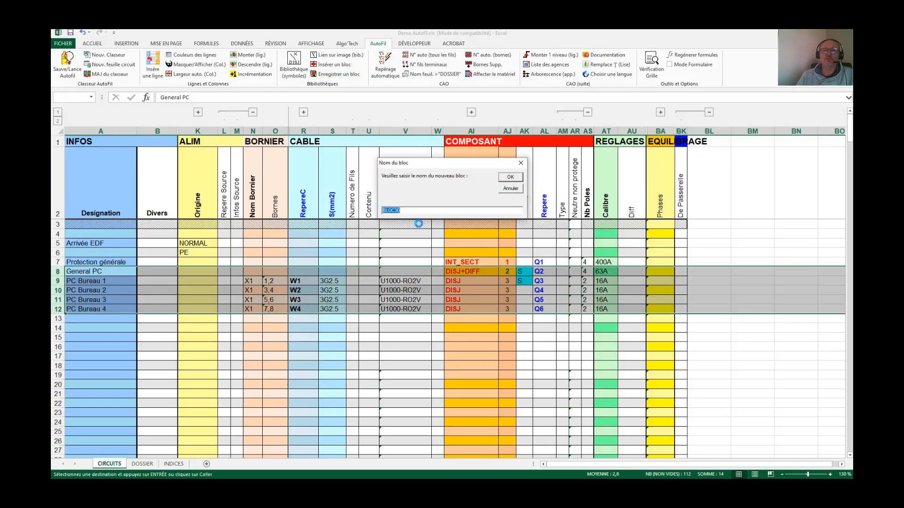
type("DEPART_PC")
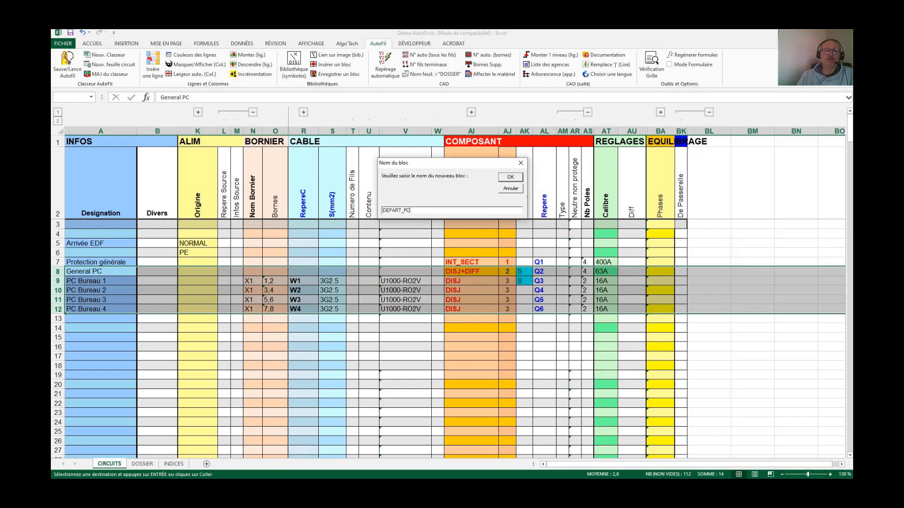
left_click(517, 189)
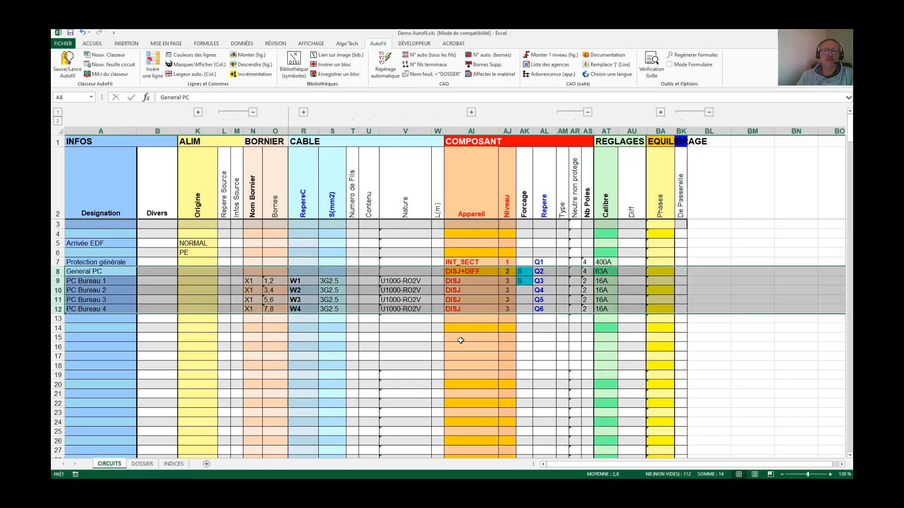
Insert one copy of the DEPART_PC block from the block library at row 14
left_click(466, 328)
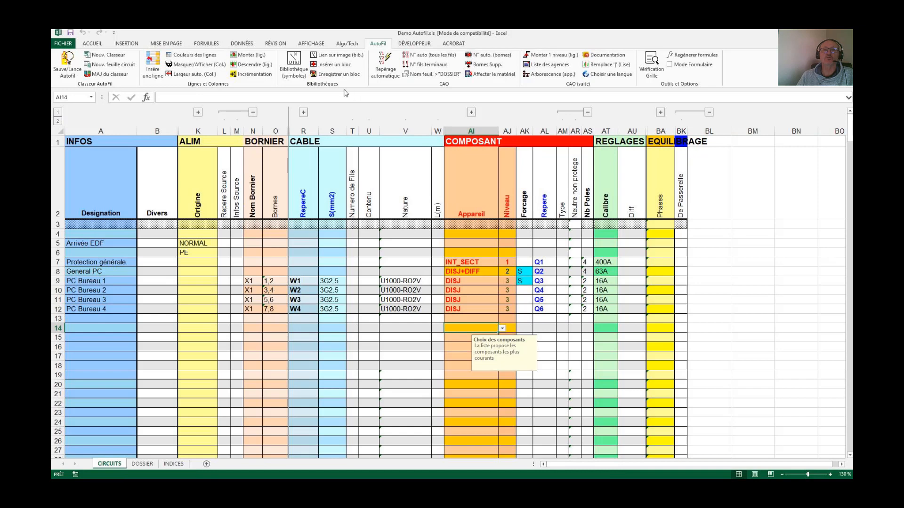
left_click(334, 64)
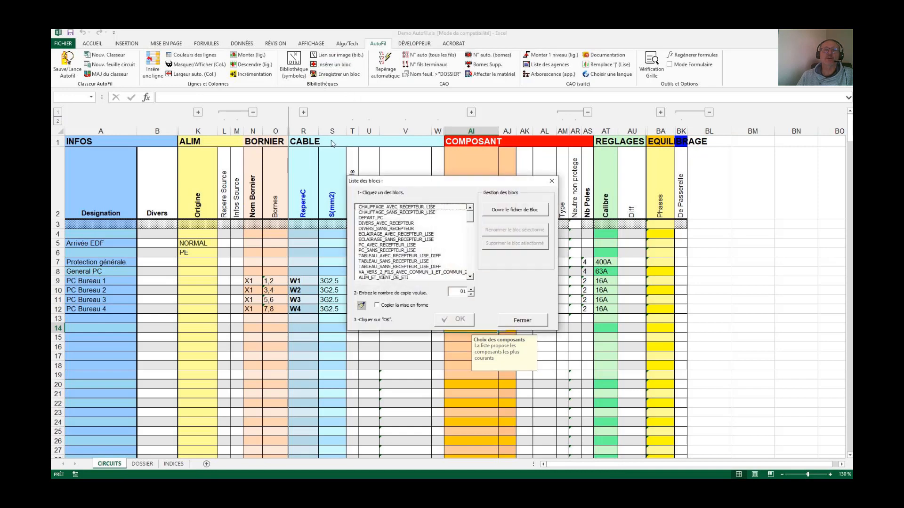
left_click(374, 217)
left_click(456, 321)
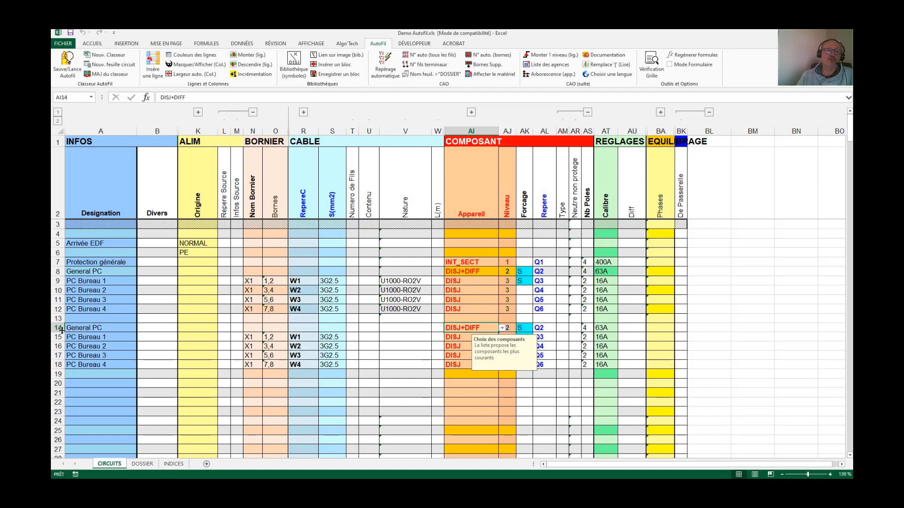
Delete the inserted DEPART_PC block in rows 14 to 18
left_click_drag(55, 328, 53, 364)
right_click(53, 364)
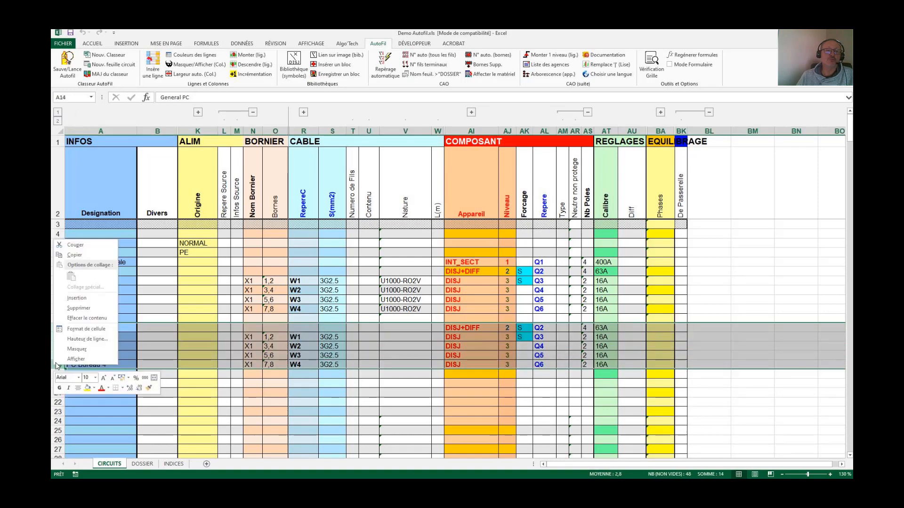
left_click(81, 308)
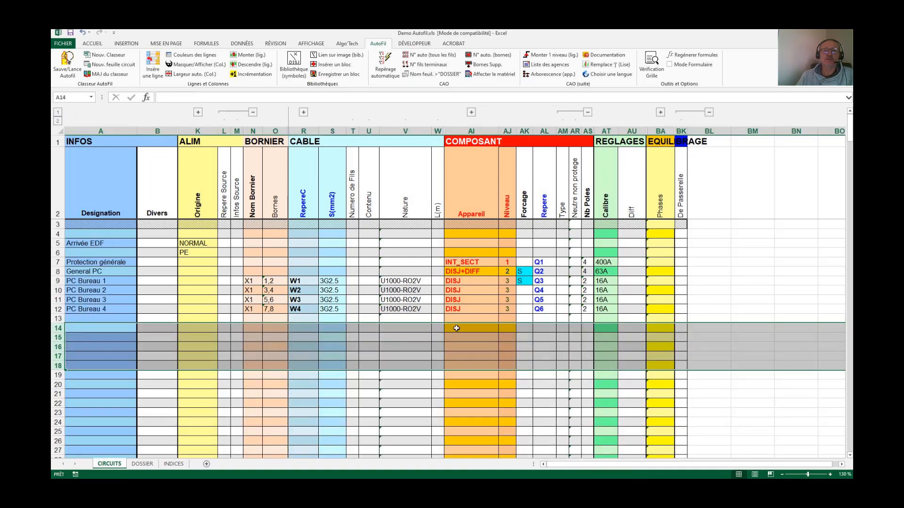
Copy the whole General PC row 8 and paste it into row 14
left_click(57, 271)
right_click(57, 271)
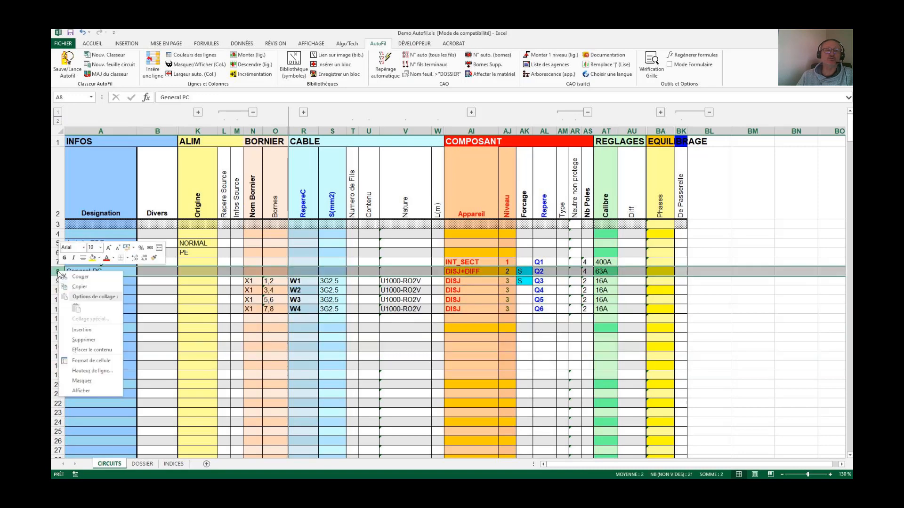
left_click(70, 291)
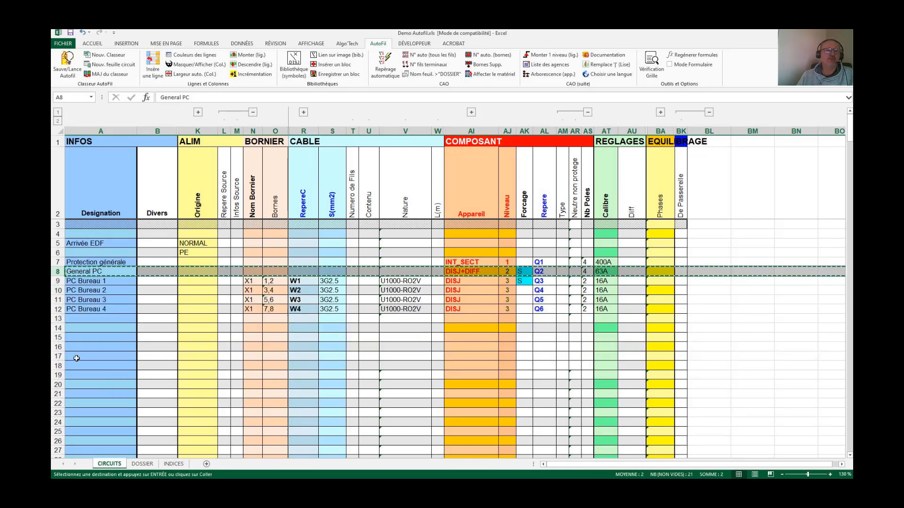
right_click(57, 329)
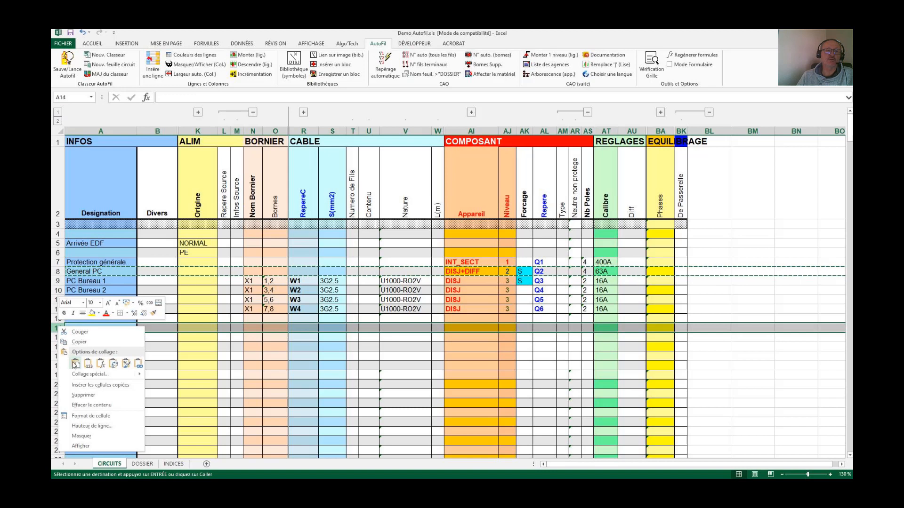
left_click(75, 364)
Change the designation of the copied row 14 to General ECL
double_click(124, 329)
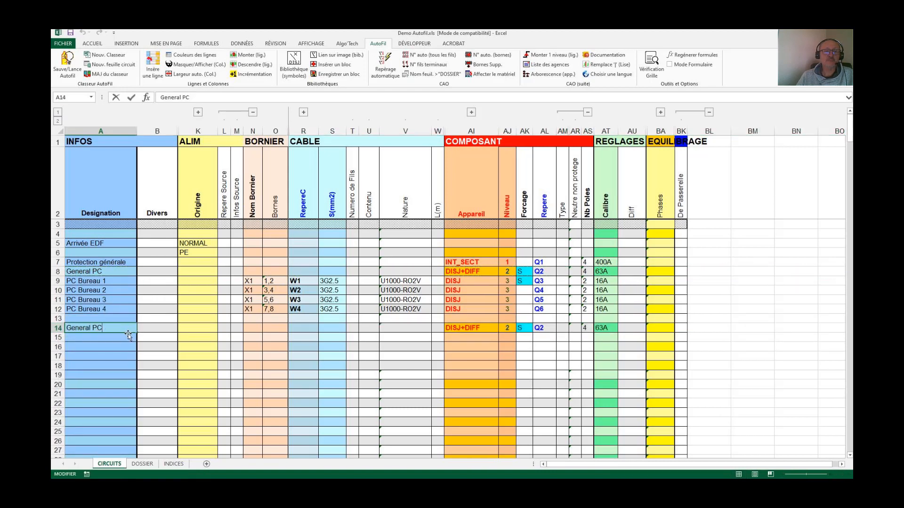
key("BackSpace")
key("BackSpace")
type("ECL")
left_click(163, 347)
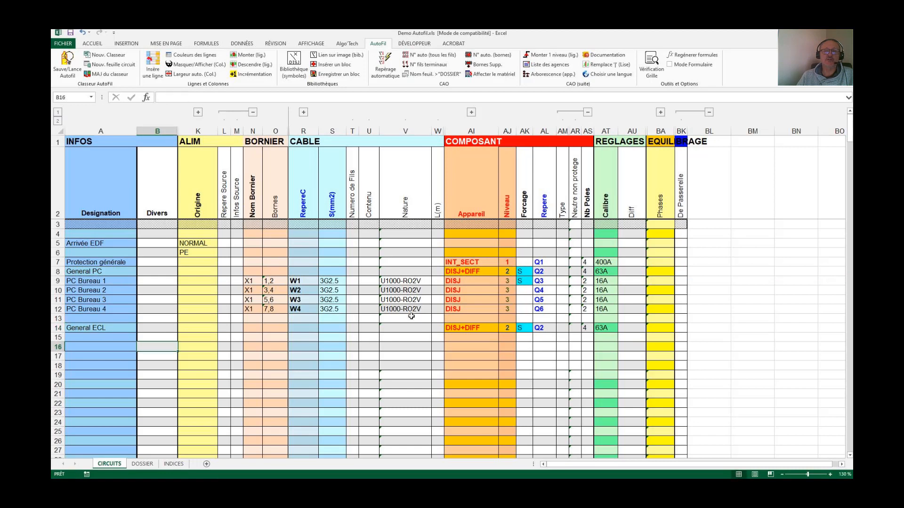
Insert four copies of the ECLAIRAGE_SANS_RECEPTEUR block starting at row 15, below General ECL
left_click(457, 338)
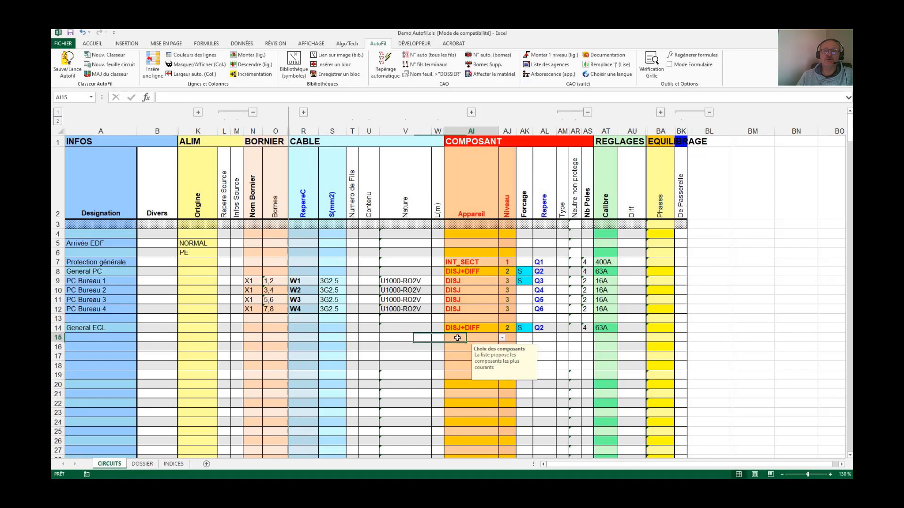
left_click(343, 68)
left_click(474, 266)
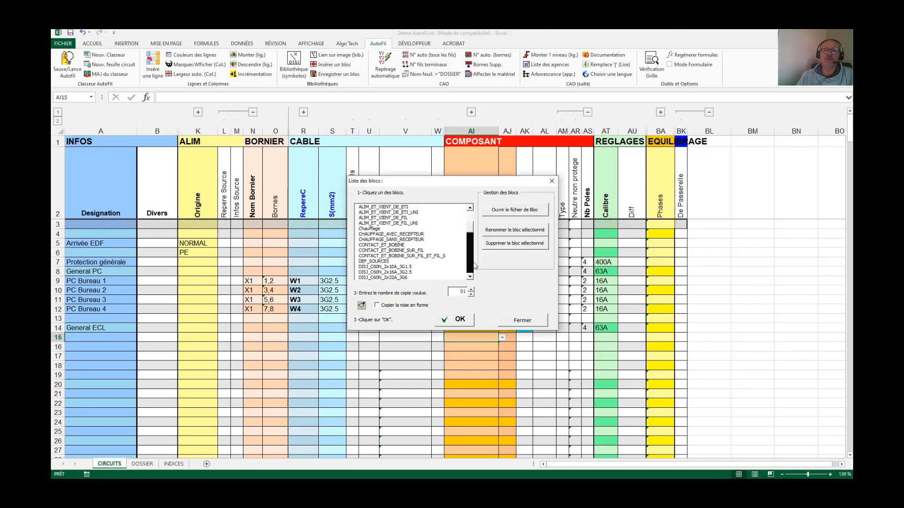
left_click(472, 266)
left_click(472, 266)
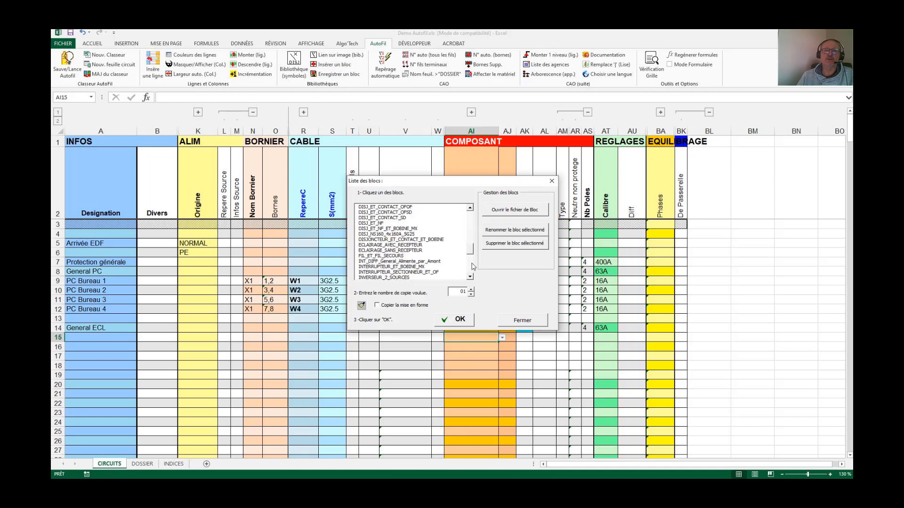
left_click(403, 250)
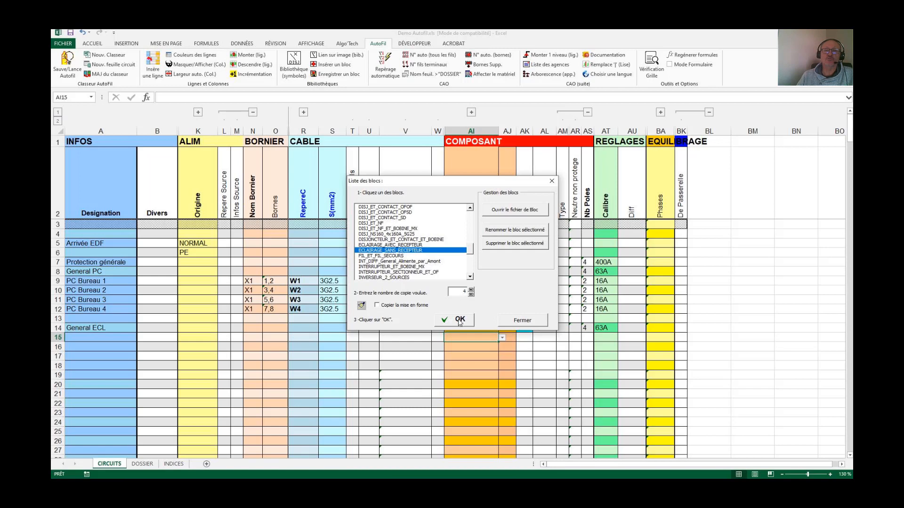
left_click(458, 319)
scroll(452, 325, "down", 1)
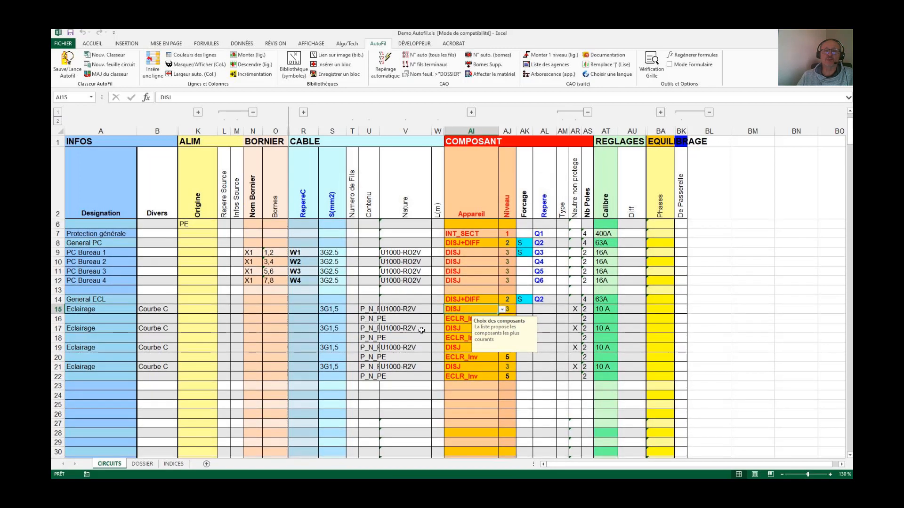
left_click(376, 347)
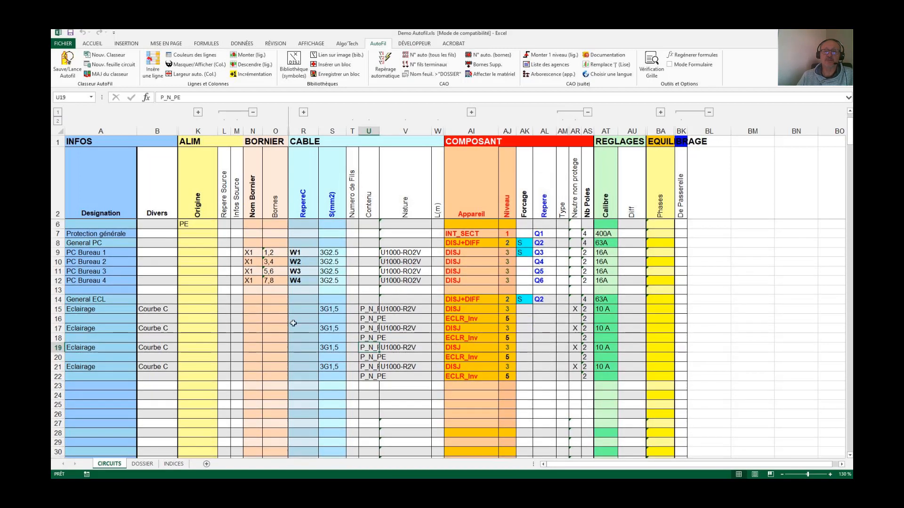
Run automatic labelling on all devices of the sheet, numbering per device
left_click(542, 301)
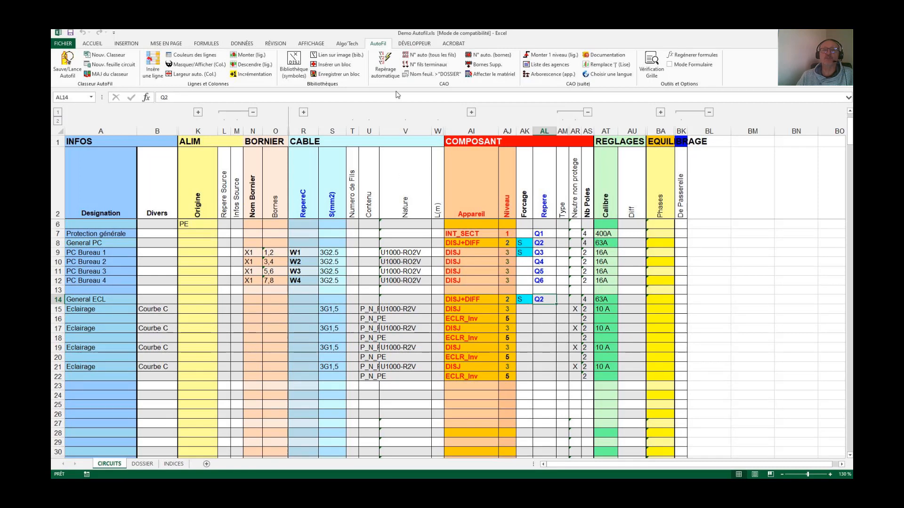
left_click(389, 70)
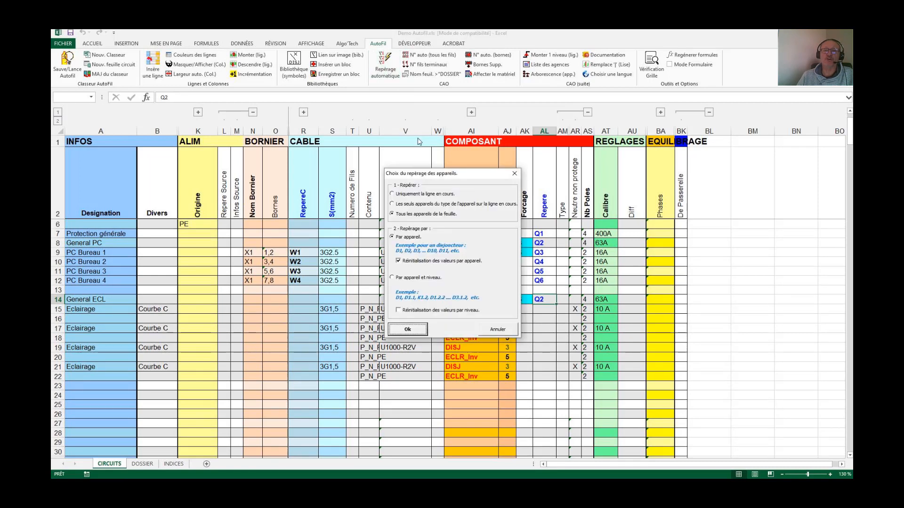
left_click(408, 329)
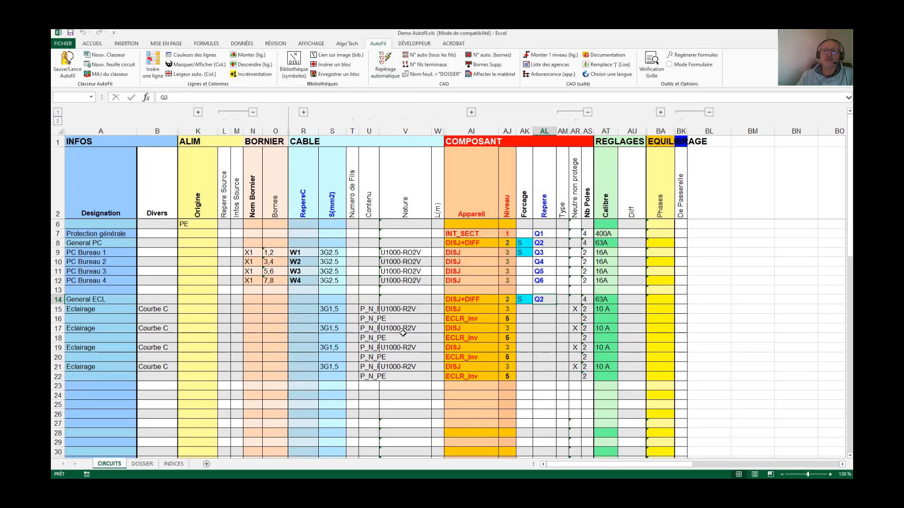
Create the sheet's terminals and cable labels automatically, with terminals determined by the cable (Bornes en fonction du câble)
left_click(301, 309)
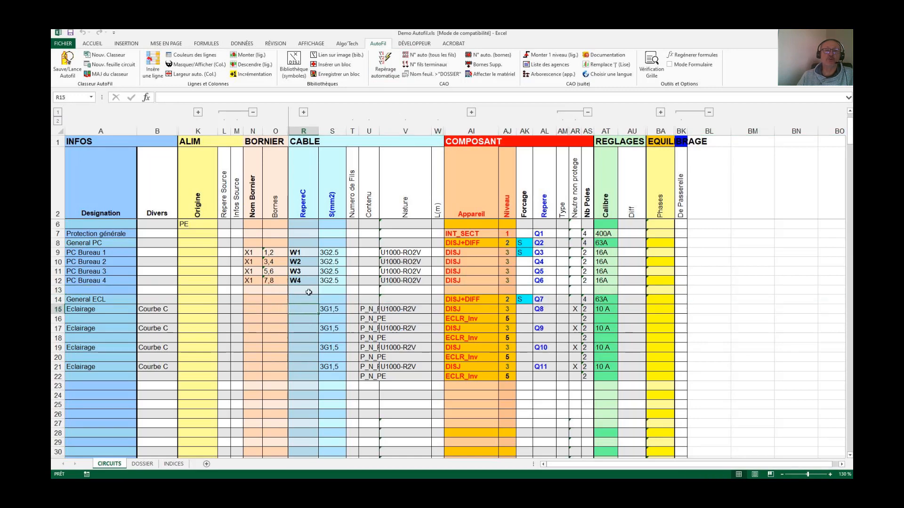
left_click(499, 56)
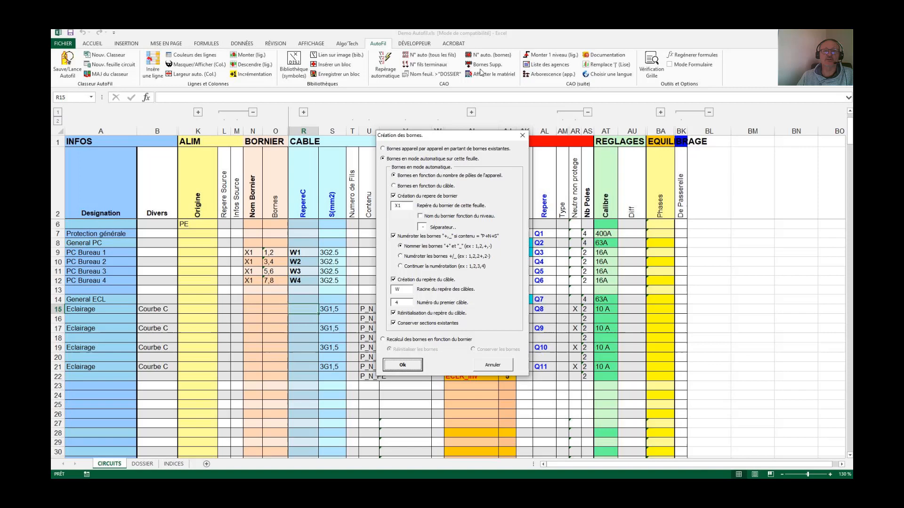
left_click(399, 187)
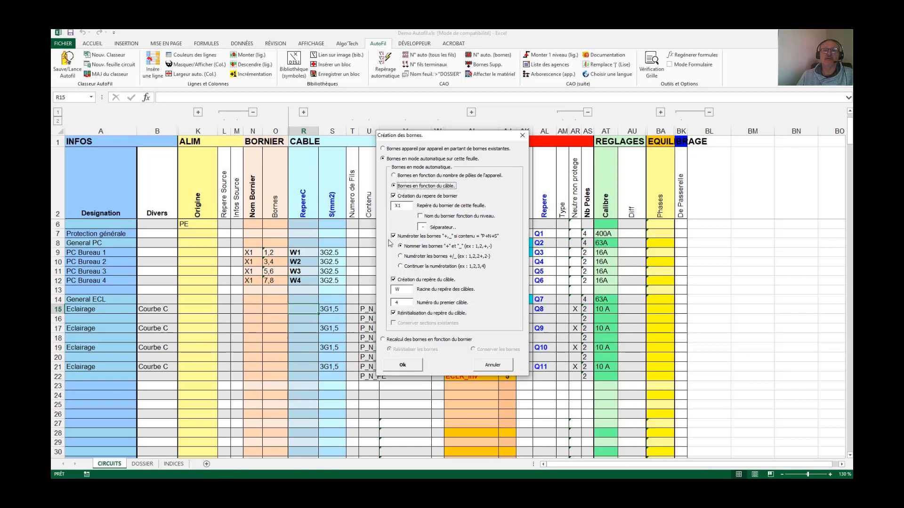
left_click(401, 364)
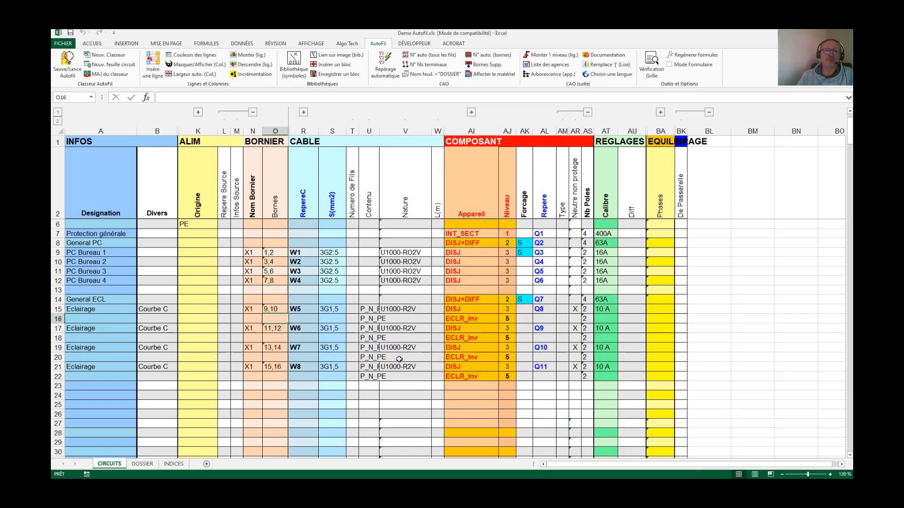
Open the symbol library for the device cell in row 24 and examine its sheets, from contacts and additives to receiver blocks and receivers
scroll(399, 359, "down", 1)
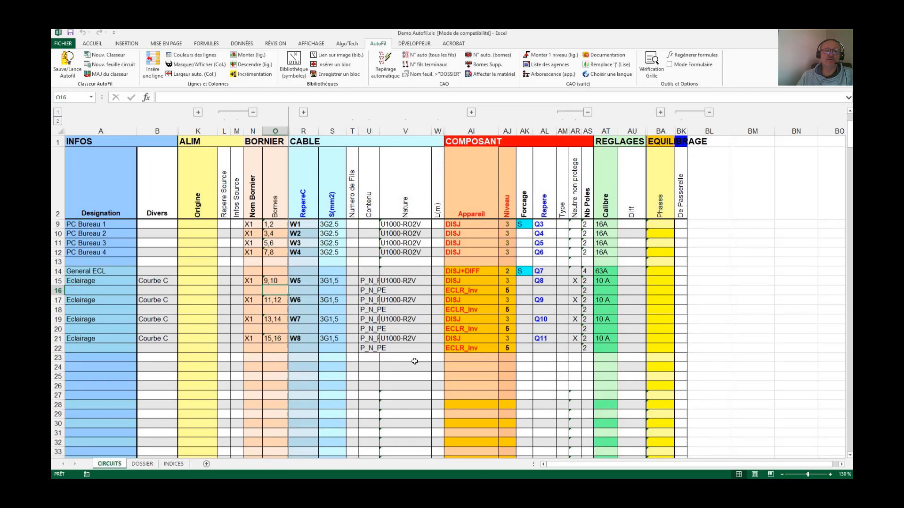
left_click(466, 365)
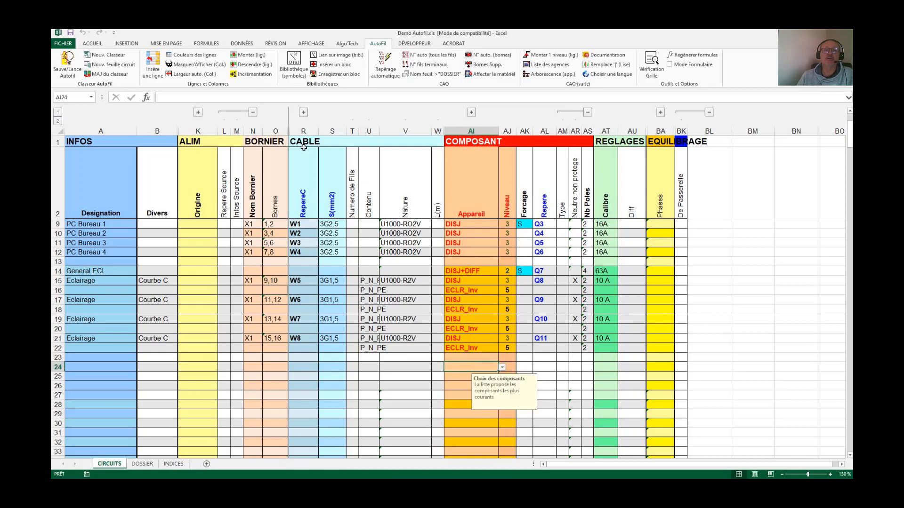
left_click(291, 70)
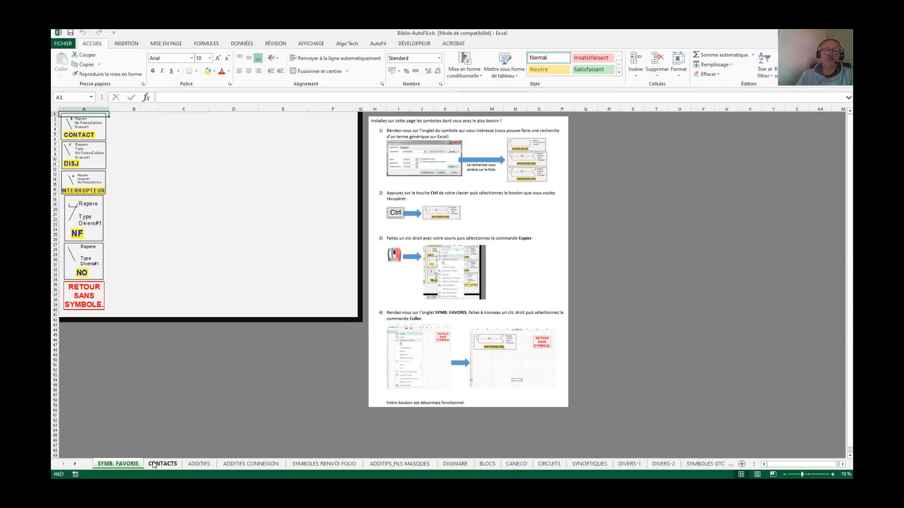
left_click(154, 464)
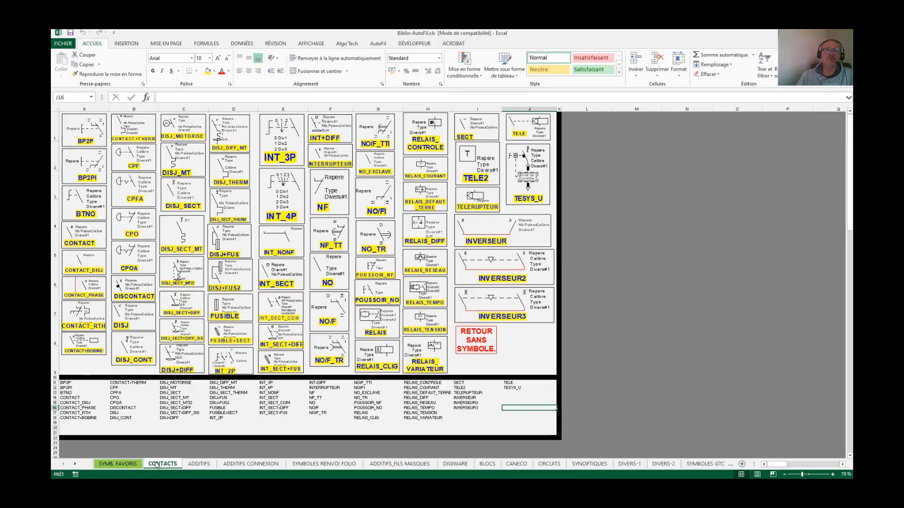
left_click(200, 465)
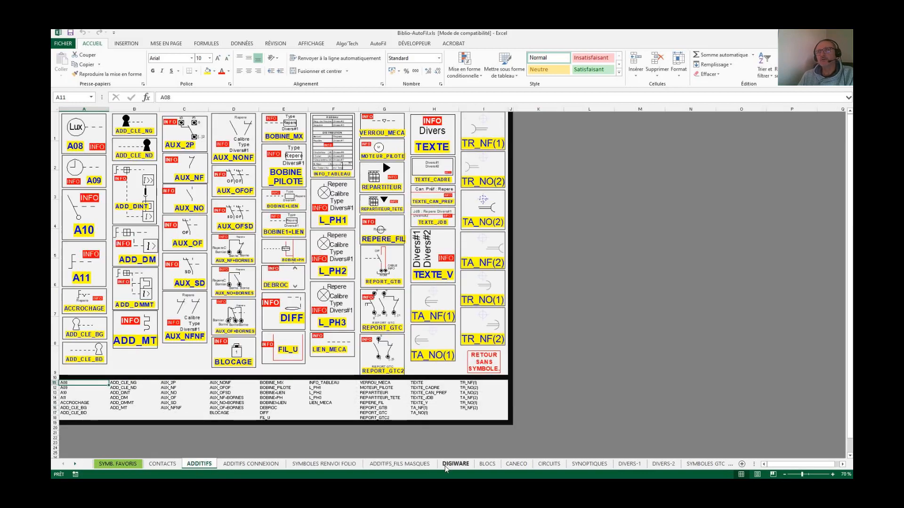
left_click(486, 465)
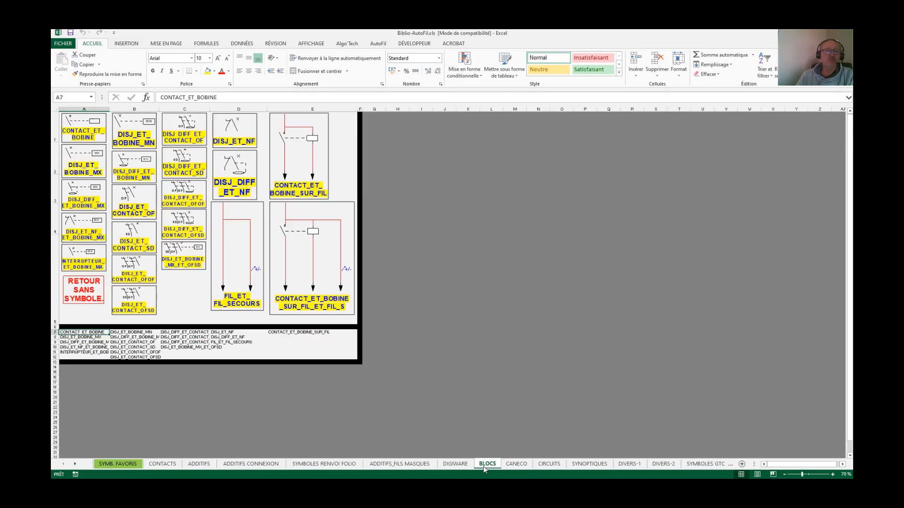
left_click(547, 467)
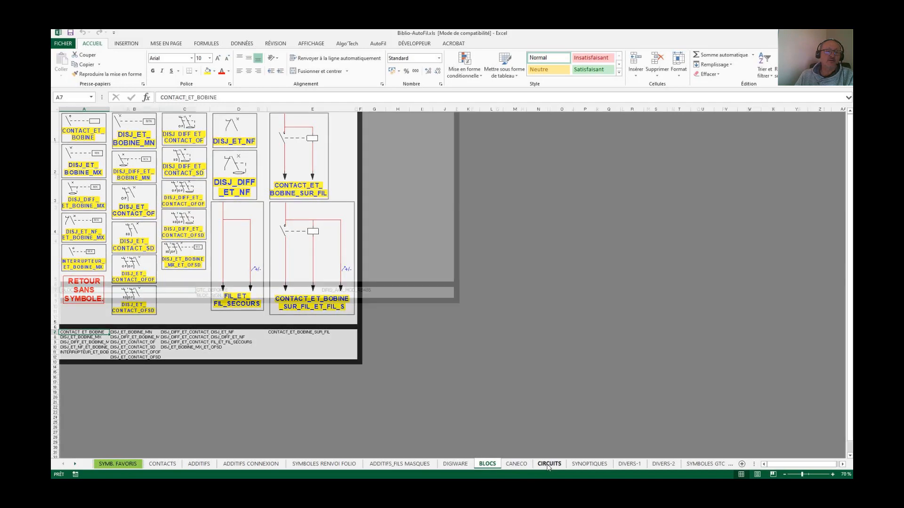
left_click(628, 465)
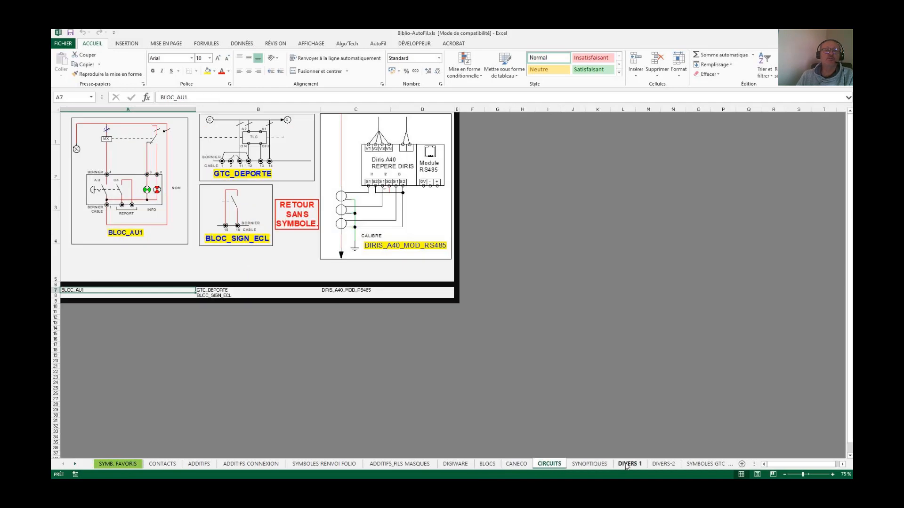
left_click(660, 465)
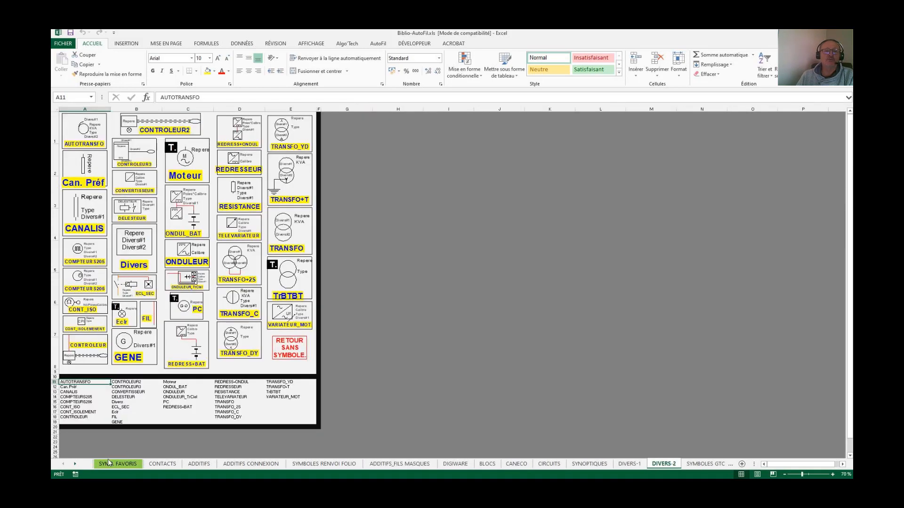
left_click(75, 465)
left_click(75, 464)
left_click(75, 465)
left_click(75, 464)
left_click(76, 464)
left_click(75, 465)
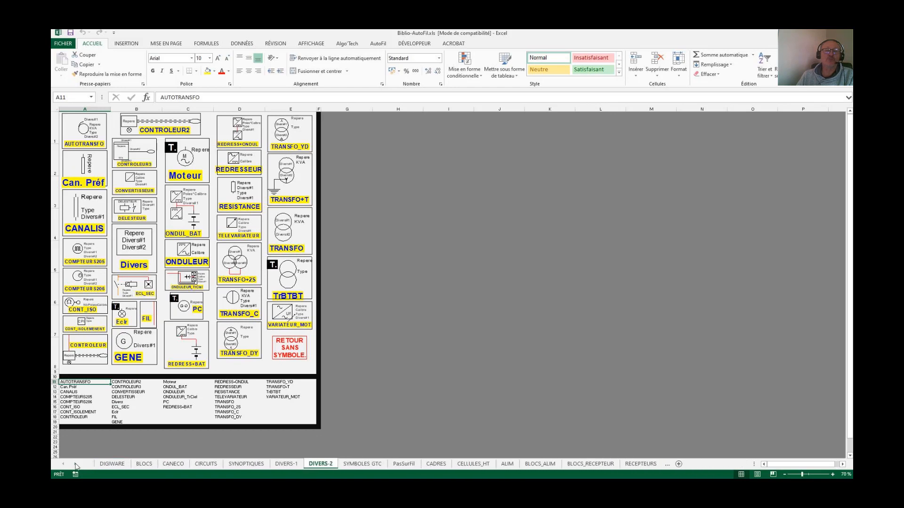
left_click(546, 465)
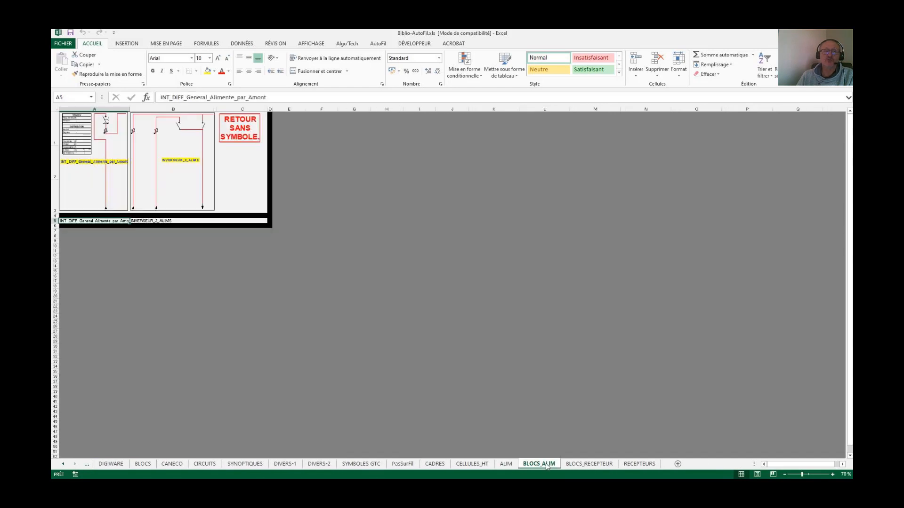
left_click(592, 464)
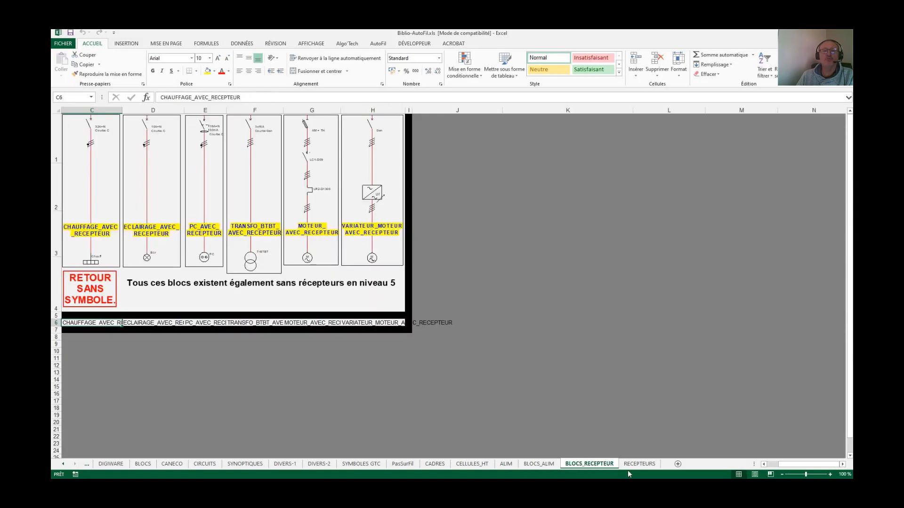
left_click(636, 465)
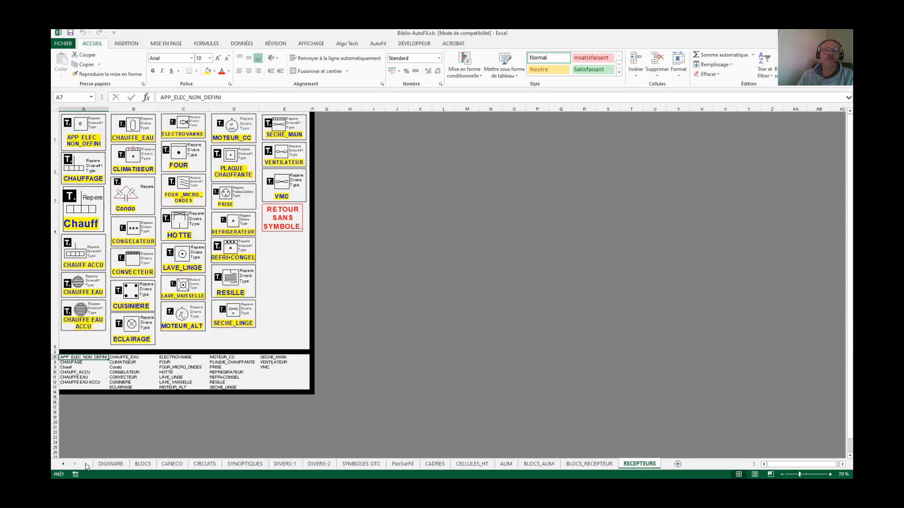
left_click(63, 465)
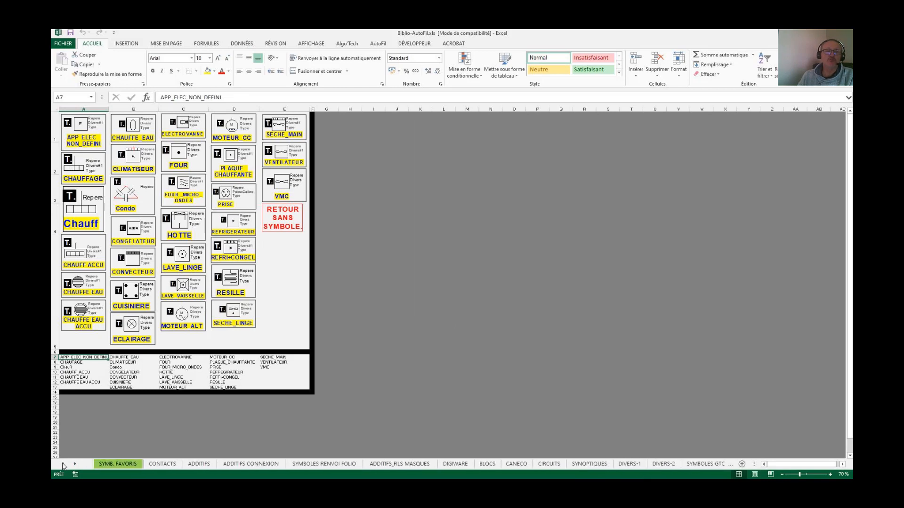
Insert the DISJ symbol from the library favourites as the row 24 device and set its level to 2
left_click(103, 465)
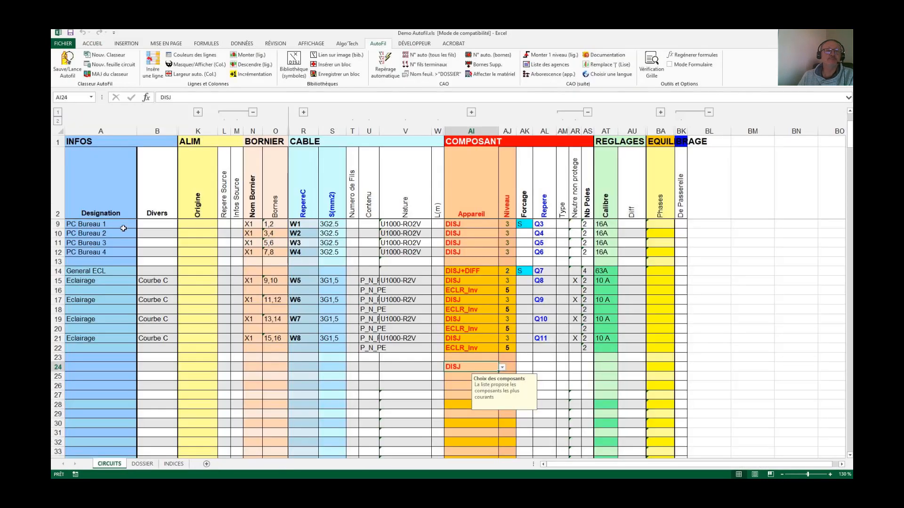
left_click(509, 359)
left_click(512, 368)
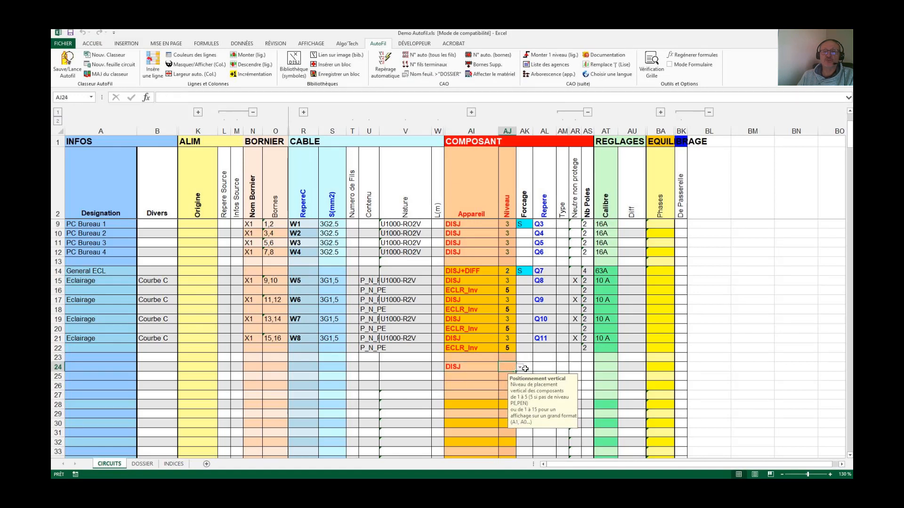
type("23")
key("BackSpace")
key("Tab")
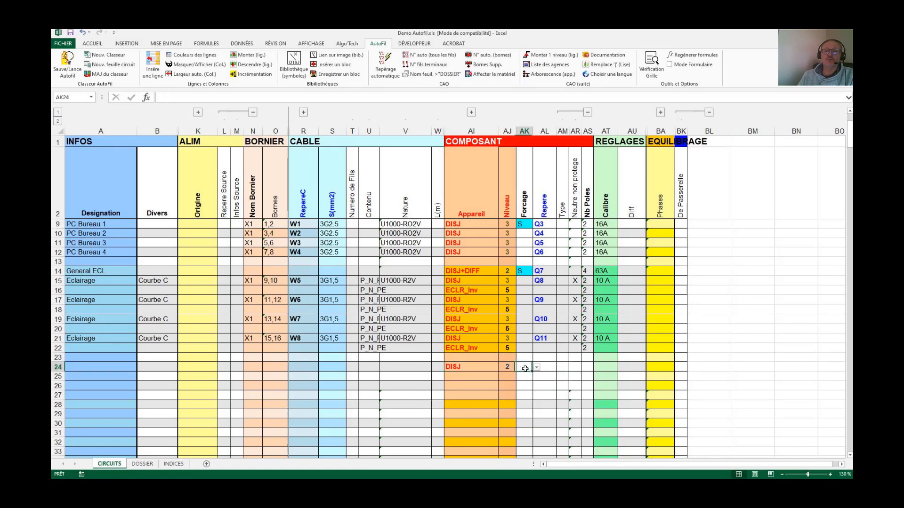
Label the row 24 circuit breaker Q12 and give it 2 poles and a 25A rating
key("Tab")
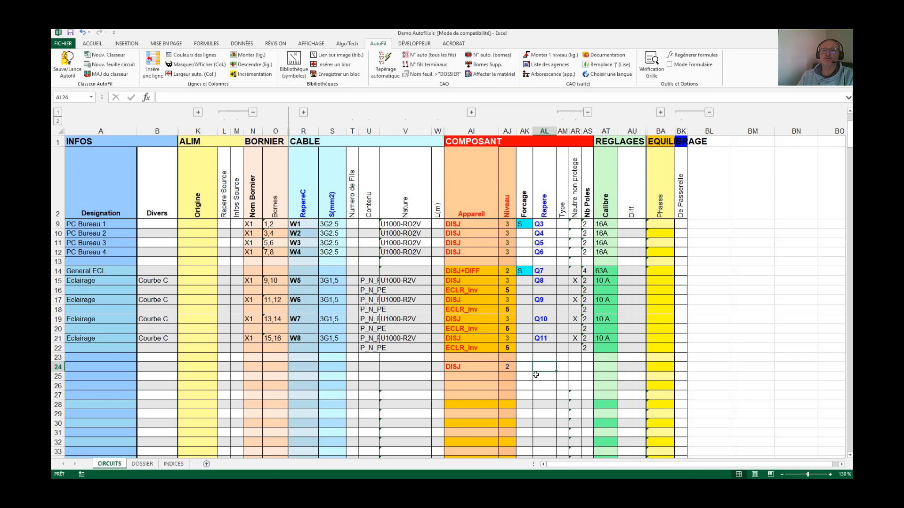
type("Q12")
key("Tab")
key("Tab")
key("Tab")
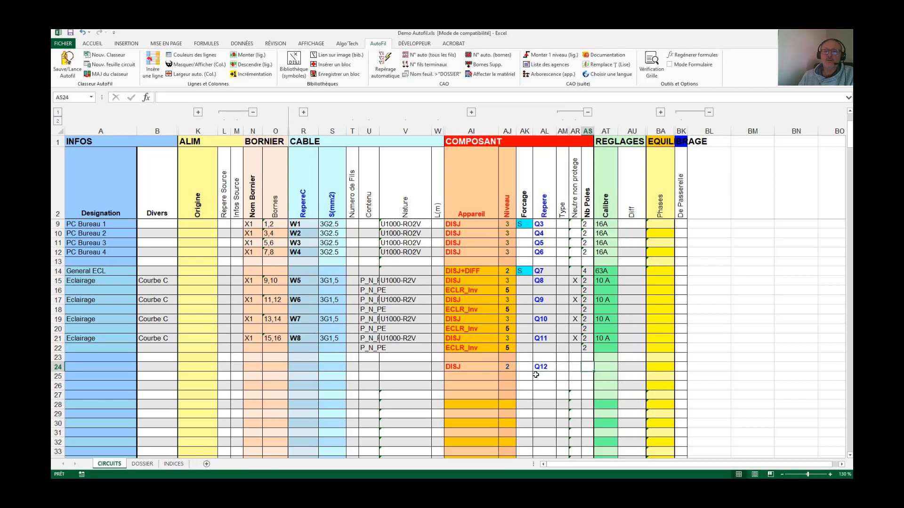
type("2")
key("Tab")
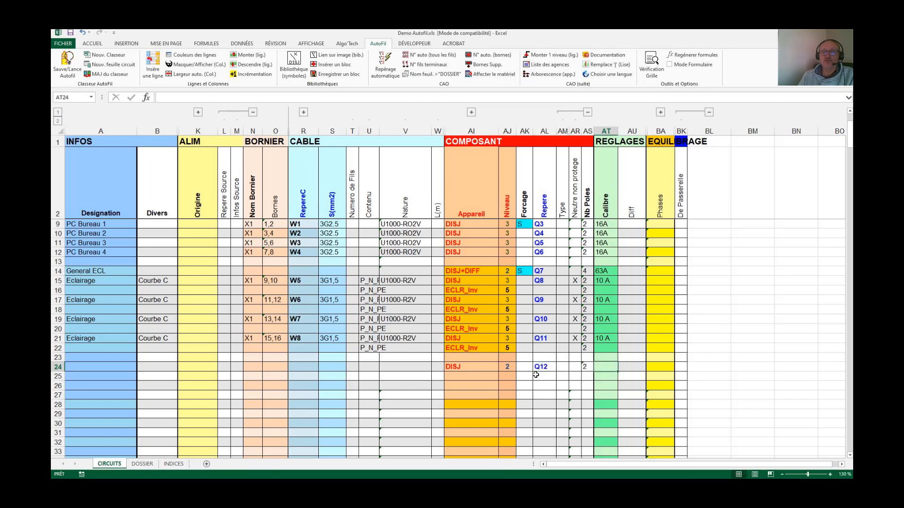
type("25A")
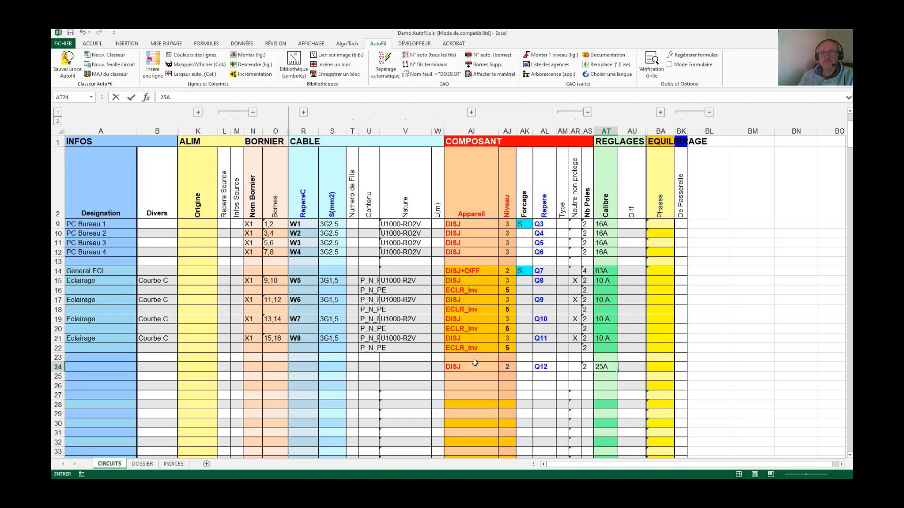
Insert the TRANSFO symbol from the library's DIVERS-2 sheet as the device in row 25
left_click(466, 378)
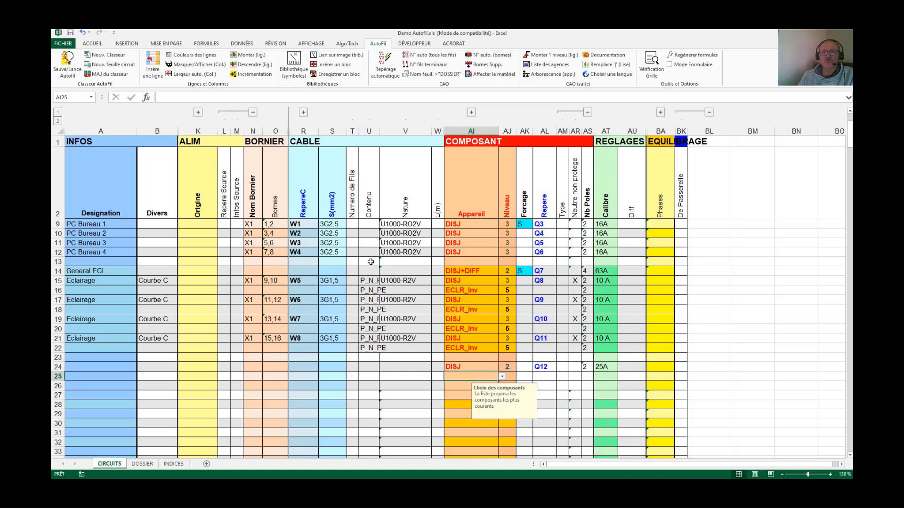
left_click(292, 72)
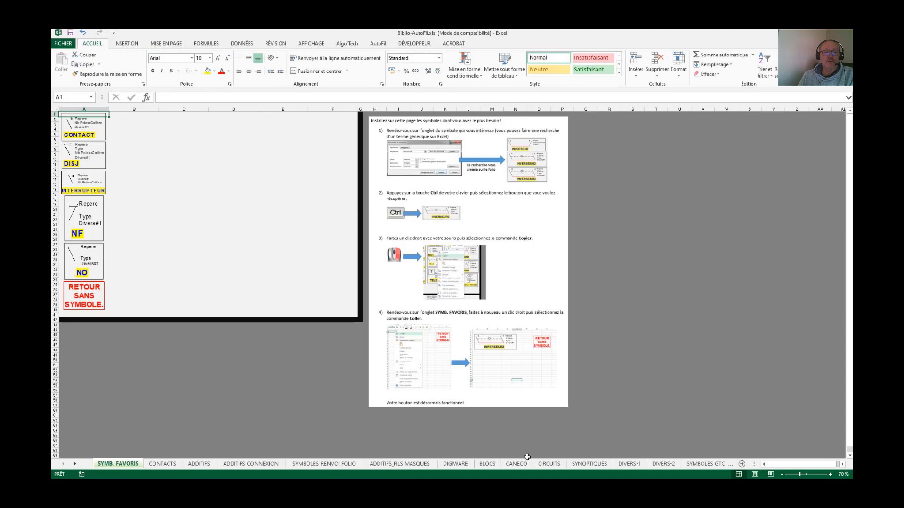
left_click(663, 466)
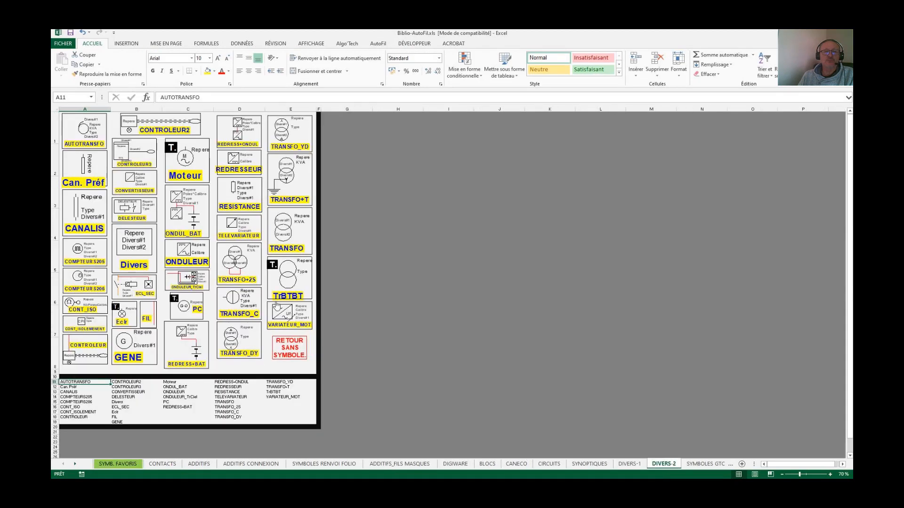
left_click(288, 245)
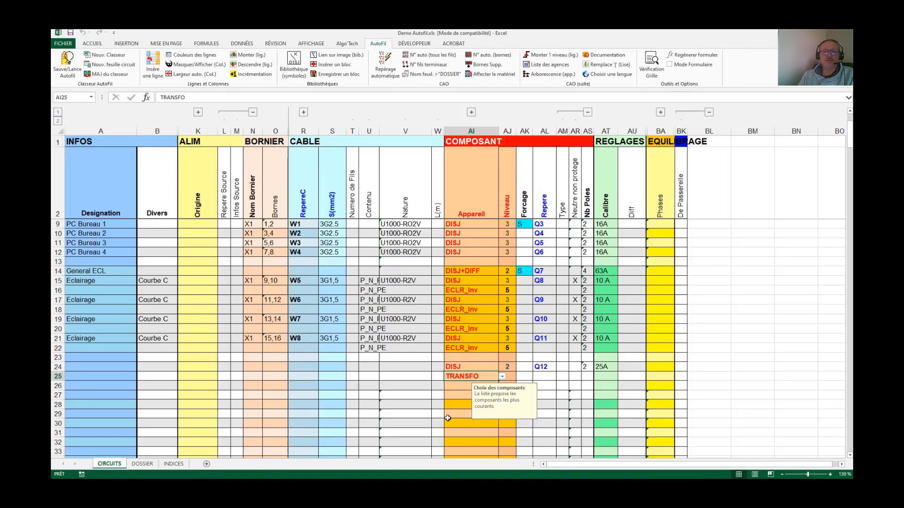
left_click(416, 407)
left_click(456, 386)
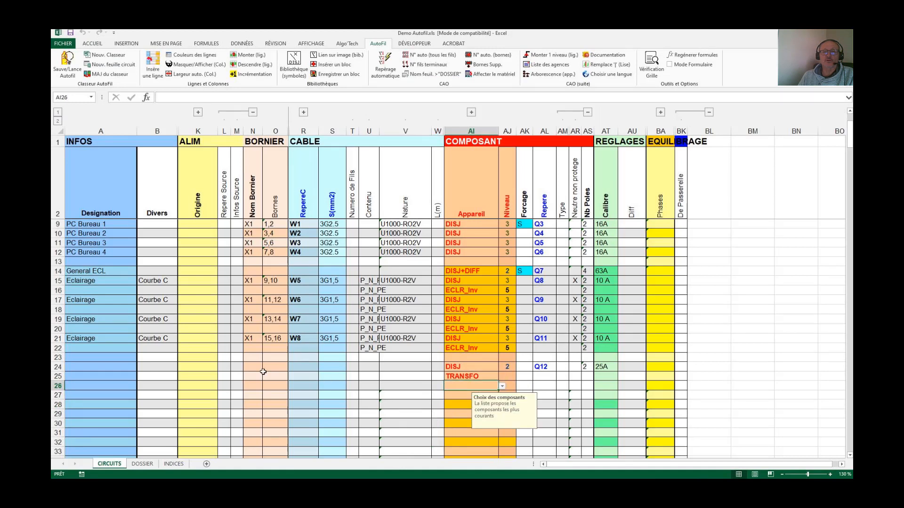
Enter 400V and 230V on two lines in the Divers cell of the row 25 transformer
left_click(160, 376)
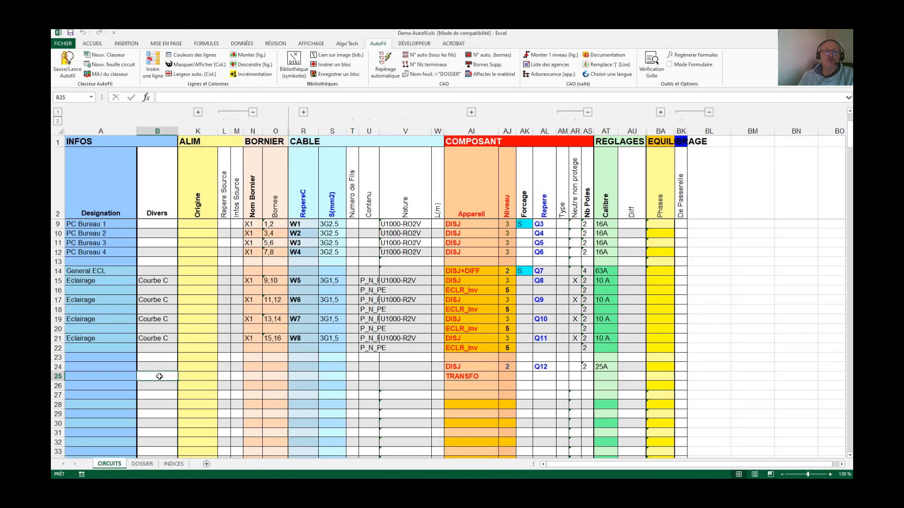
type("400V")
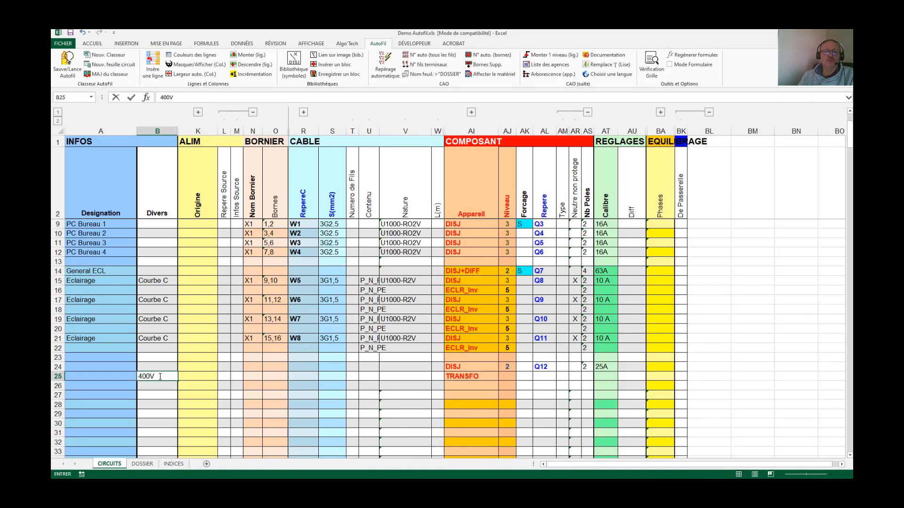
key("alt+Return")
type("230V")
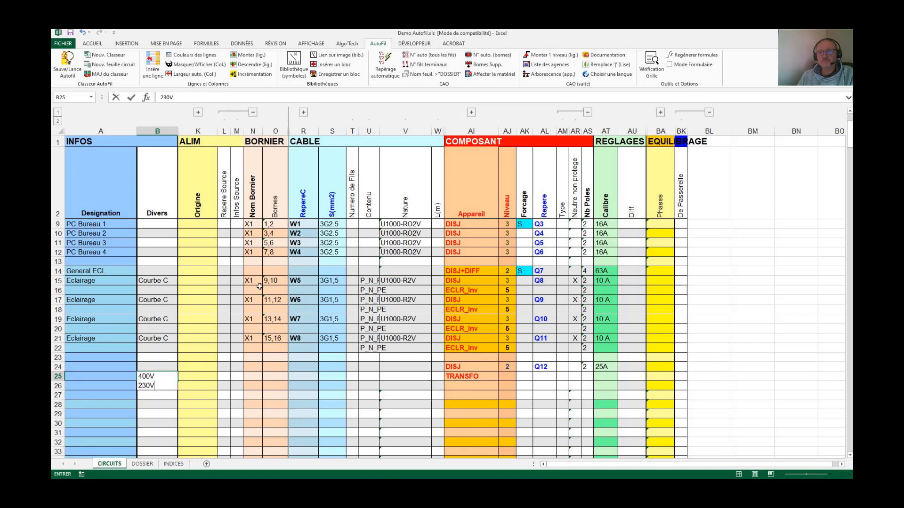
left_click(332, 376)
Set the row 25 transformer to level 3 with 2 poles
left_click(504, 386)
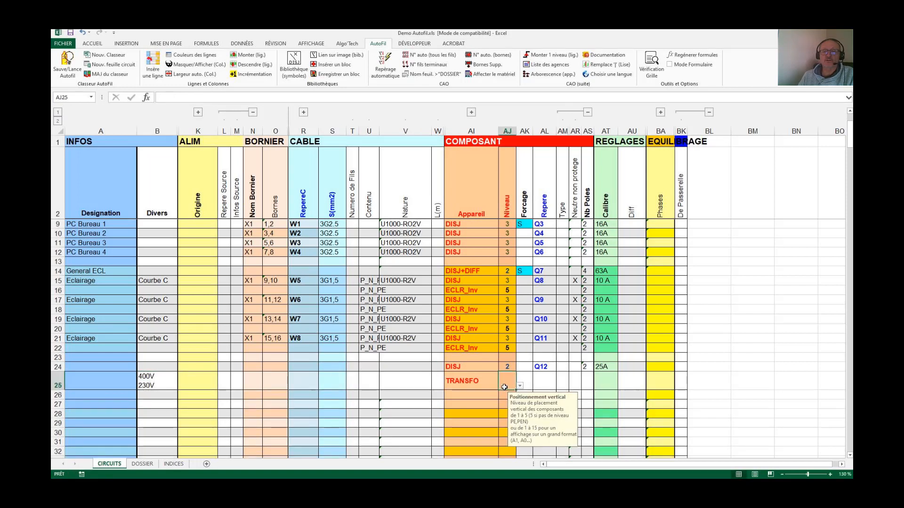
type("3")
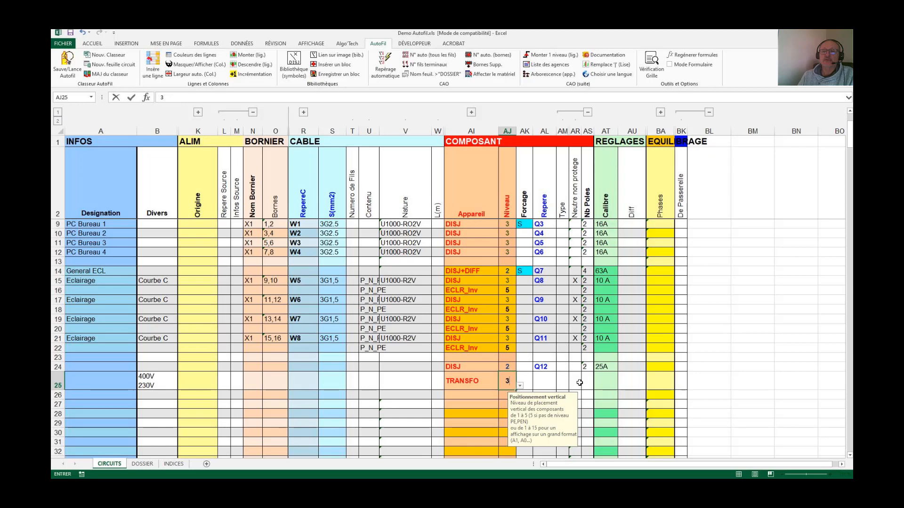
left_click(564, 373)
left_click(563, 391)
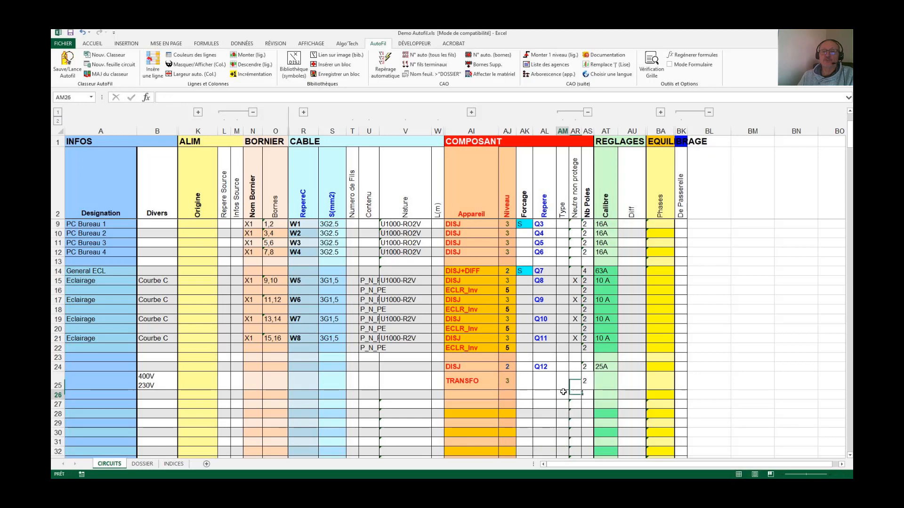
Insert the VA_VERS_2_FILS symbol from the library's SYMBOLES RENVOI FOLIO sheet as the row 26 device and set its level to 4
left_click(466, 396)
left_click(288, 63)
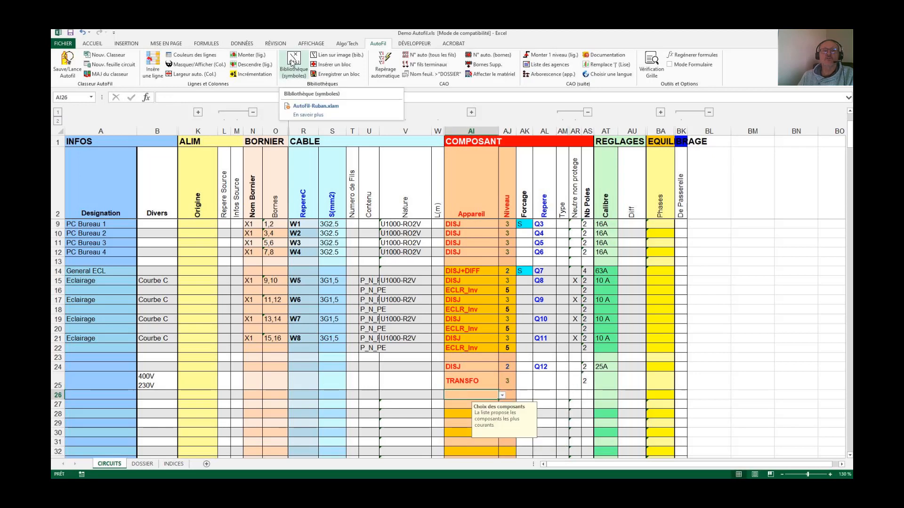
left_click(306, 104)
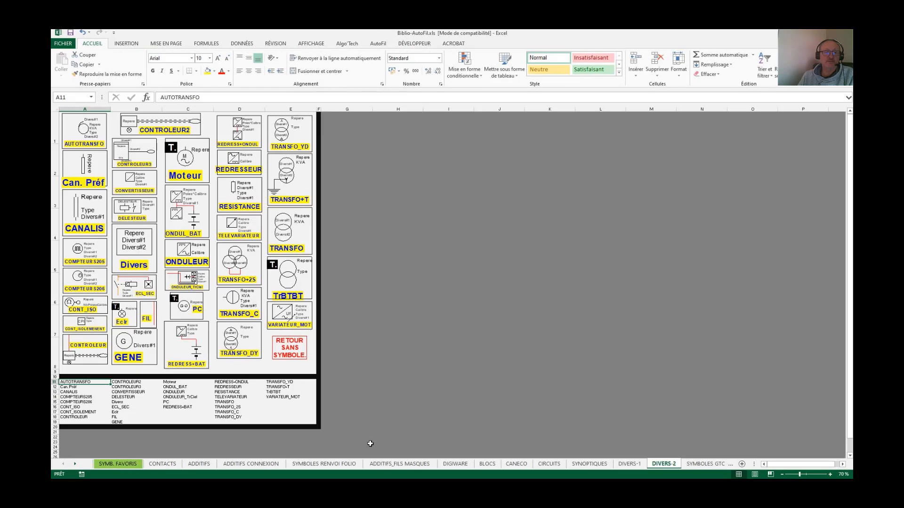
left_click(315, 465)
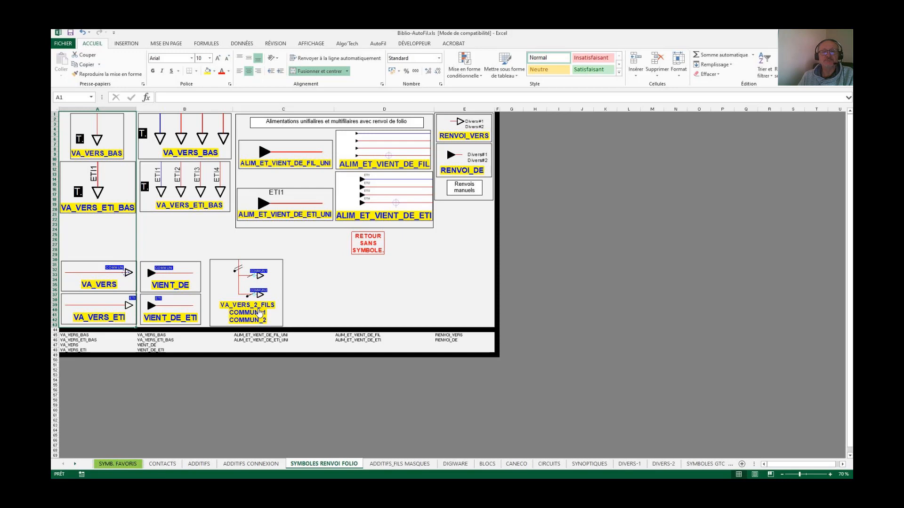
left_click(254, 303)
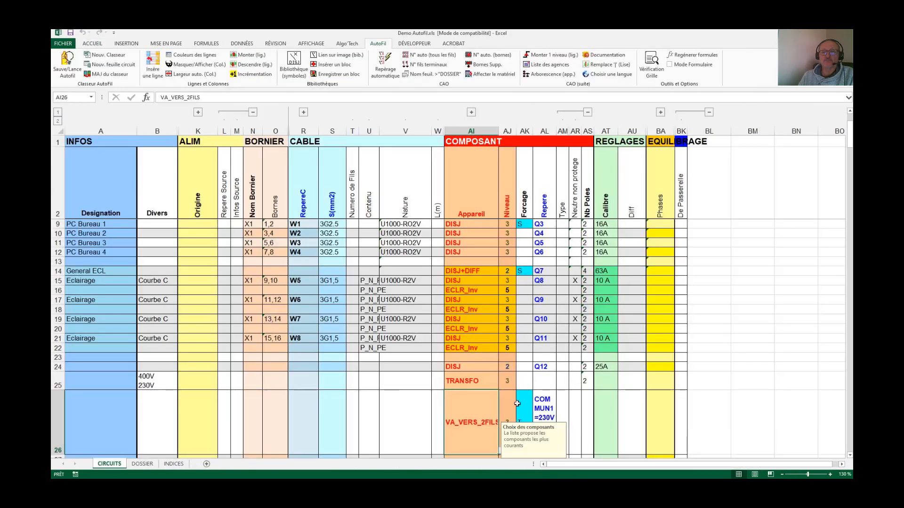
scroll(513, 404, "down", 1)
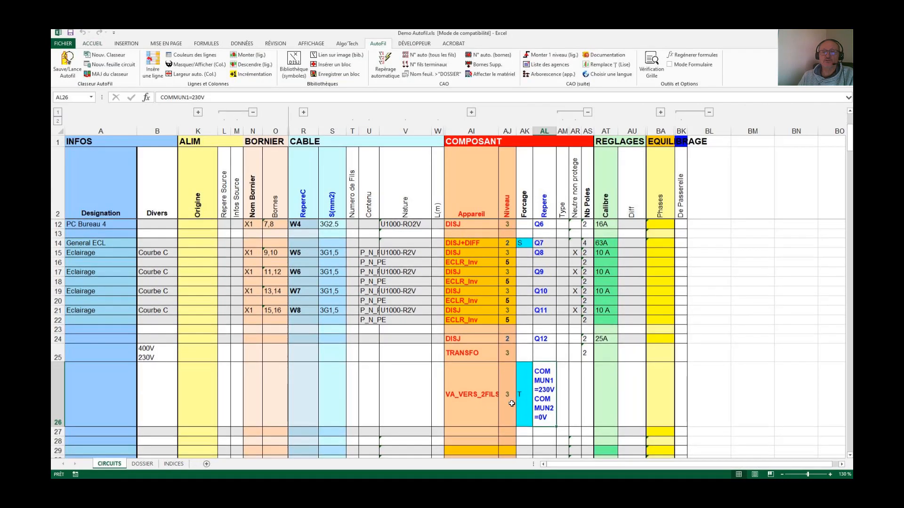
left_click(511, 403)
type("4")
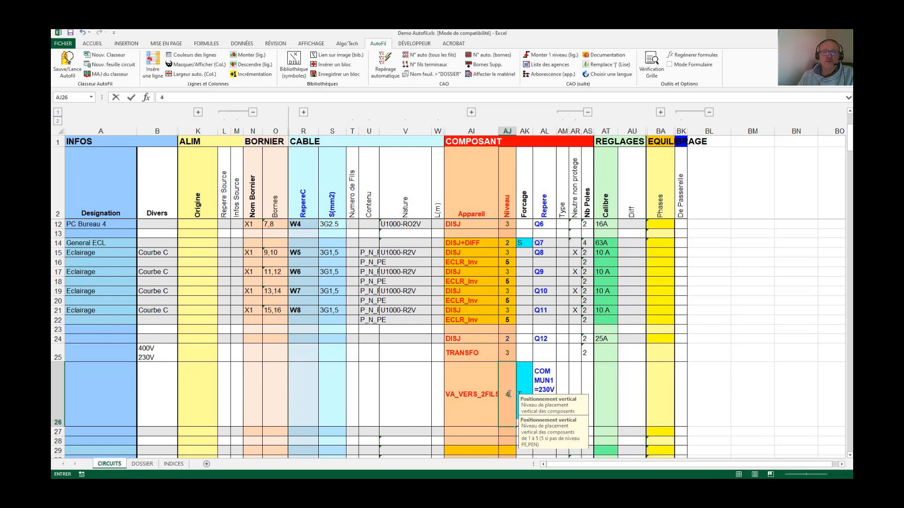
Change the Forcage code of the General ECL device in row 14 to F
scroll(509, 394, "up", 3)
left_click(526, 328)
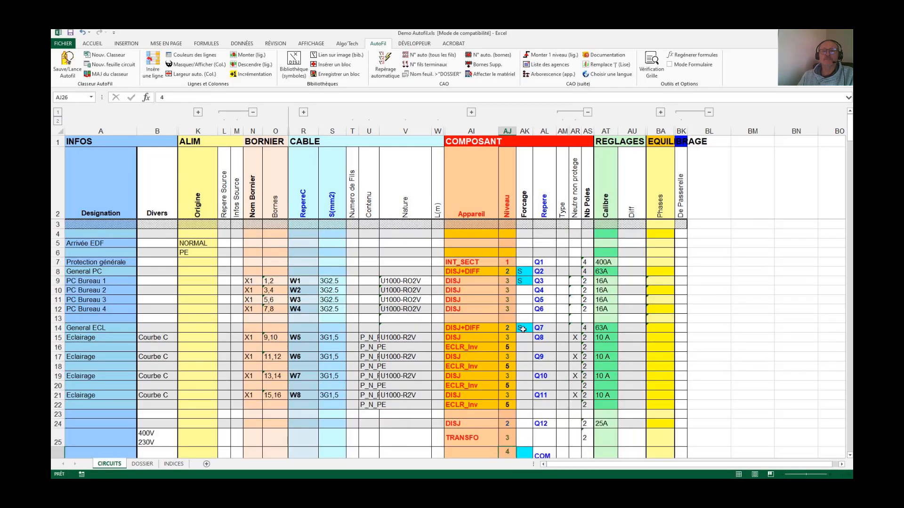
key("alt+Tab")
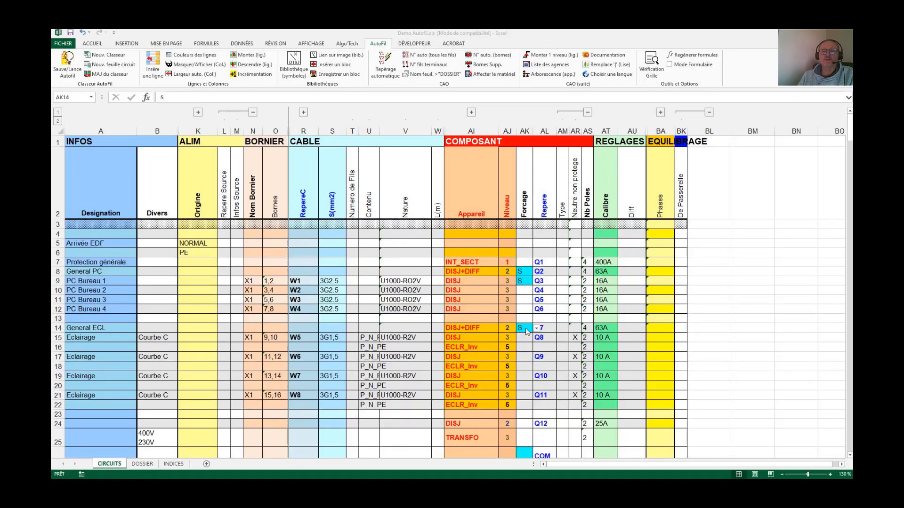
key("alt+Tab")
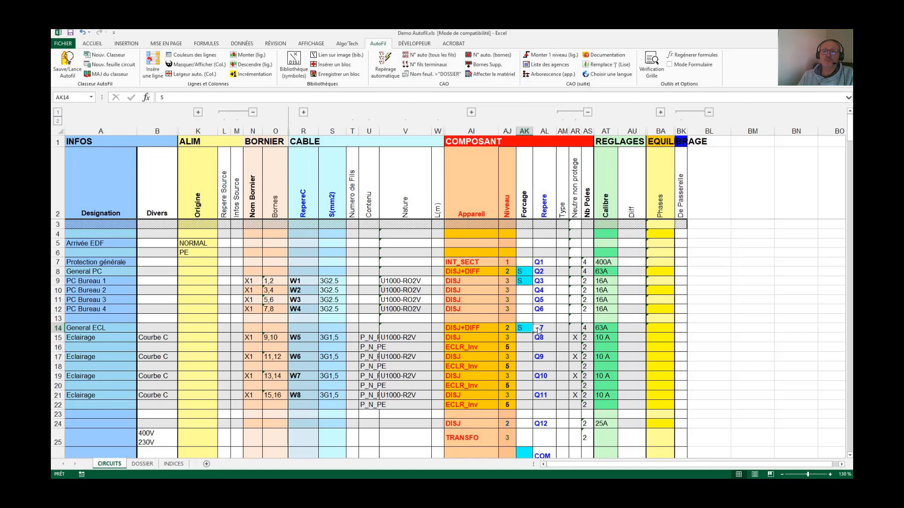
left_click(536, 328)
left_click(511, 337)
Set the Forcage code to S for breaker Q8 in row 15 and to F for breaker Q12 in row 24
left_click(523, 338)
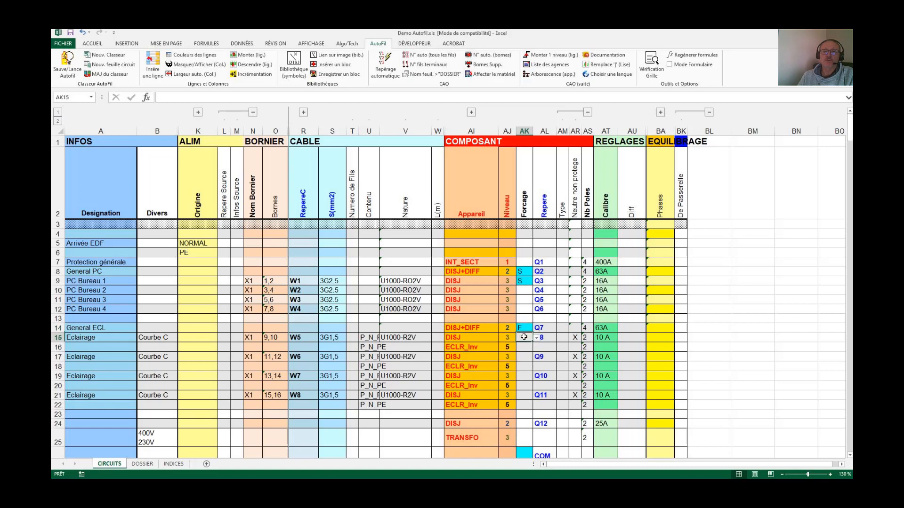
left_click(536, 339)
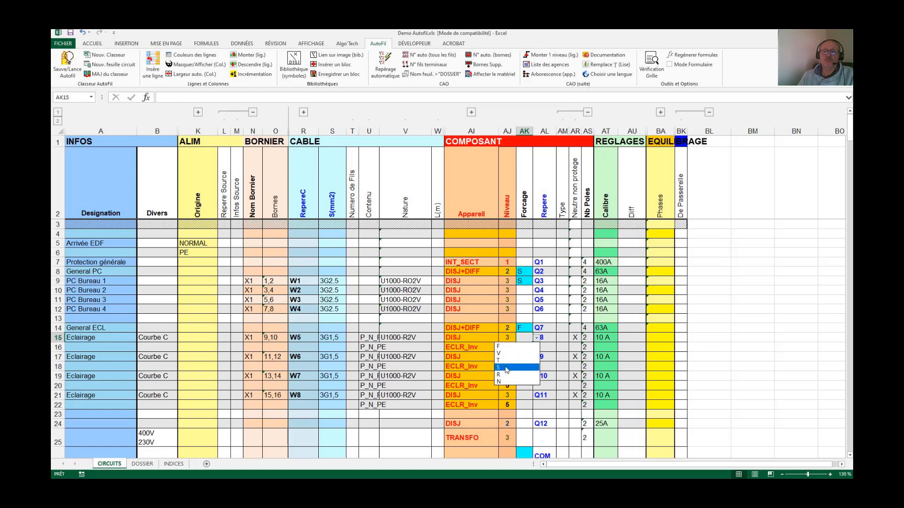
left_click(505, 368)
left_click(523, 425)
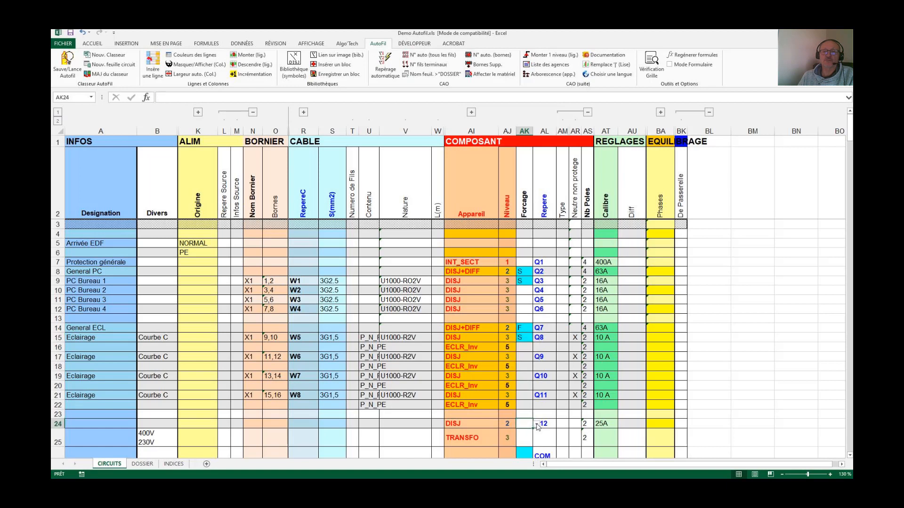
left_click(536, 424)
left_click(499, 432)
Insert a row above the ECLR_Inv in row 22 and choose TELE as its device
left_click(468, 408)
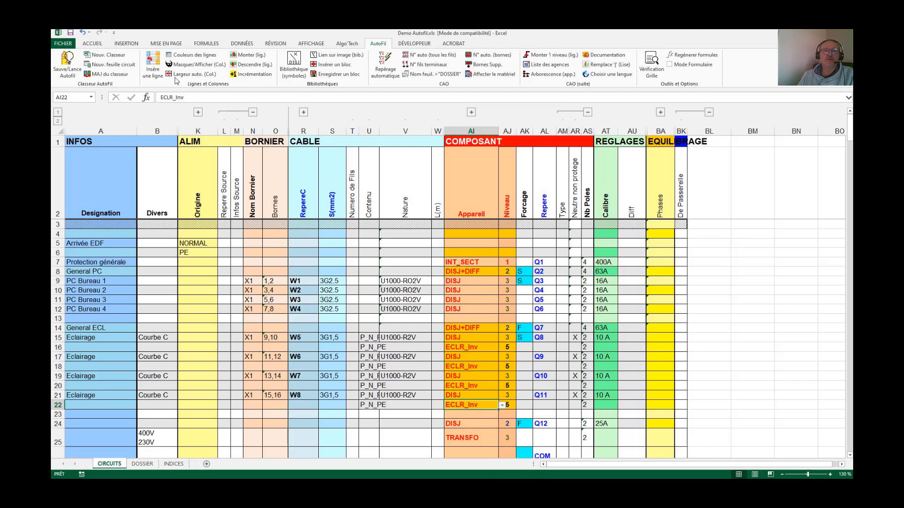
left_click(154, 66)
left_click(502, 406)
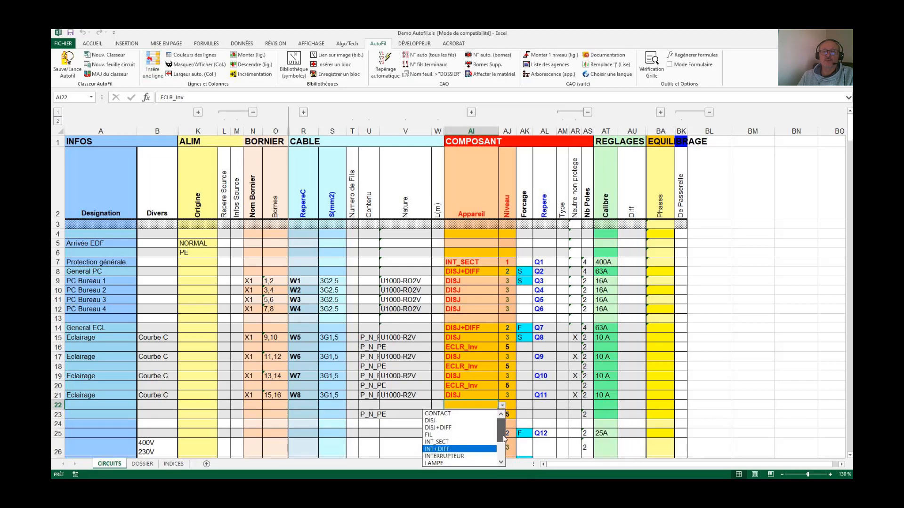
left_click_drag(502, 435, 502, 453)
left_click(455, 465)
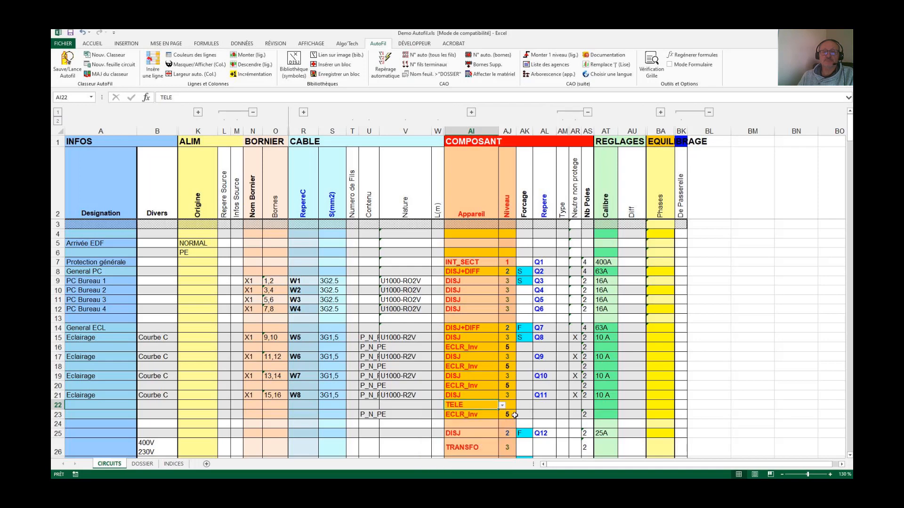
Give the TELE device in row 22 level 4, the label KM1 and 2 poles
left_click(511, 407)
type("4")
key("Tab")
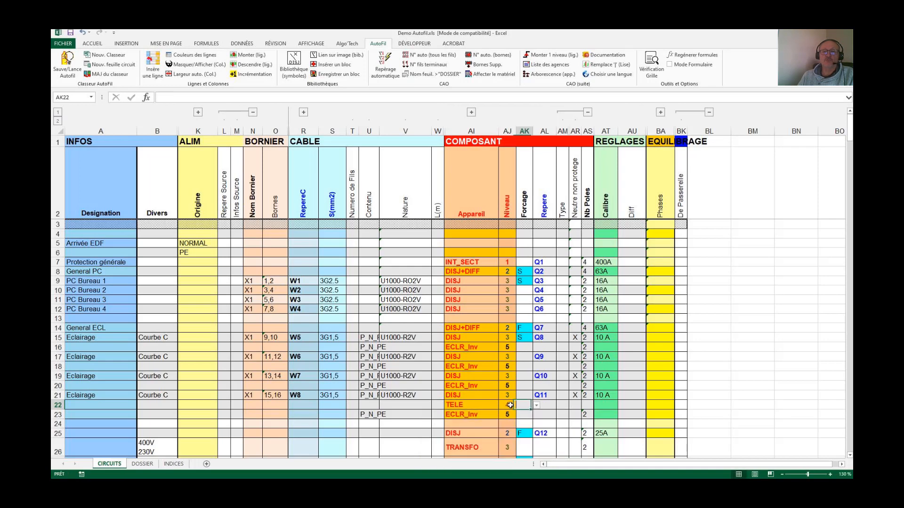
key("Tab")
type("KM")
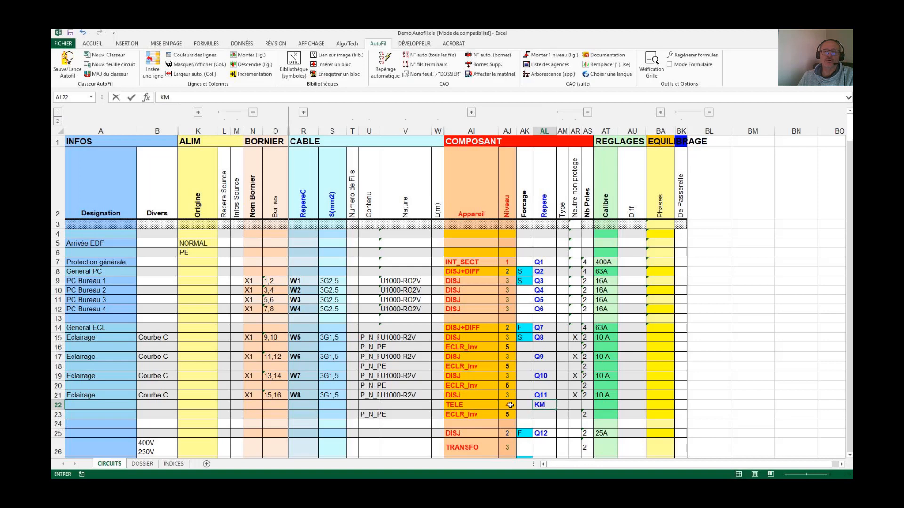
key("Tab")
key("Tab")
key("Tab")
type("2")
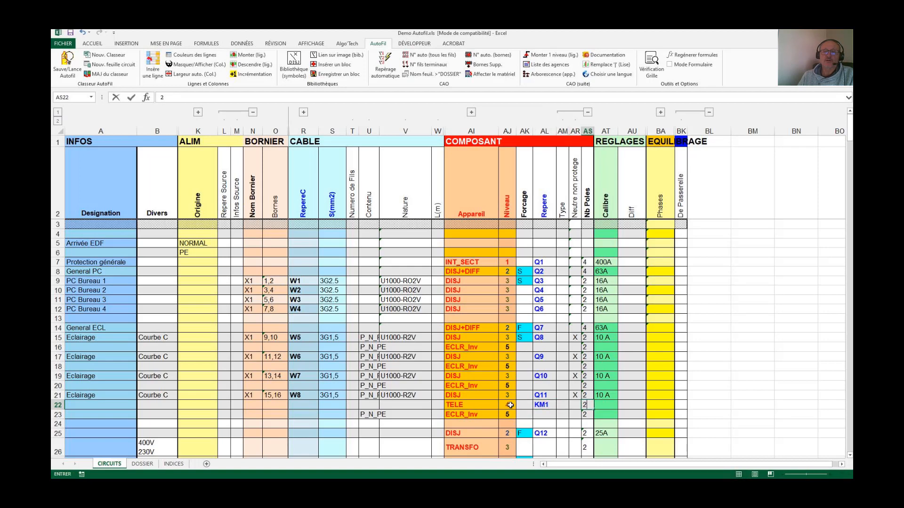
left_click_drag(485, 376, 485, 366)
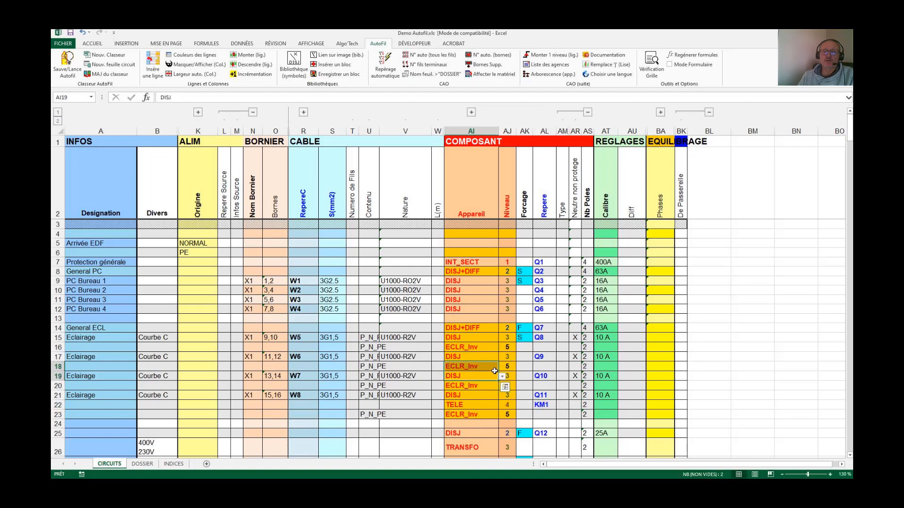
Save the grid and launch AutoFil to generate the Pack'Elec dossier, and review its sheets Ano_000, D_001 and F_001 to F_003
left_click(69, 63)
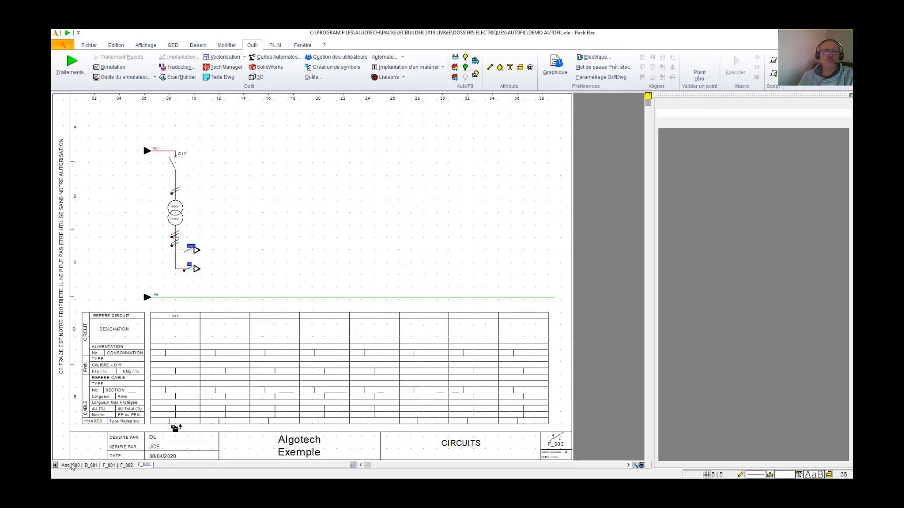
left_click(72, 465)
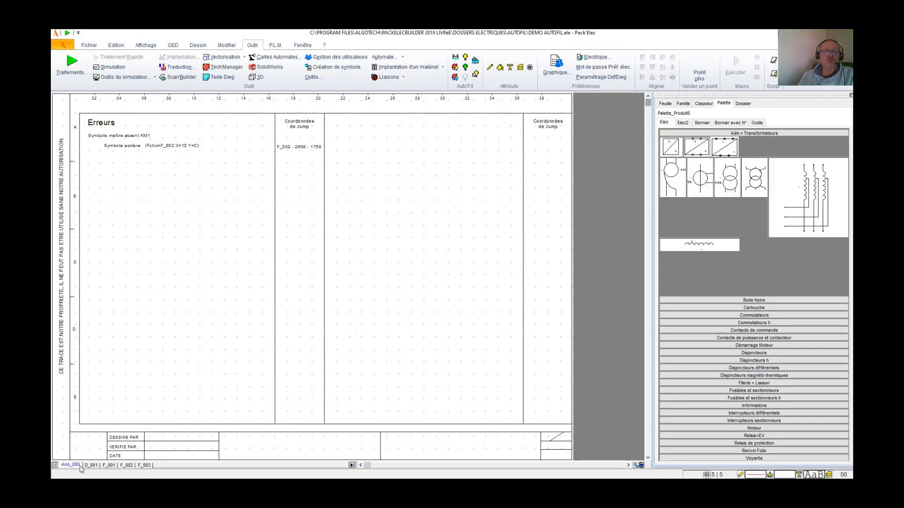
left_click(91, 466)
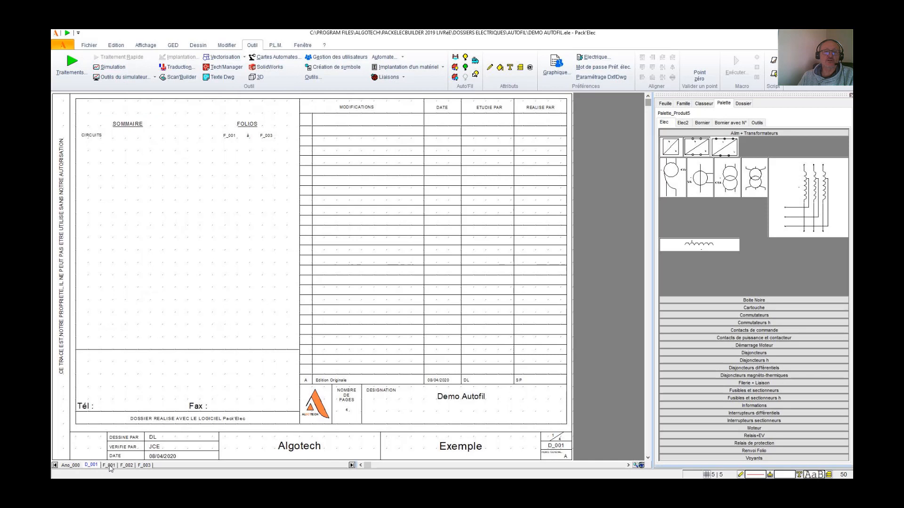
left_click(110, 466)
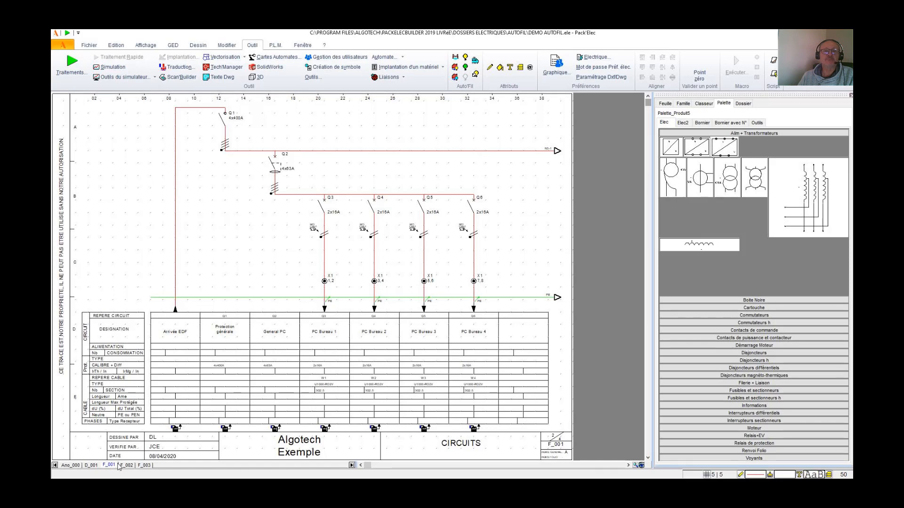
left_click(126, 465)
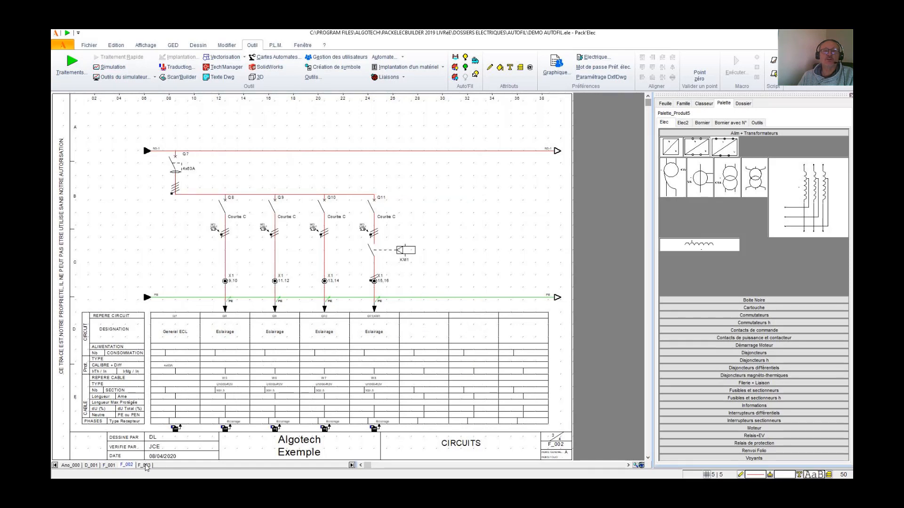
left_click(145, 466)
Insert a new sheet after F_003 using manual creation, named F_100
right_click(165, 467)
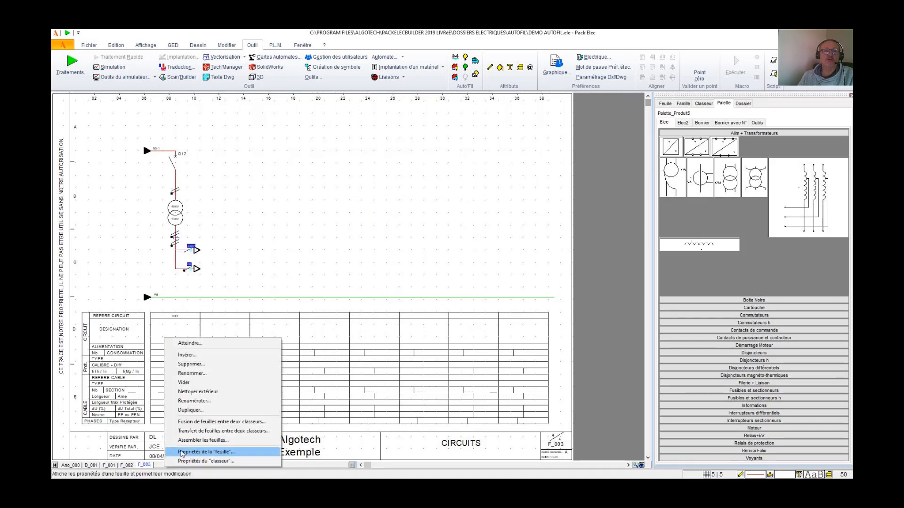
left_click(206, 355)
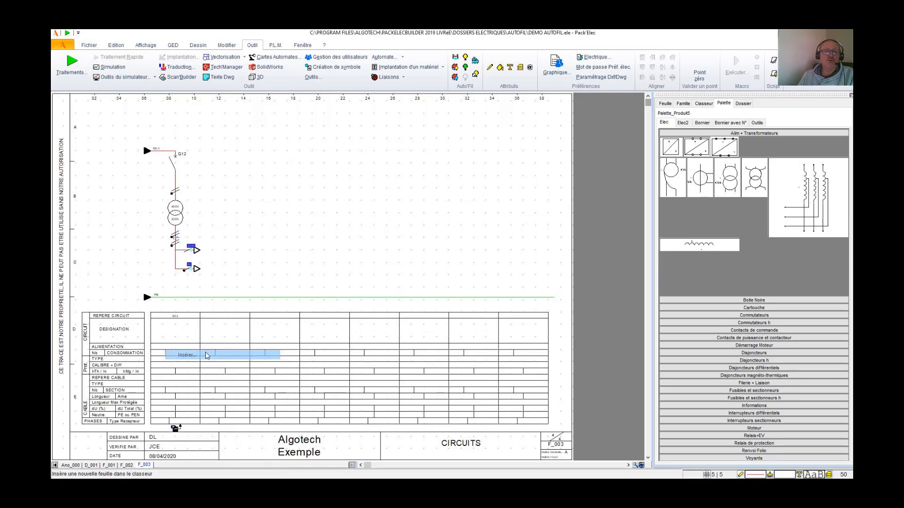
left_click(289, 174)
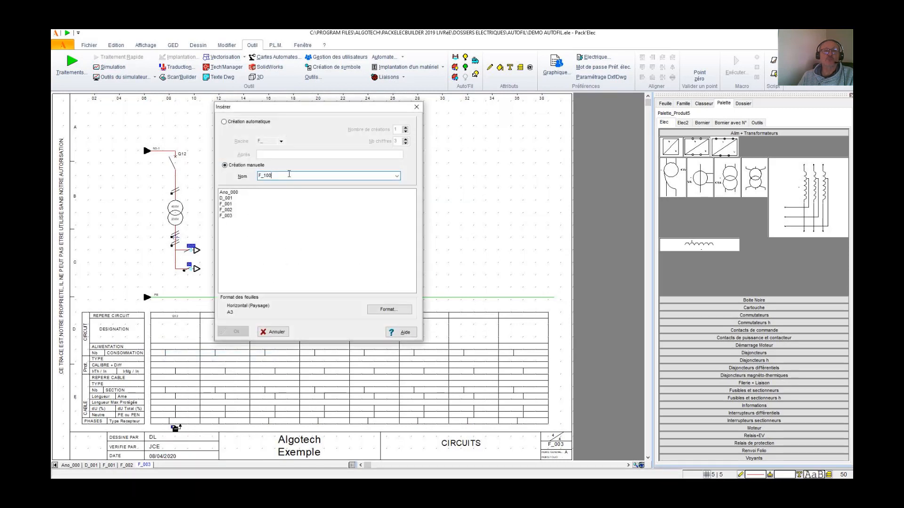
left_click(237, 333)
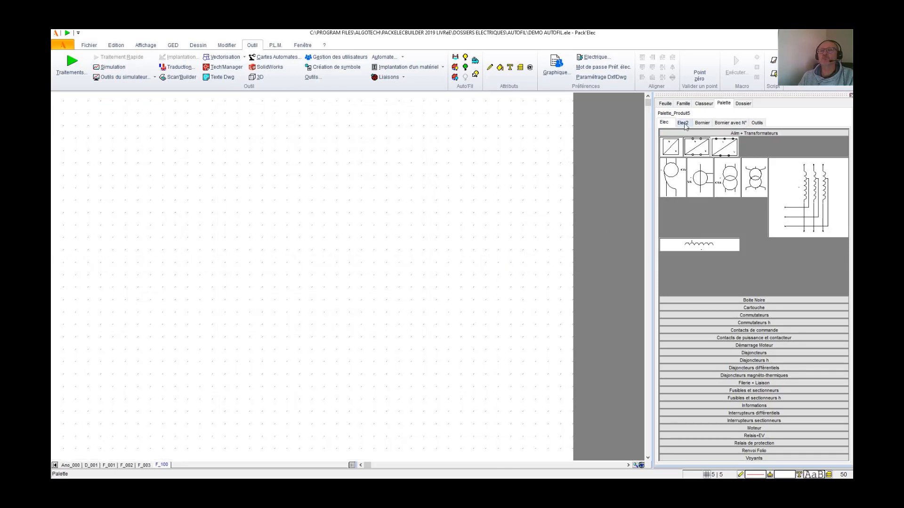
Place the AC title block on sheet F_100 with commons 230V and 0V and the summary PARTIE COMMANDE
left_click(754, 308)
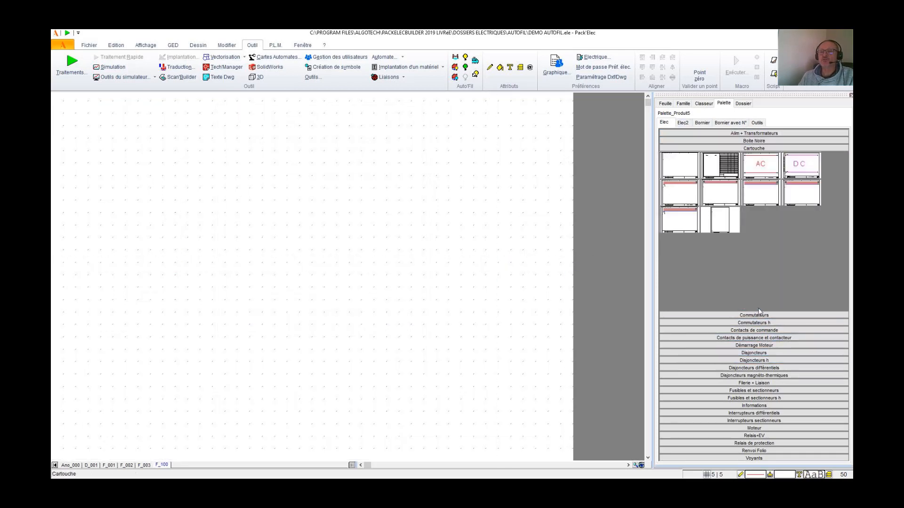
double_click(760, 165)
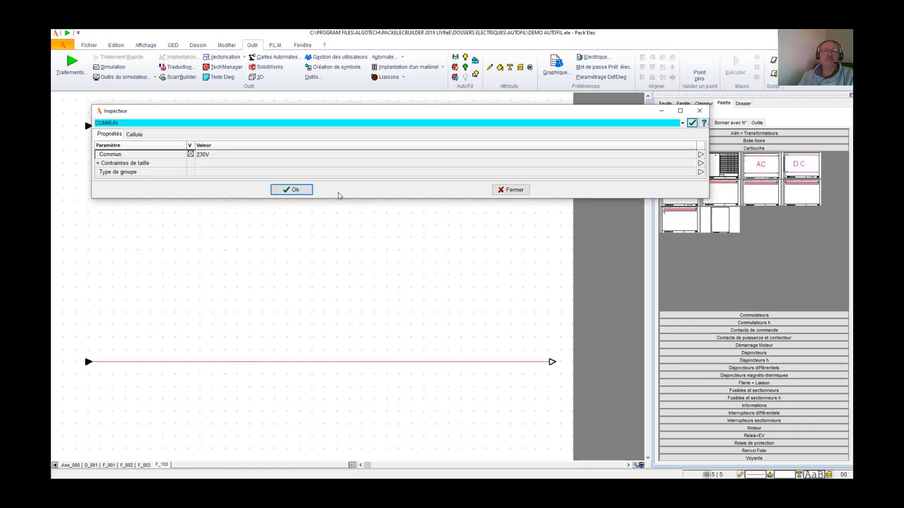
key("Return")
type("0")
left_click(308, 191)
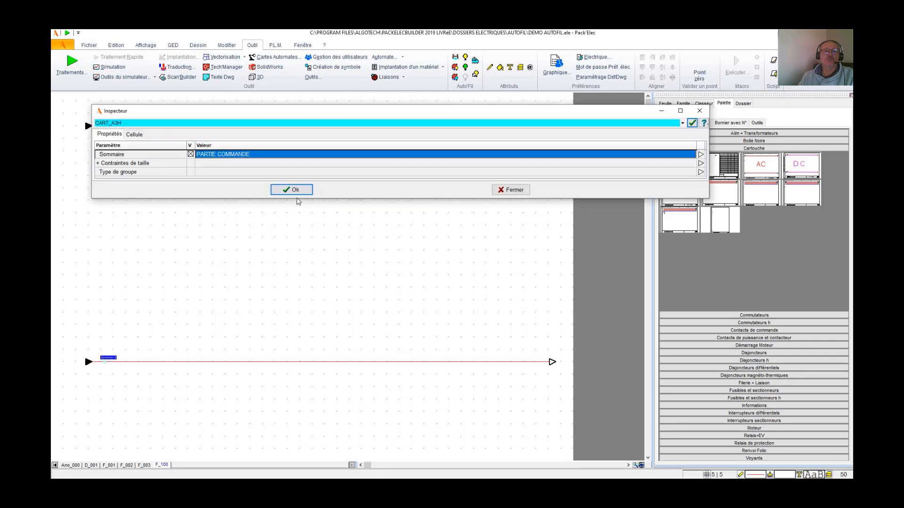
left_click(293, 190)
Draw a vertical wire from the 230V line down to the 0V line near column 12, using the thin red wiring pen
left_click(756, 122)
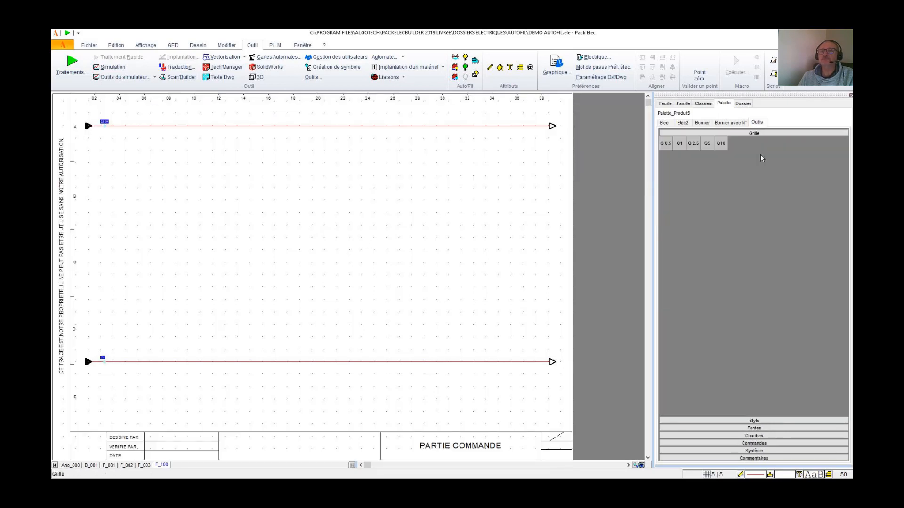
left_click(706, 420)
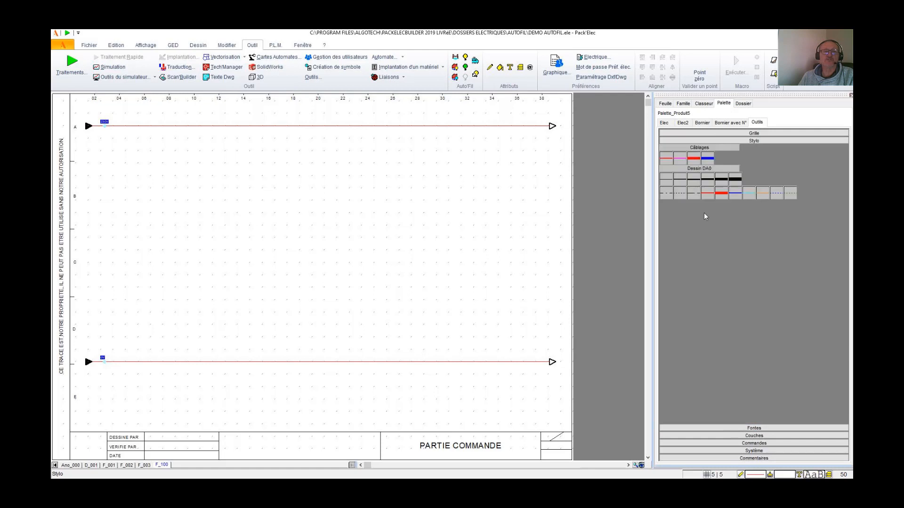
left_click(666, 158)
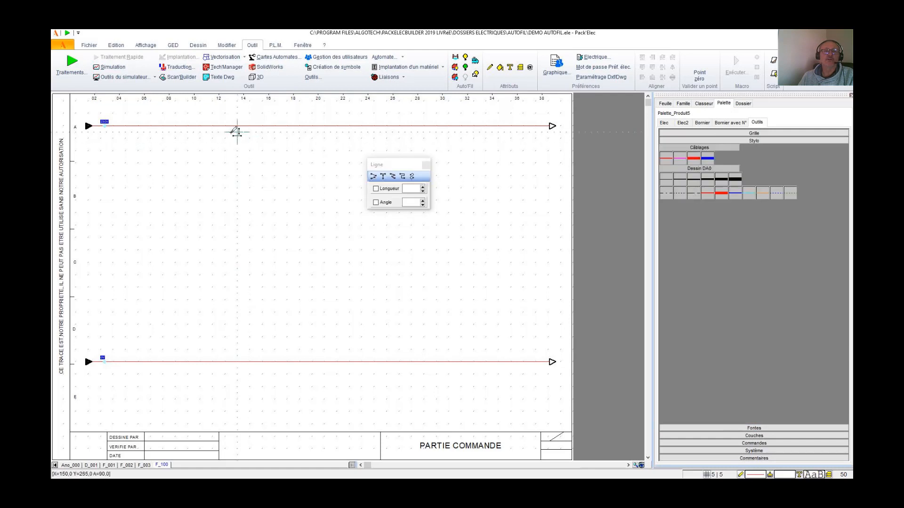
left_click(213, 126)
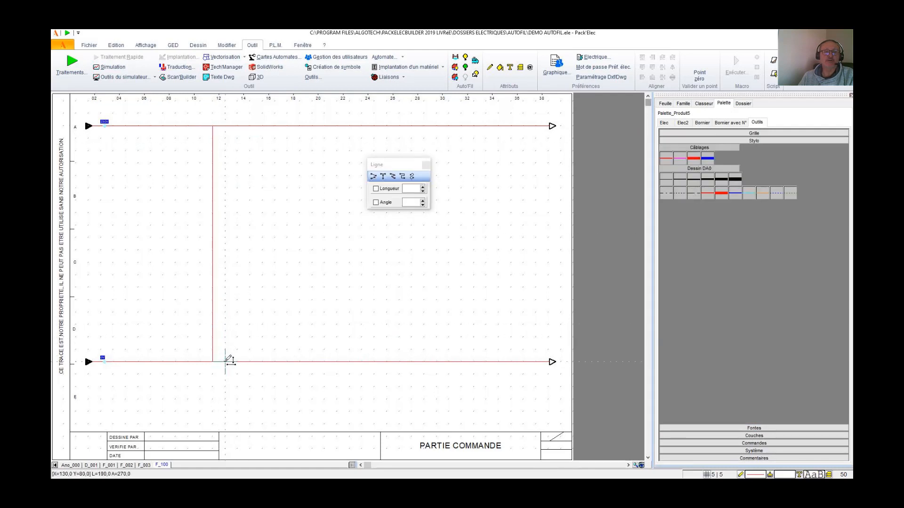
left_click(212, 362)
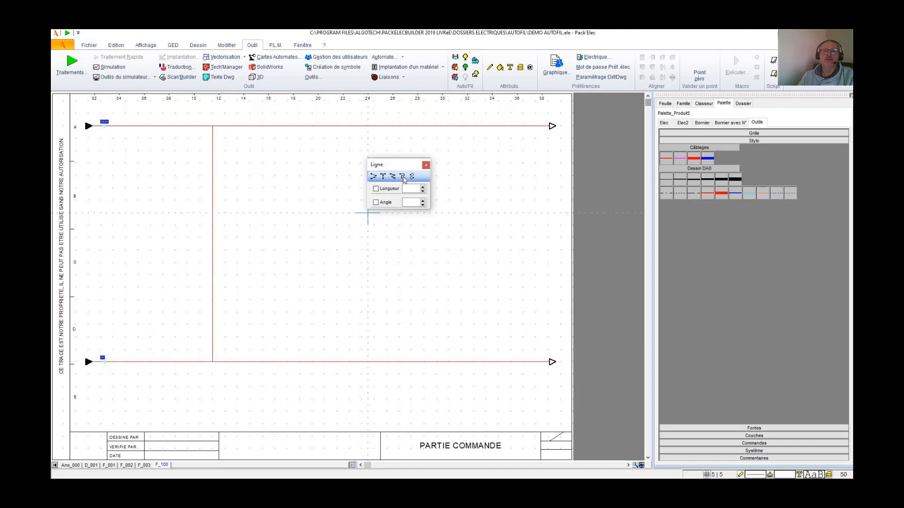
Draw a rectangular parallel wire branch about 30 wide and 30 high beside the lower part of the vertical wire
left_click(213, 293)
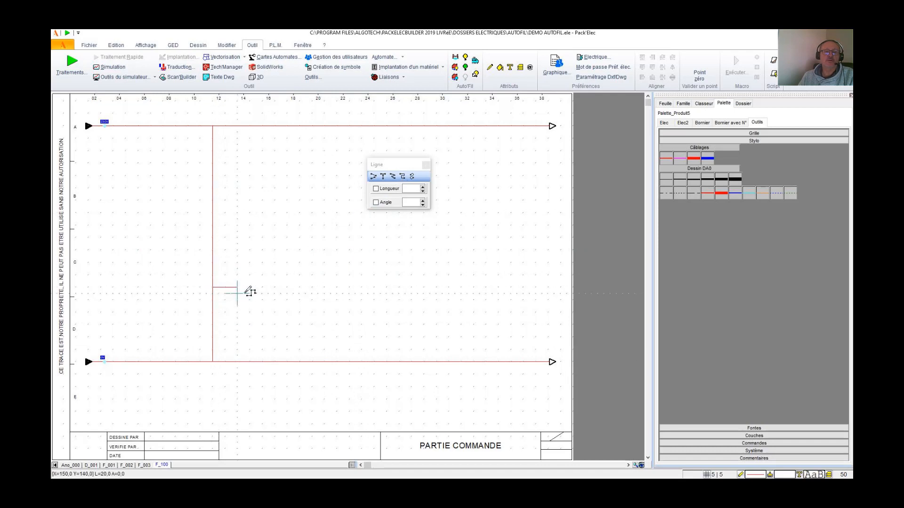
left_click(250, 293)
left_click(250, 331)
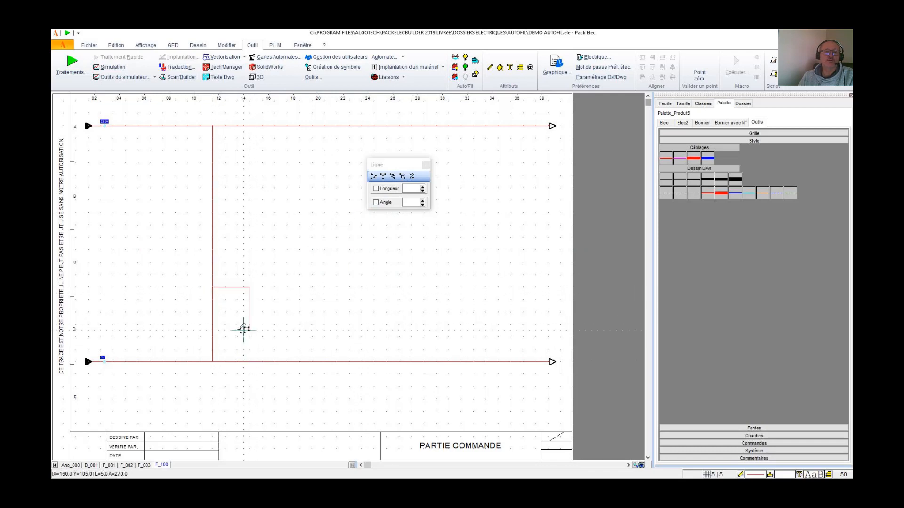
left_click(215, 330)
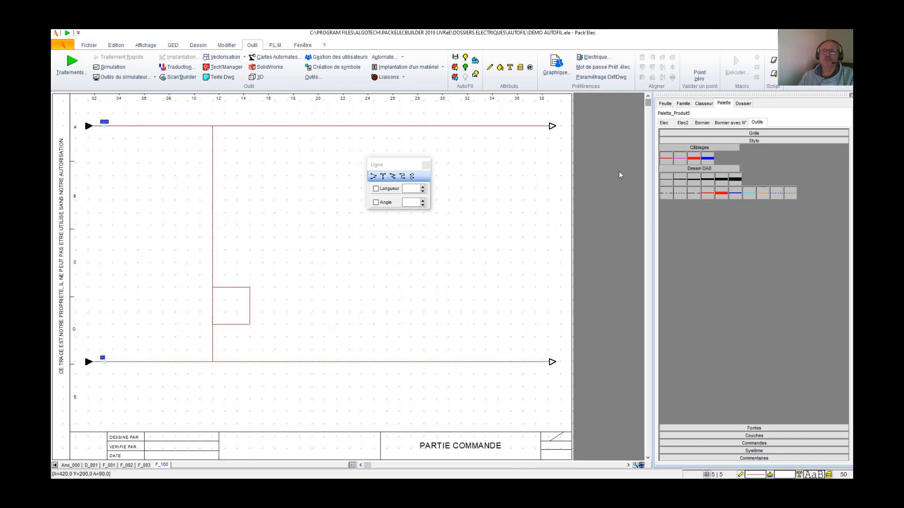
Insert a relay coil K named KM1 on the vertical wire between the parallel branch and the 0V line
left_click(665, 122)
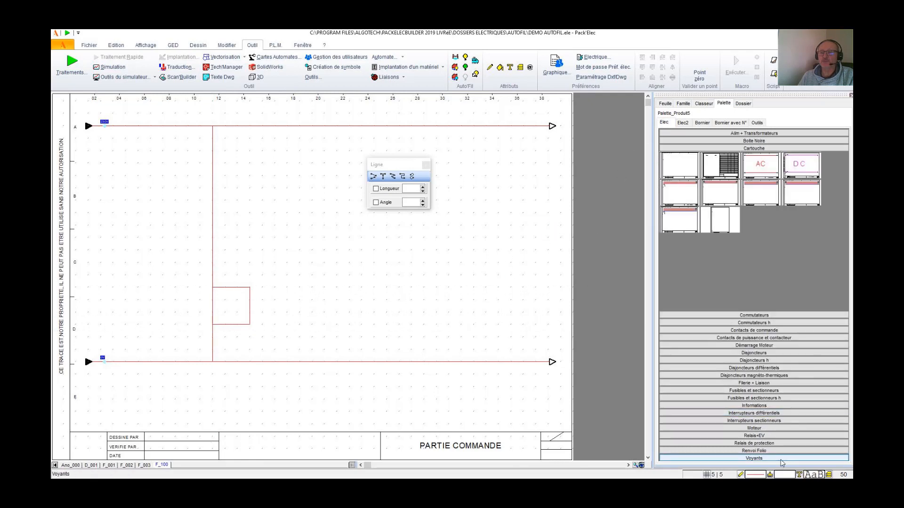
left_click(772, 444)
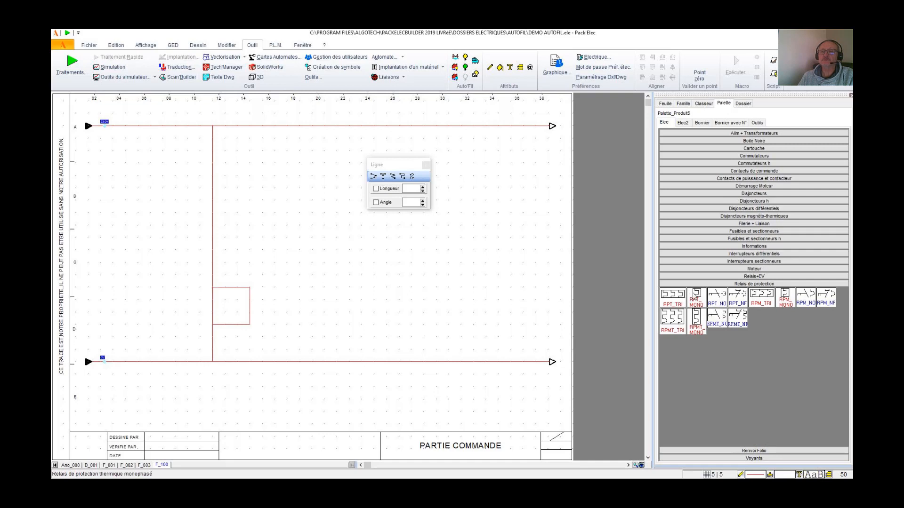
left_click(688, 277)
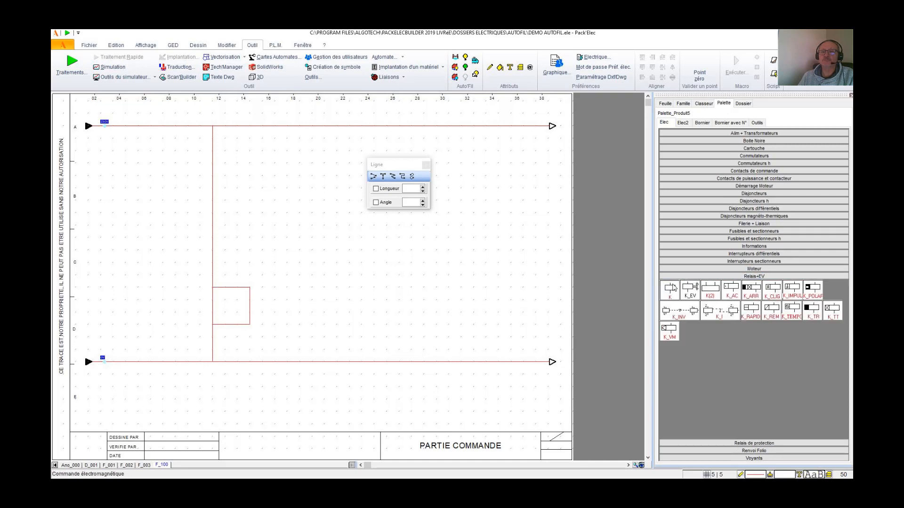
left_click(671, 289)
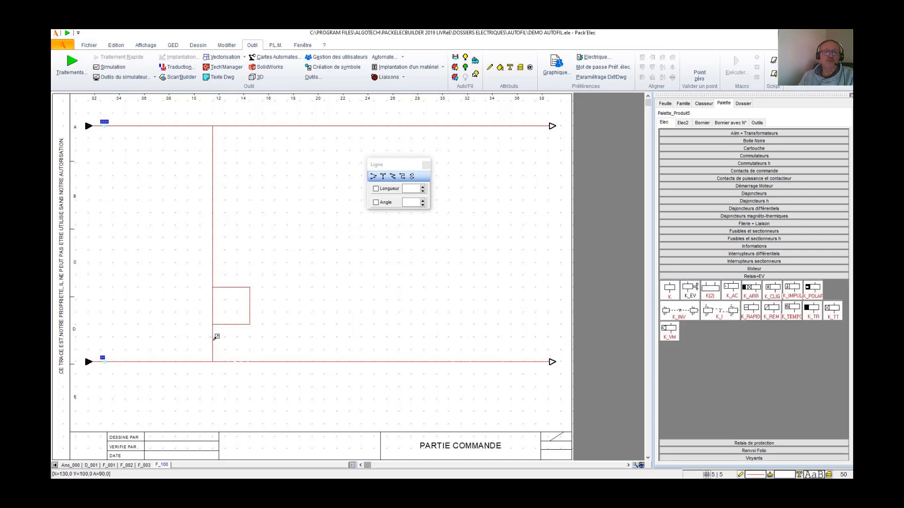
left_click(215, 337)
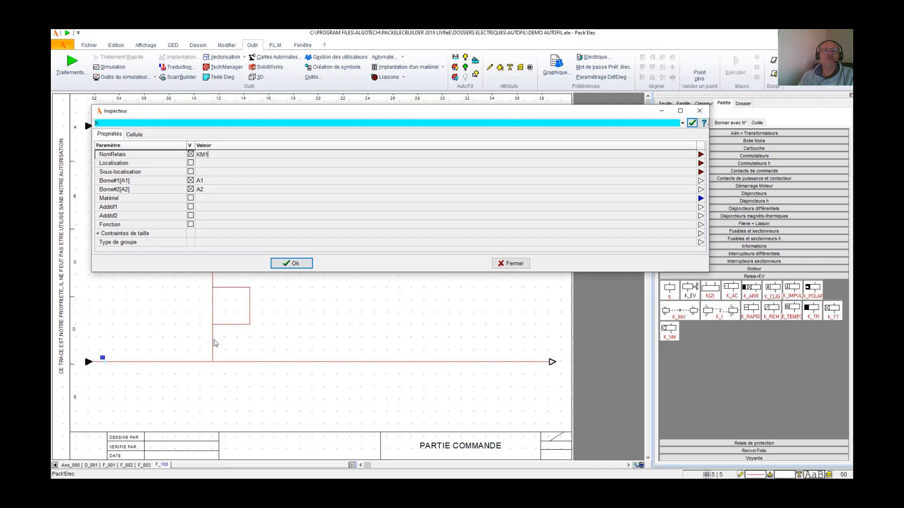
key("Return")
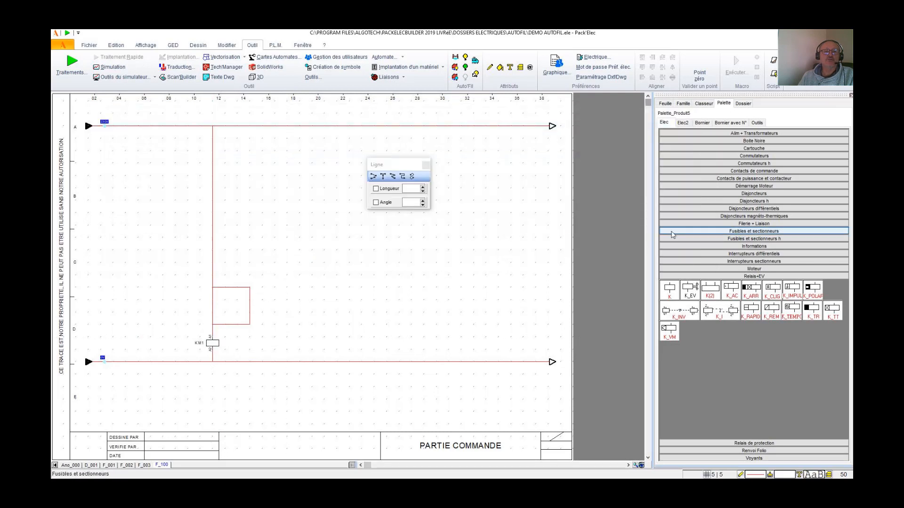
Insert a normally closed push button NF_BP named OFF on the vertical wire above the parallel branch
left_click(764, 157)
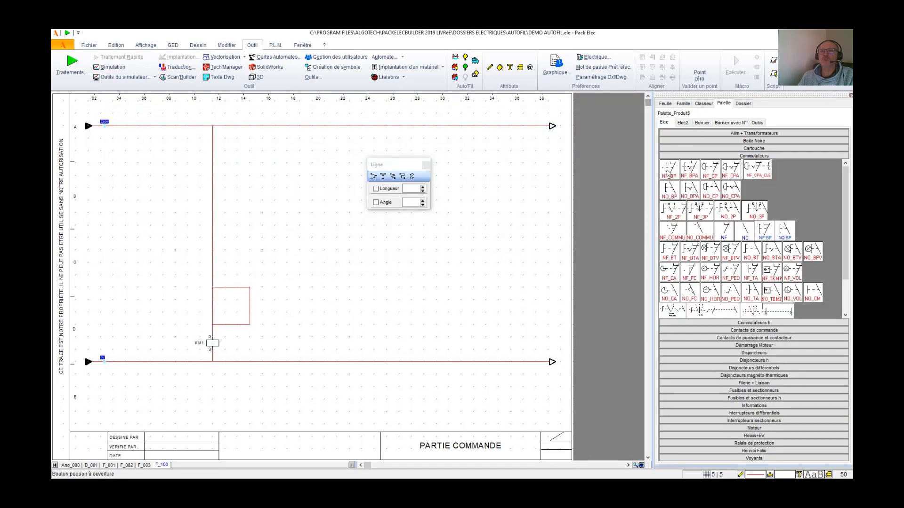
left_click(666, 175)
left_click(214, 244)
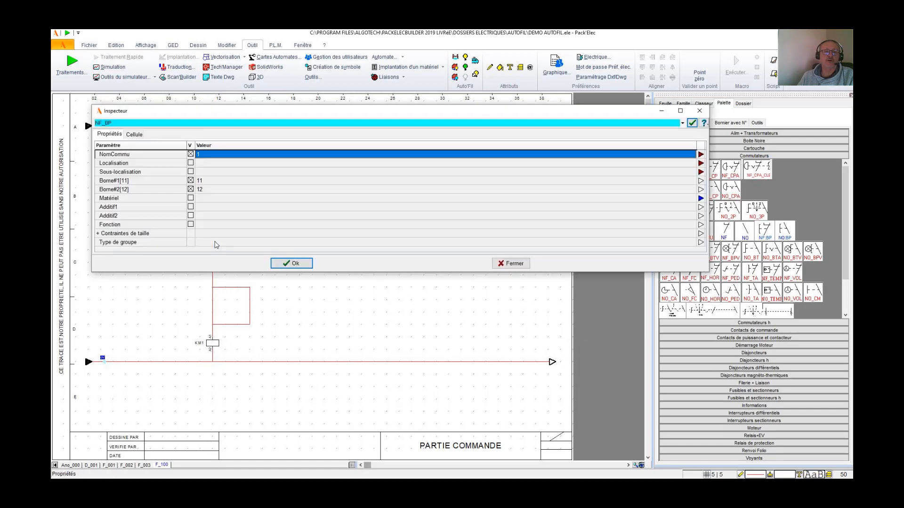
type("OFF")
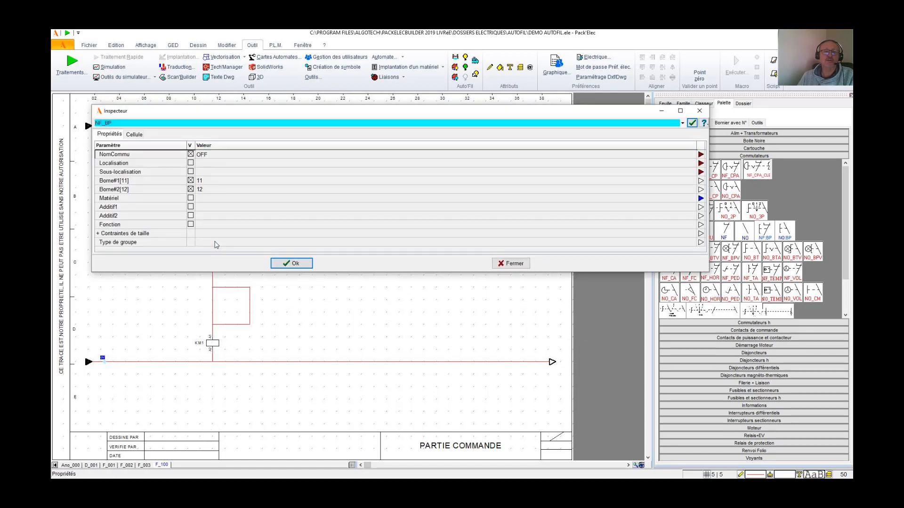
left_click(289, 263)
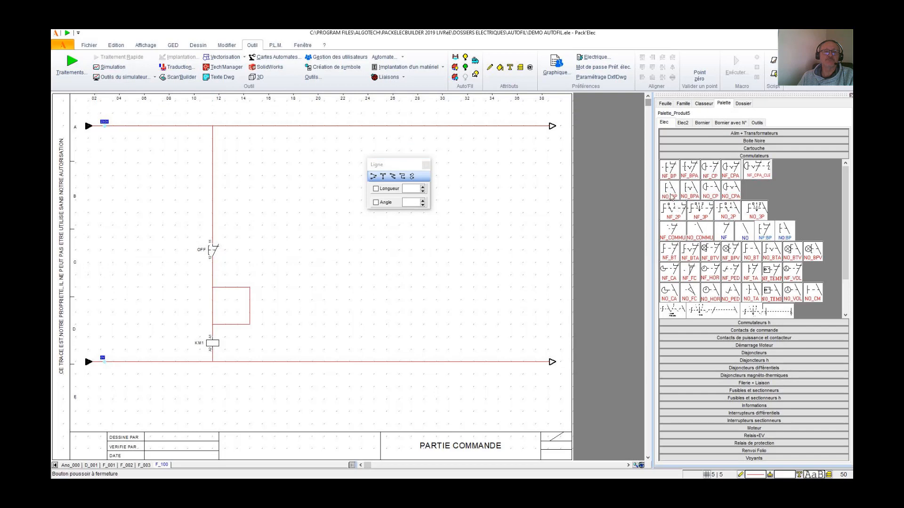
Insert a normally open push button NO_BP named ON on the vertical wire alongside the parallel branch
left_click(670, 196)
left_click(211, 306)
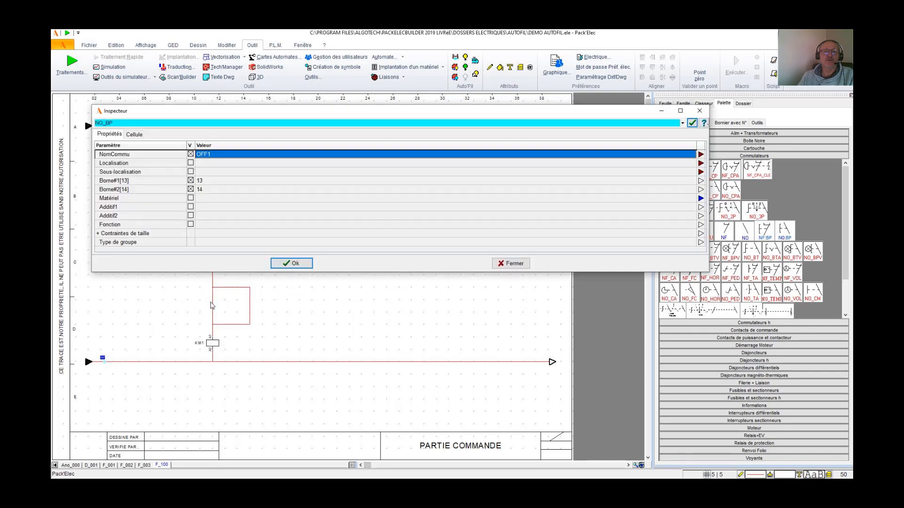
type("ON")
left_click(293, 263)
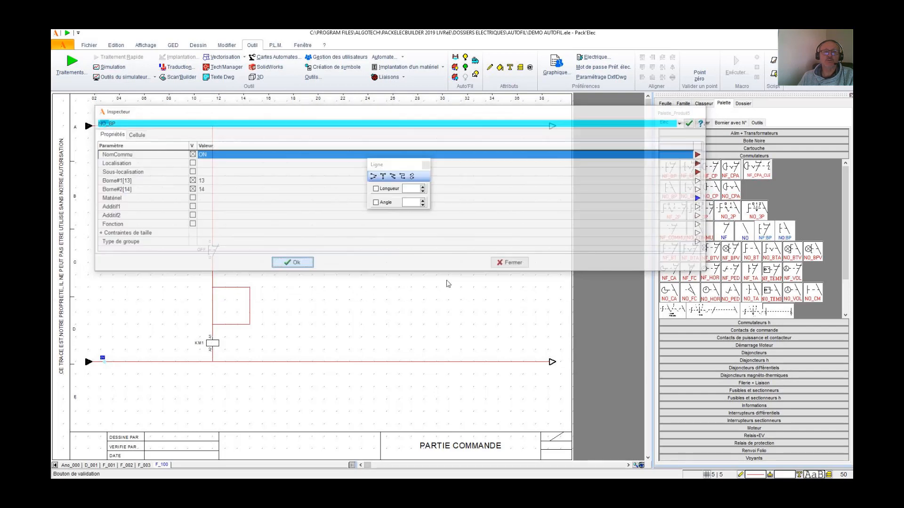
Insert a normally open contact NO named KM1 in the parallel branch next to the ON button
left_click(744, 237)
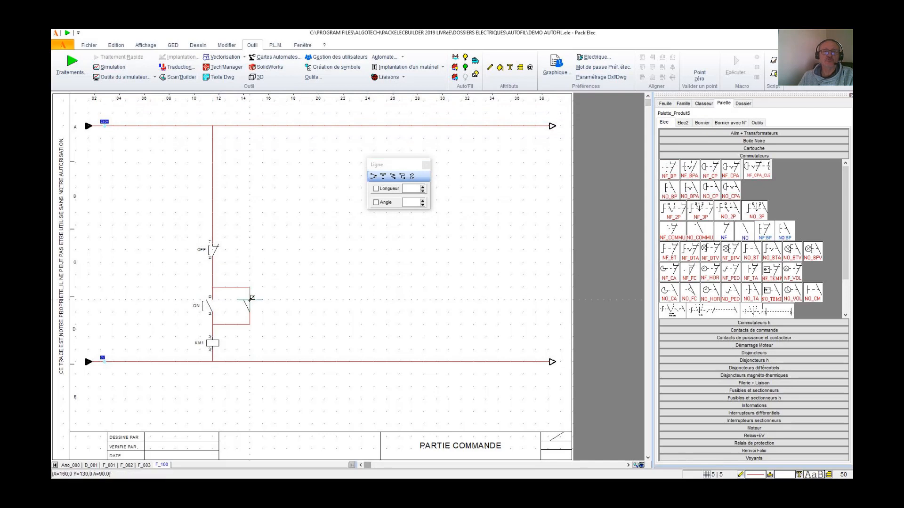
left_click(251, 298)
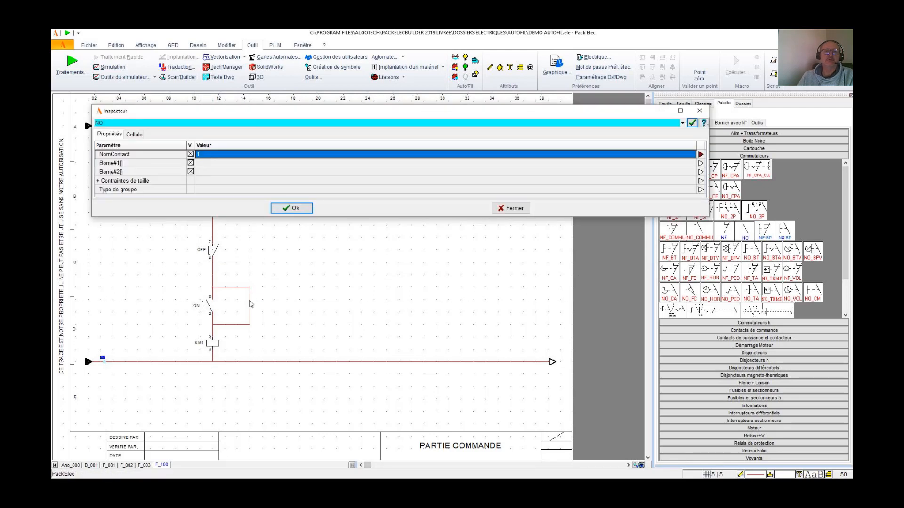
type("KM1")
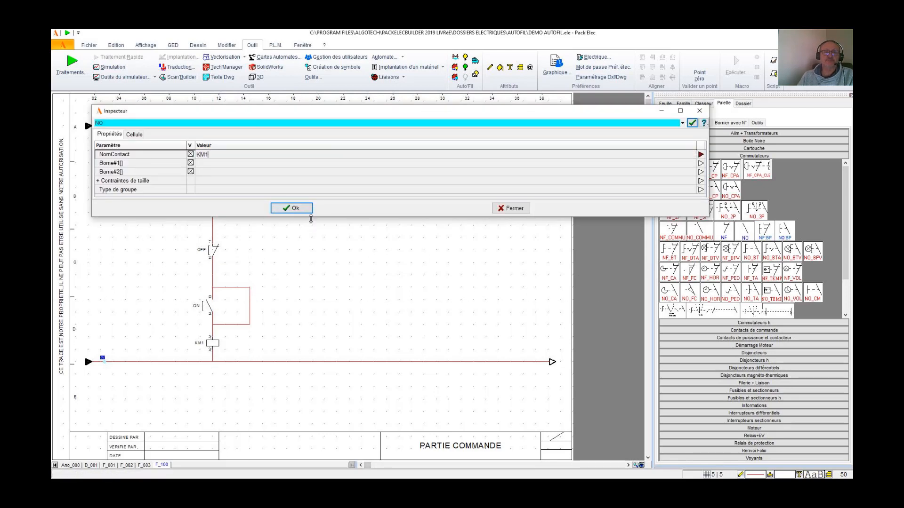
left_click(292, 207)
Process the dossier with Traitement Général, Traitement Filerie and Traitement Bornier enabled, and close the line drawing options
left_click(63, 70)
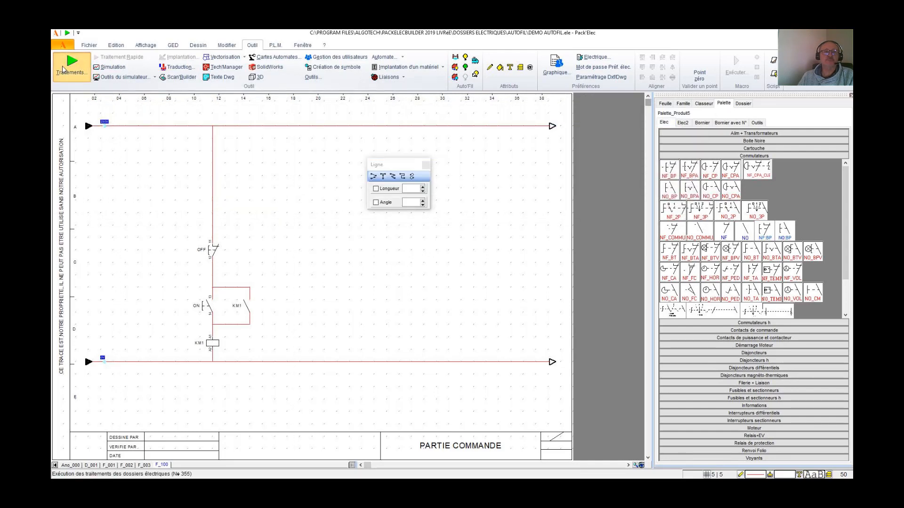
left_click(68, 88)
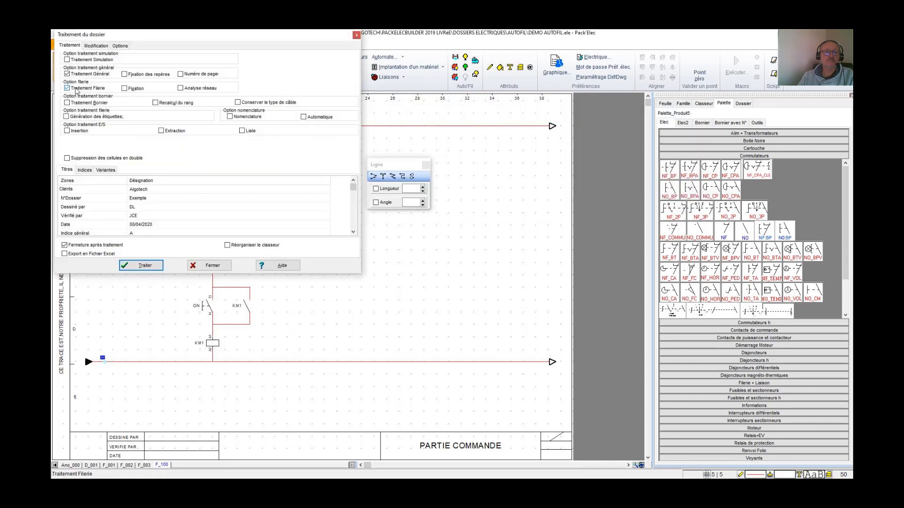
left_click(68, 103)
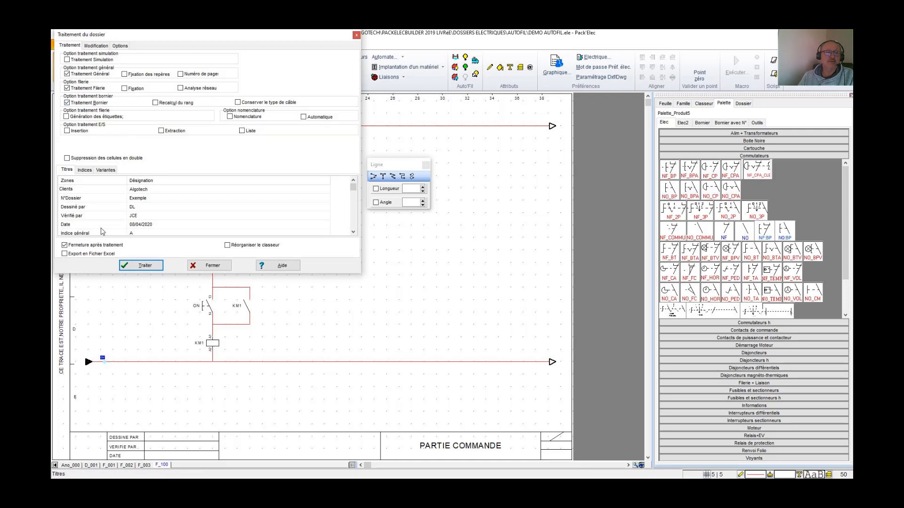
left_click(142, 266)
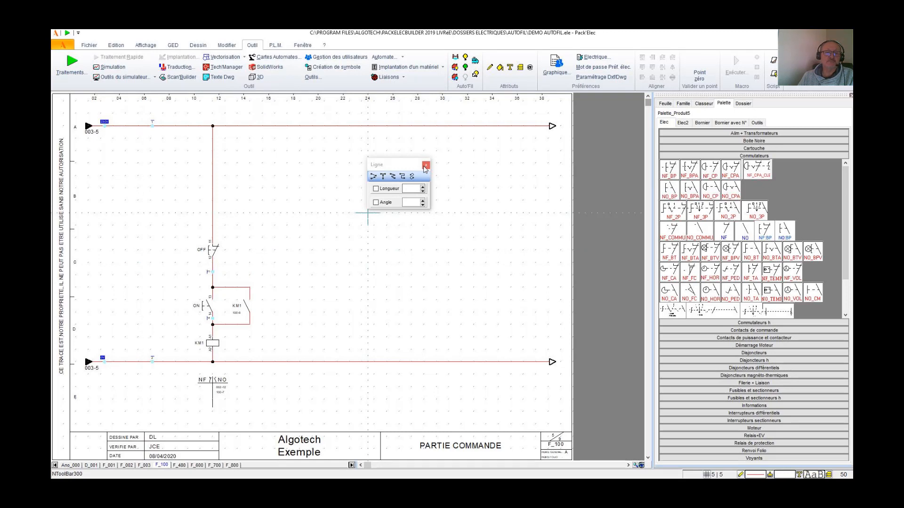
left_click(426, 166)
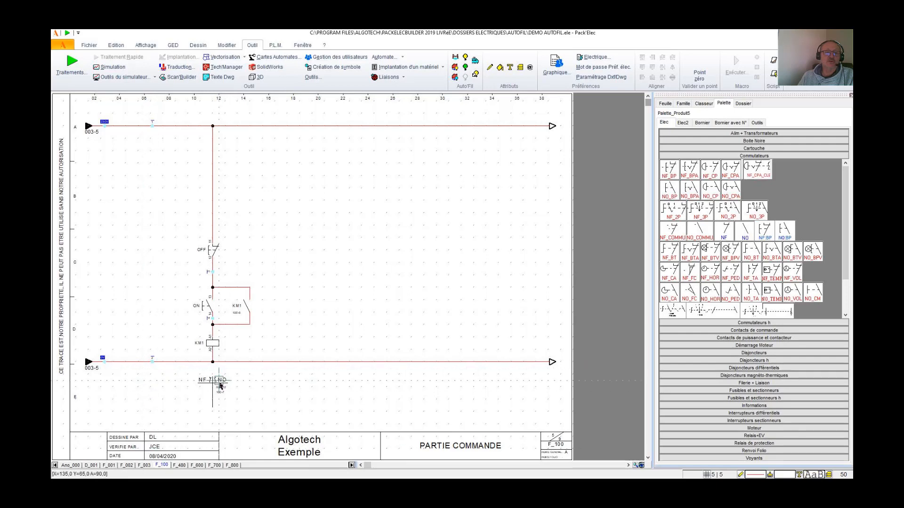
Follow the cross-references 100-7 and 002-12 in the contact table under the KM1 coil to their contacts
scroll(226, 391, "up", 2)
scroll(331, 359, "up", 2)
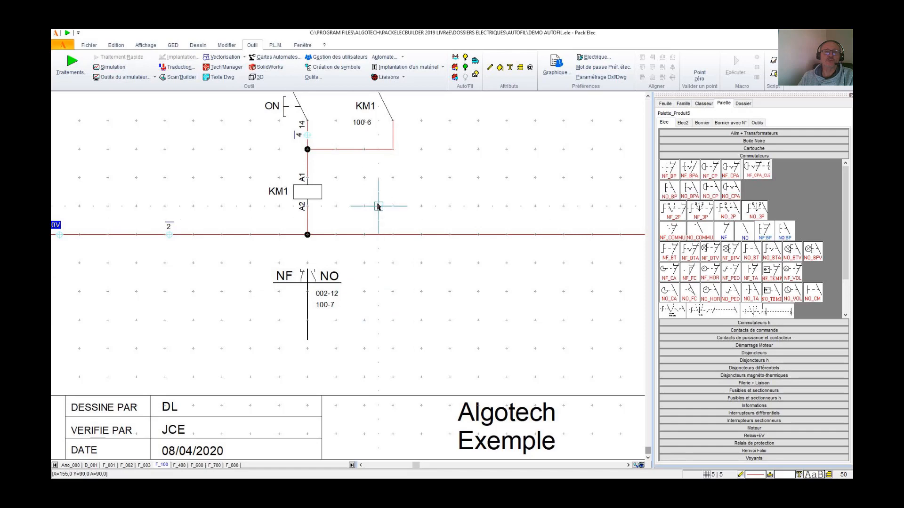
left_click(332, 307)
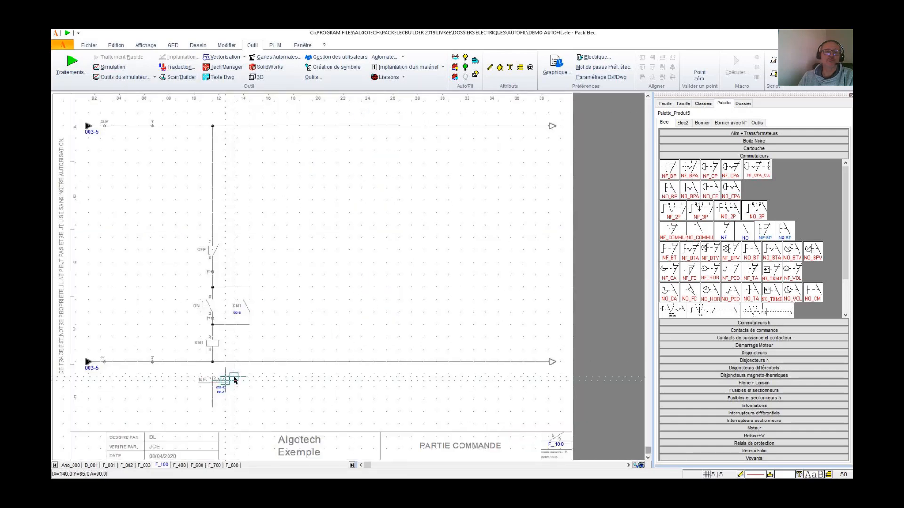
scroll(234, 379, "up", 4)
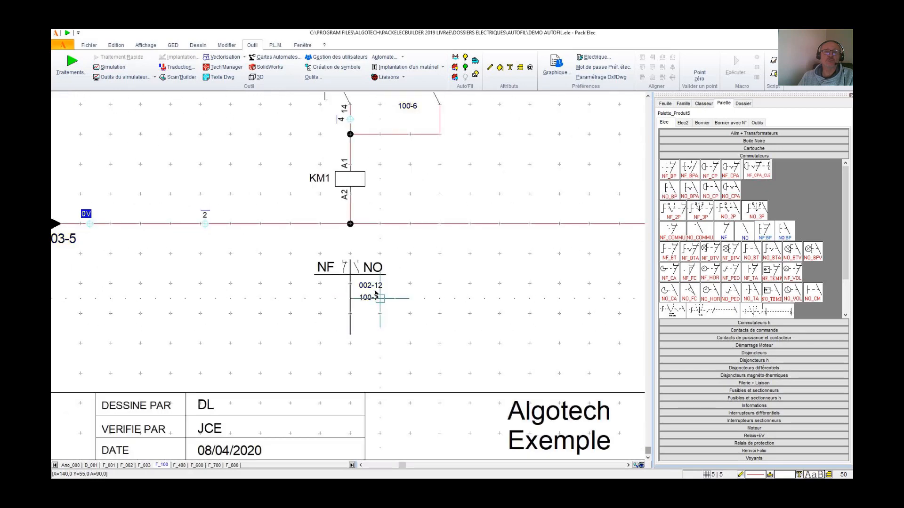
left_click(369, 286)
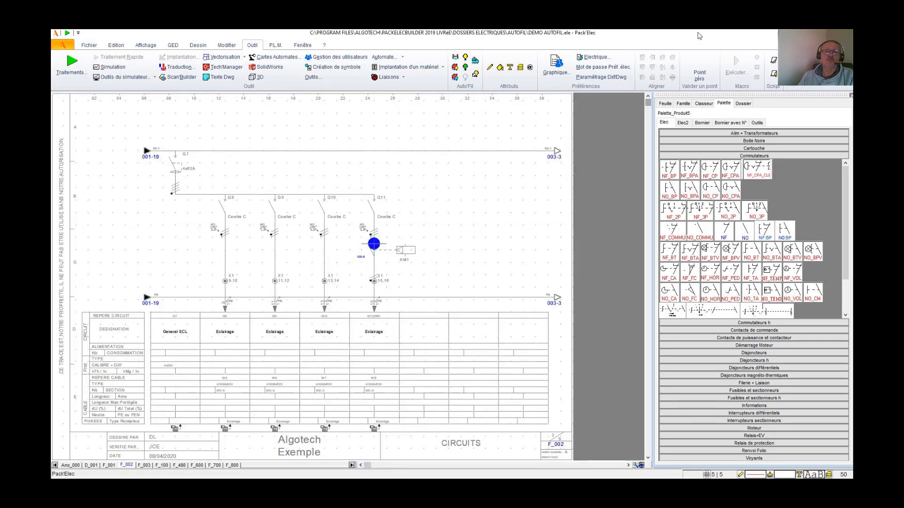
Open sheet F_003 and follow the 100-1 cross-reference of the transformer's 0V output
scroll(375, 278, "up", 3)
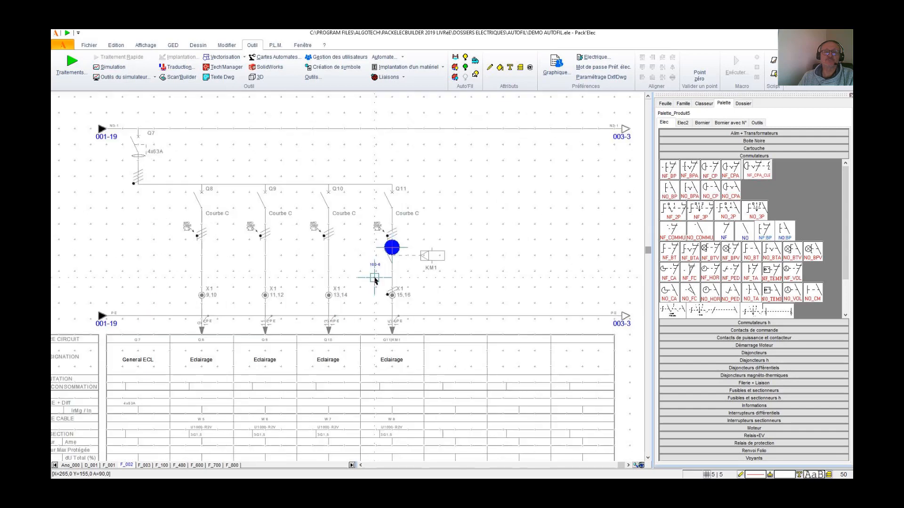
left_click(149, 466)
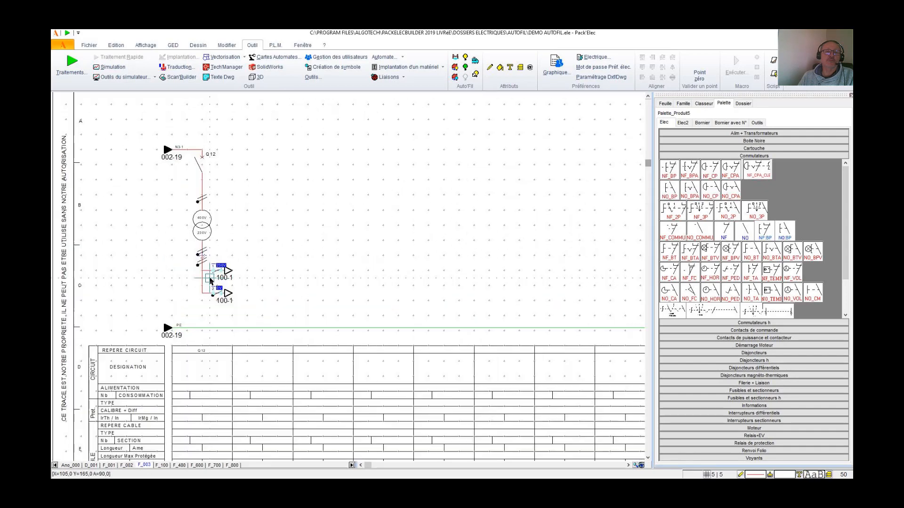
scroll(210, 281, "up", 2)
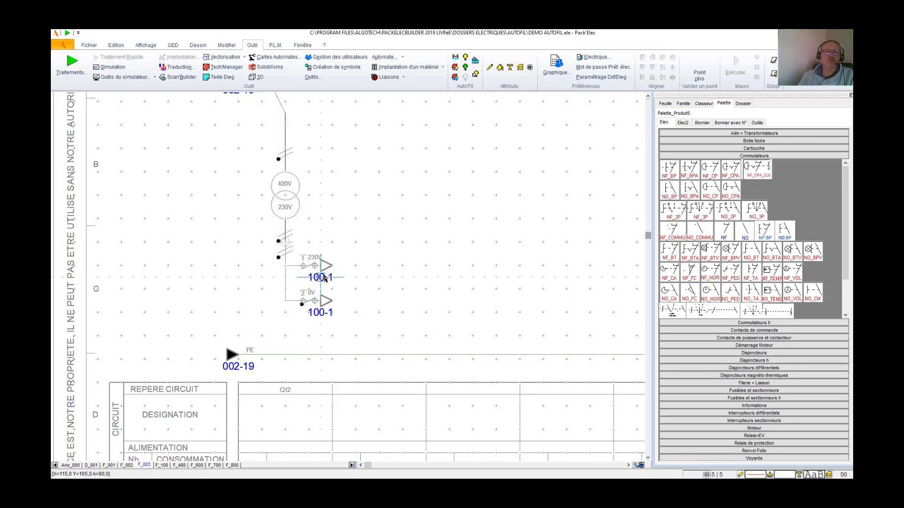
double_click(332, 315)
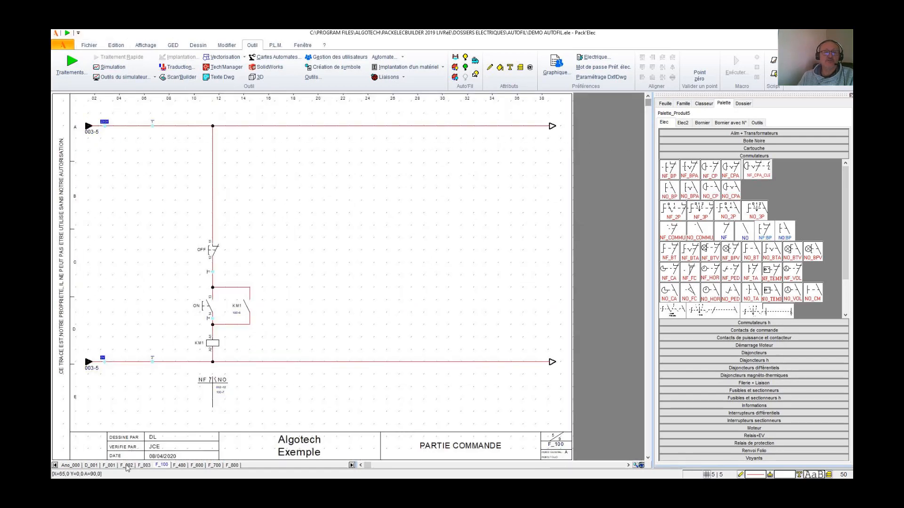
Open sheet F_001 and examine the X1 terminals and cable data of the PC Bureau circuits
left_click(112, 465)
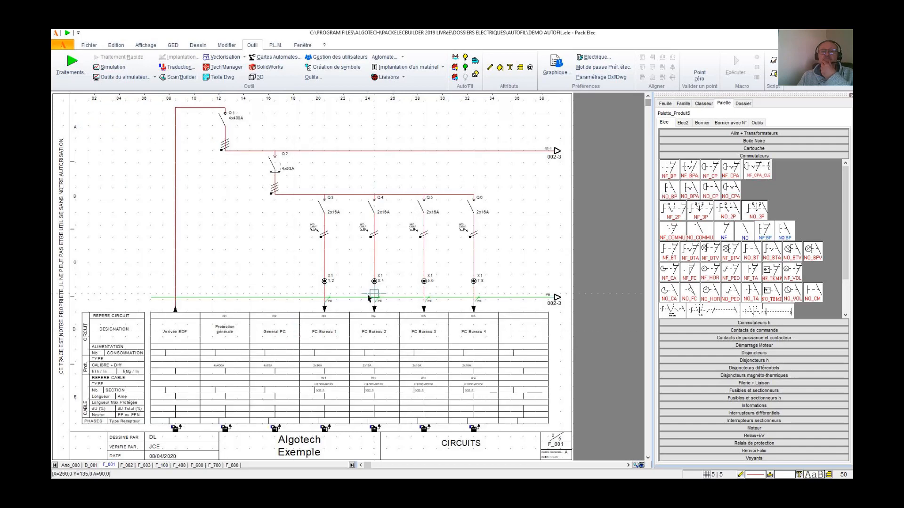
scroll(349, 278, "up", 2)
scroll(349, 279, "up", 2)
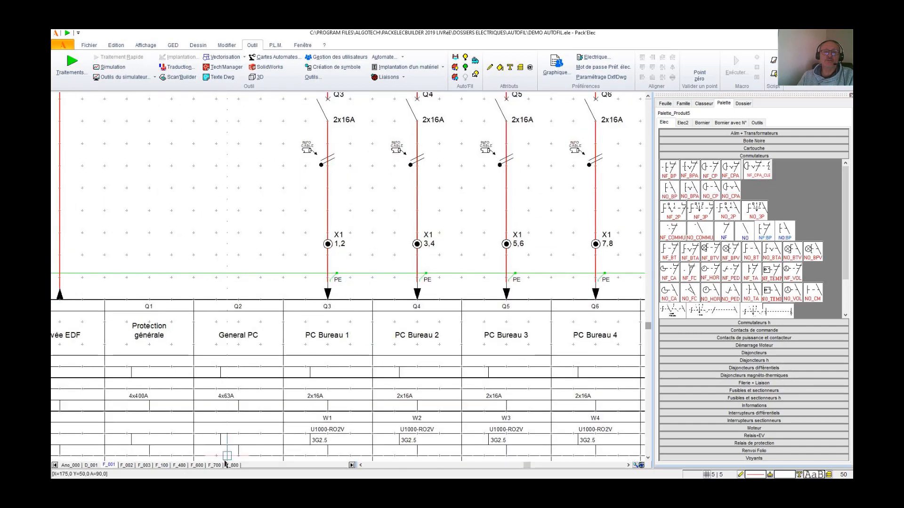
Review terminal sheet F_600 and cable book F_700, and follow the first X1 terminal's cross-reference to its circuit
left_click(200, 466)
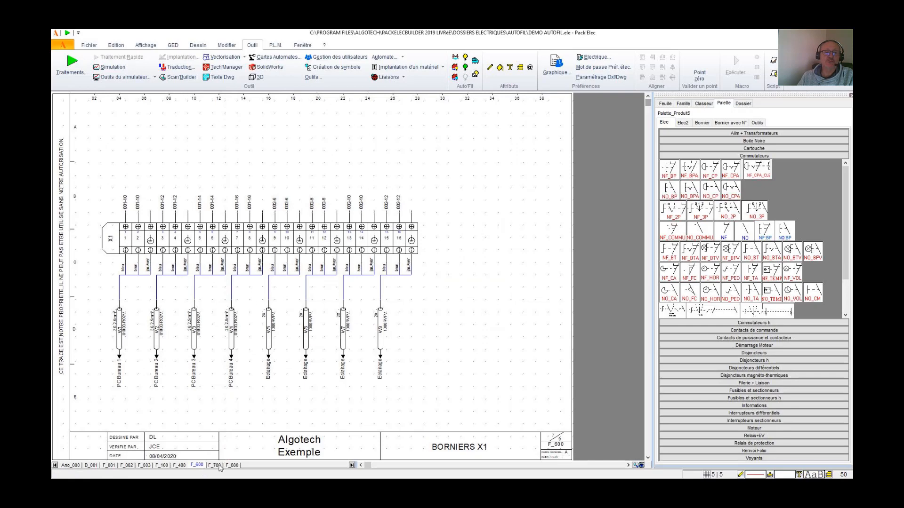
left_click(216, 465)
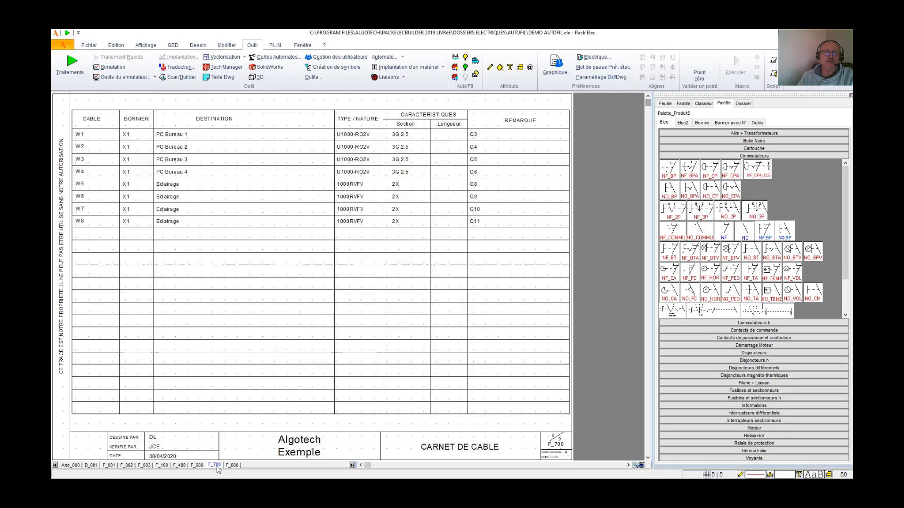
left_click(200, 466)
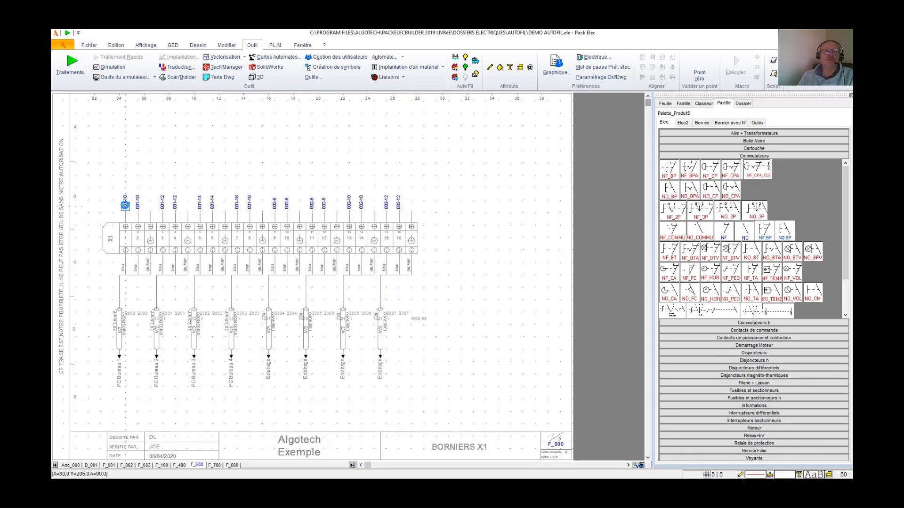
double_click(125, 207)
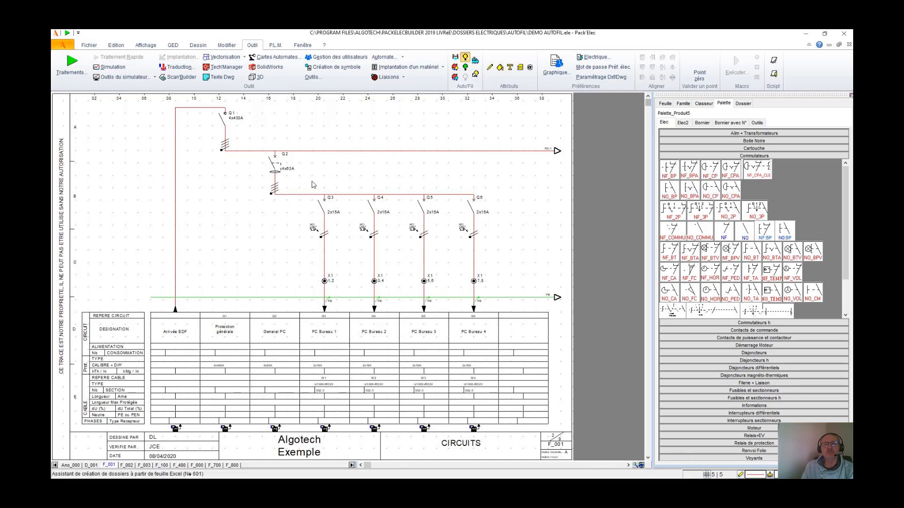
Regenerate the dossier from the AutoFil grid in Multifilaire mode and look through circuit sheets F_001 to F_004
left_click(465, 57)
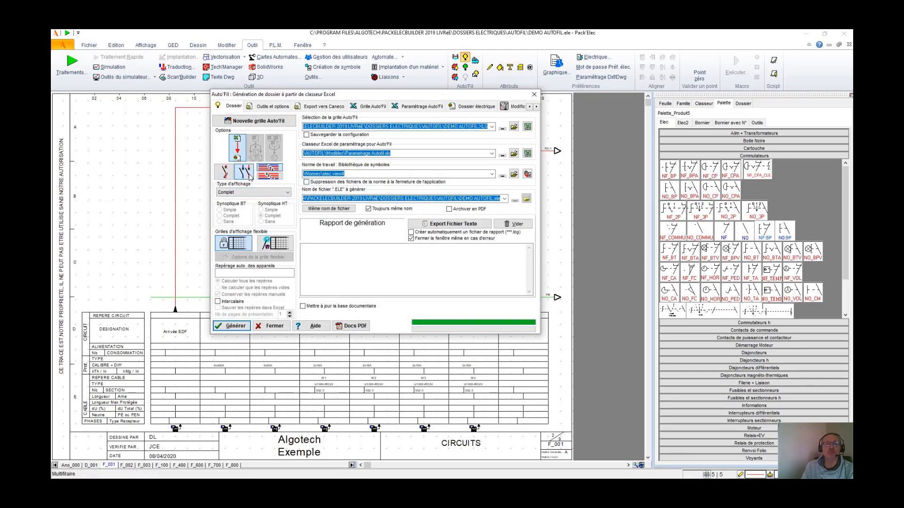
left_click(235, 326)
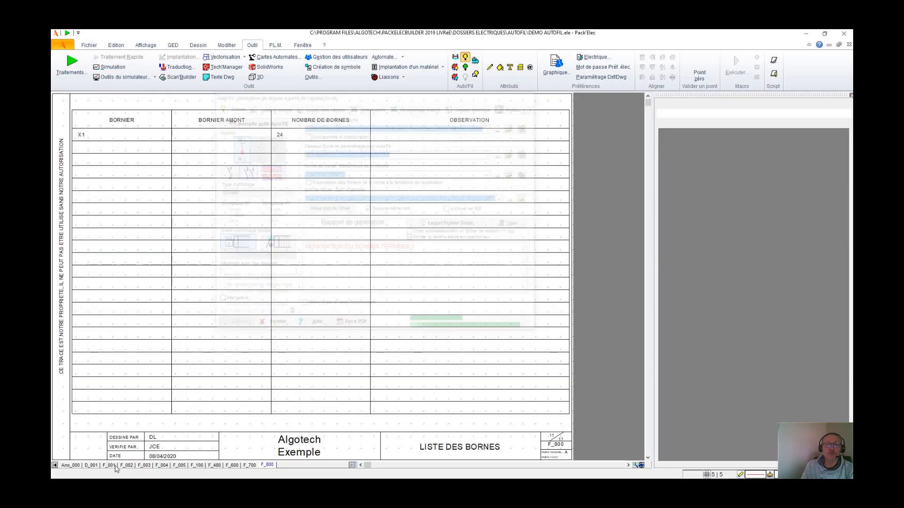
left_click(113, 466)
left_click(126, 466)
left_click(144, 465)
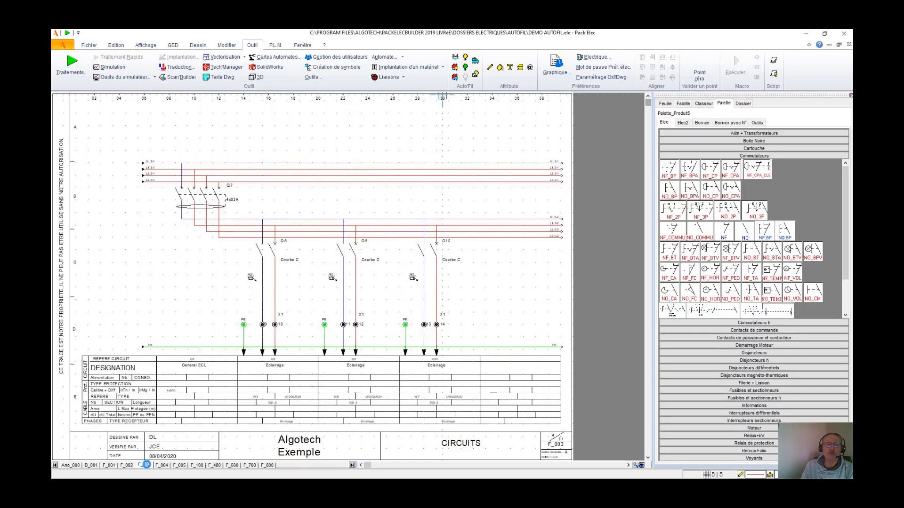
left_click(162, 465)
left_click(109, 466)
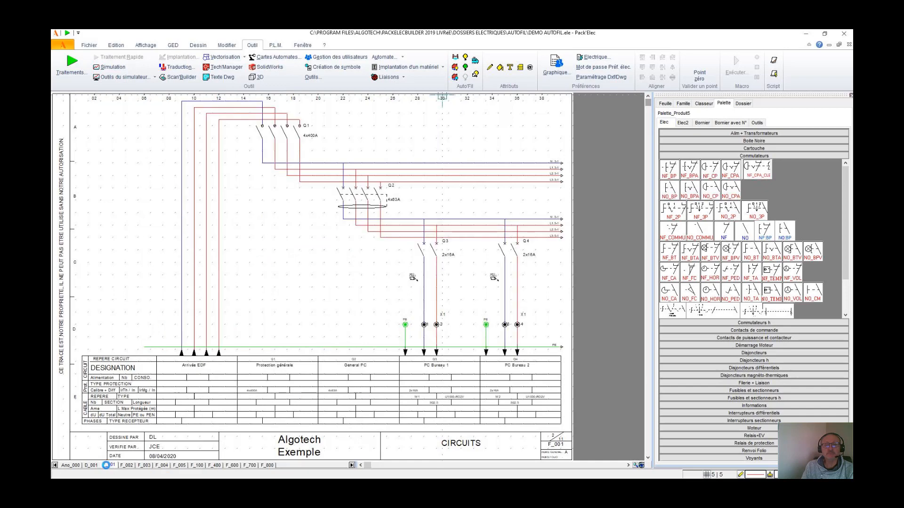
Regenerate the dossier in Unifilaire mode with display type Simple and look through circuit sheets F_001 to F_004
left_click(466, 58)
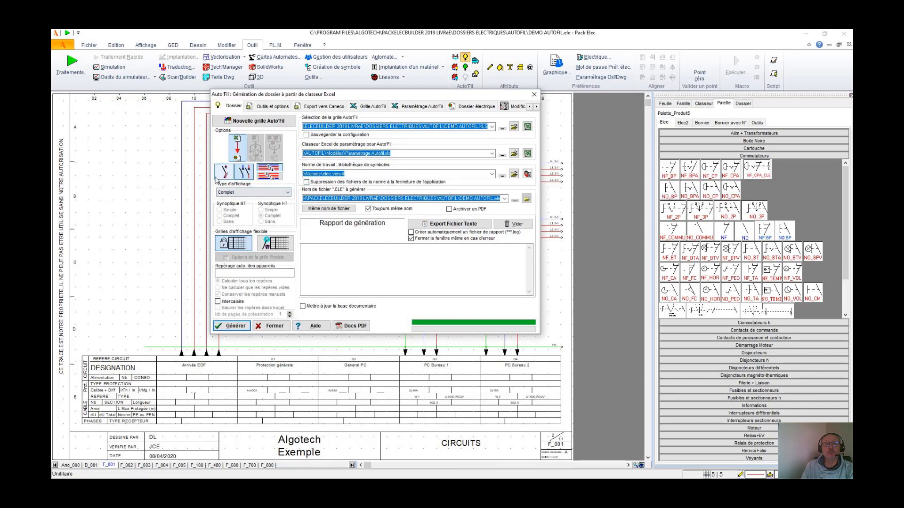
left_click(251, 193)
left_click(250, 207)
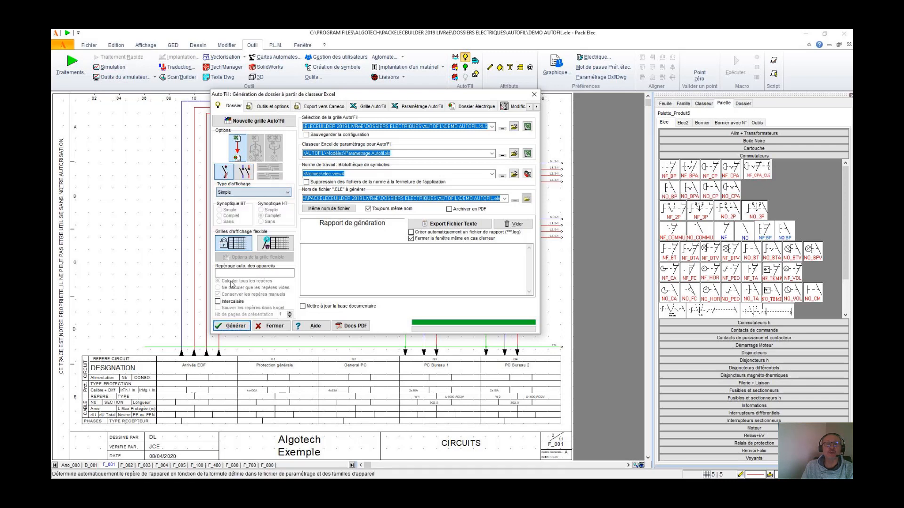
left_click(236, 326)
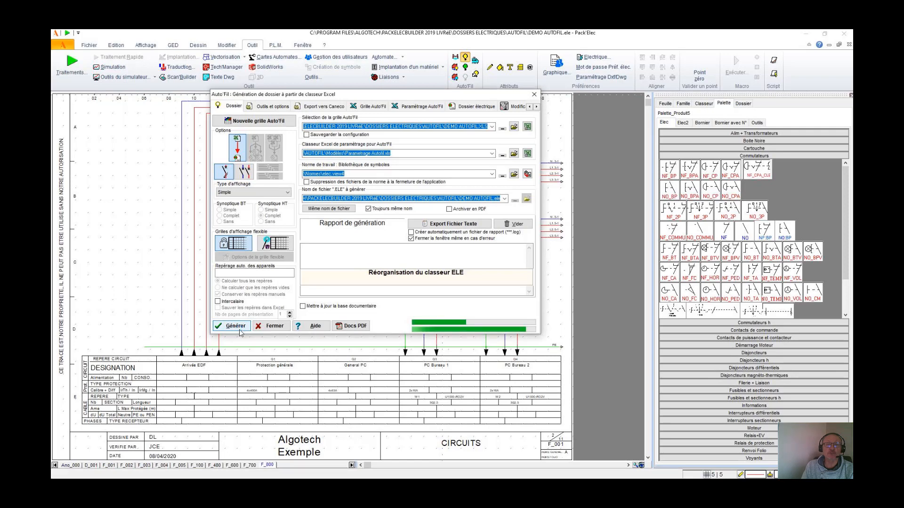
left_click(109, 465)
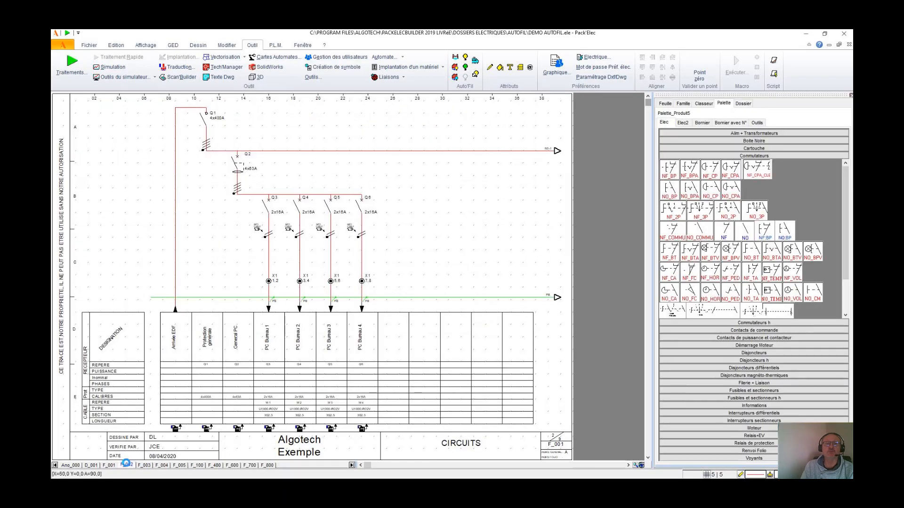
left_click(126, 465)
left_click(144, 465)
left_click(161, 465)
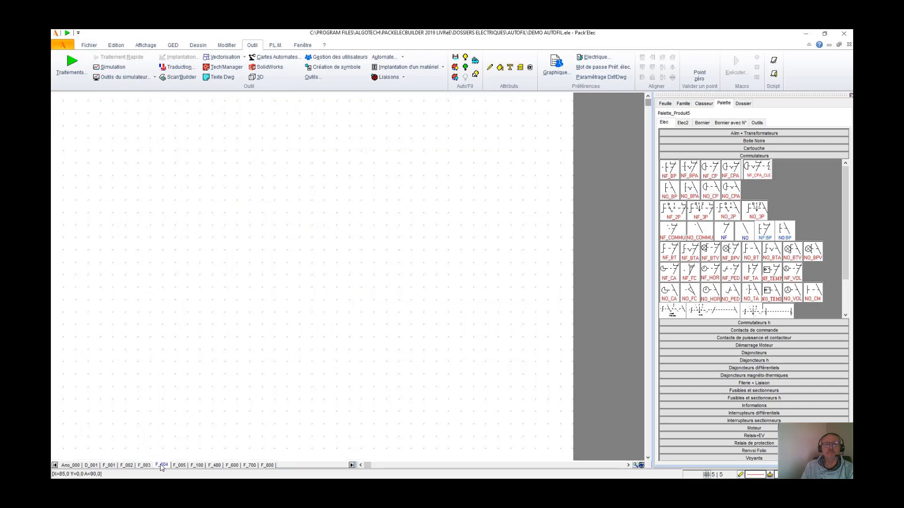
left_click(108, 465)
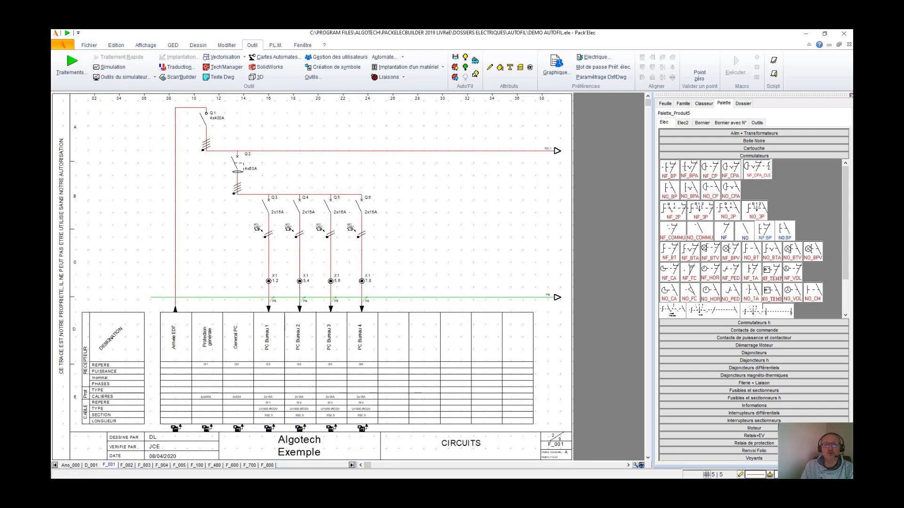
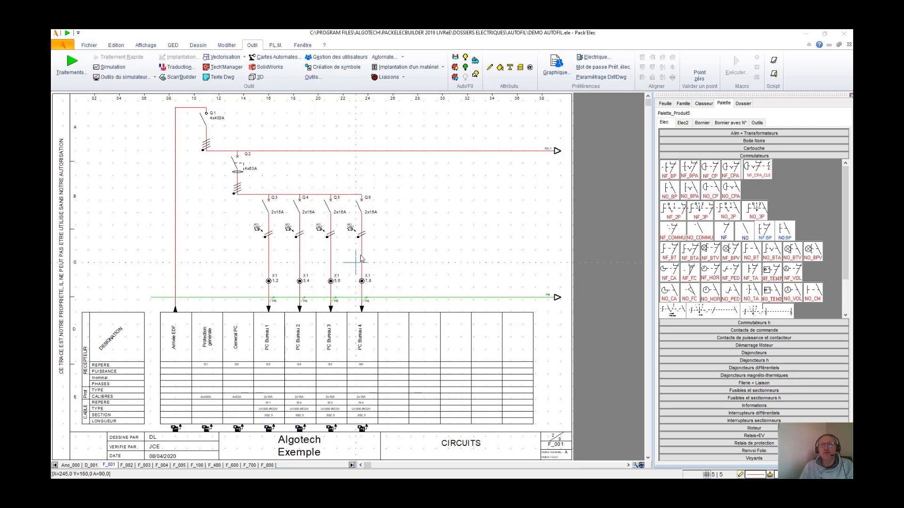
Set the AutoFil generation display type to Complet and open the AutoFil grid Demo Autofil.xls in Excel
left_click(466, 59)
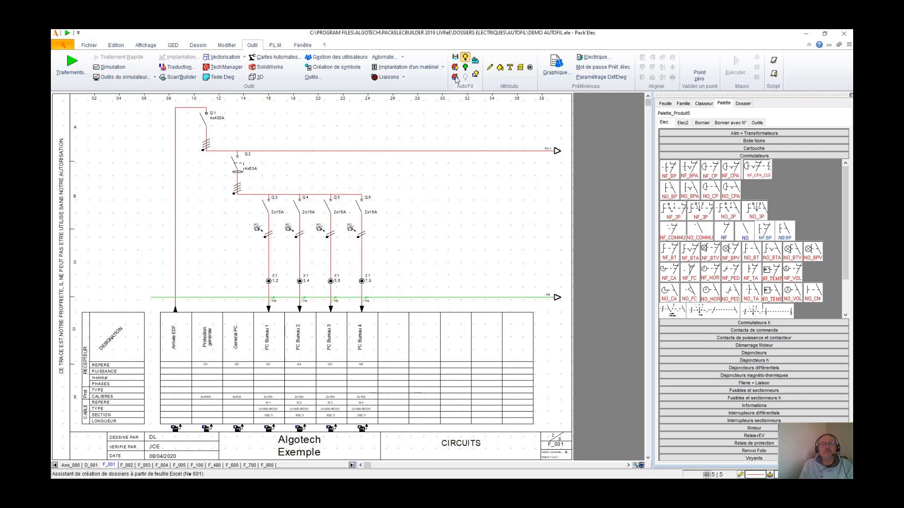
left_click(282, 193)
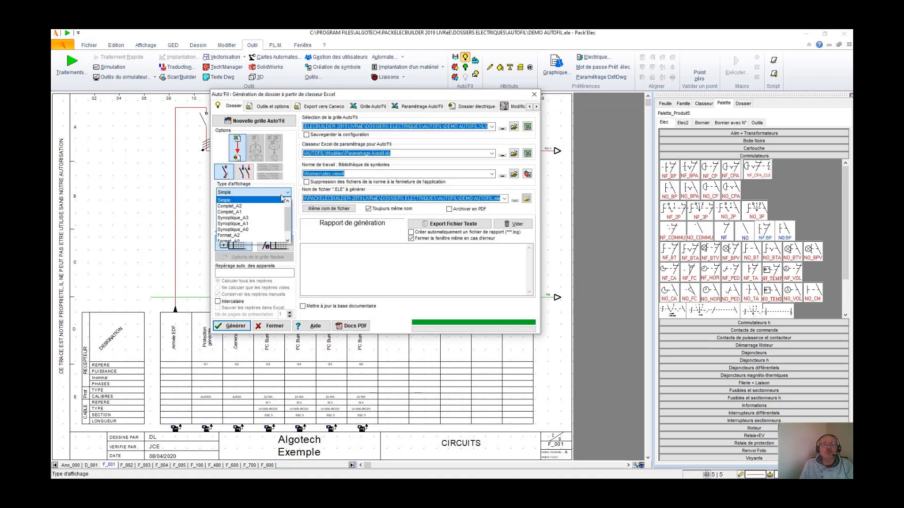
left_click(251, 203)
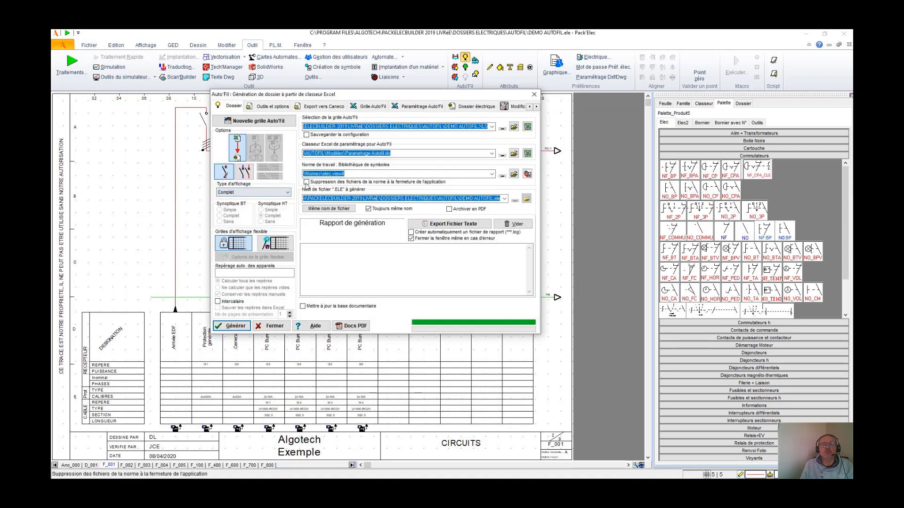
left_click(528, 127)
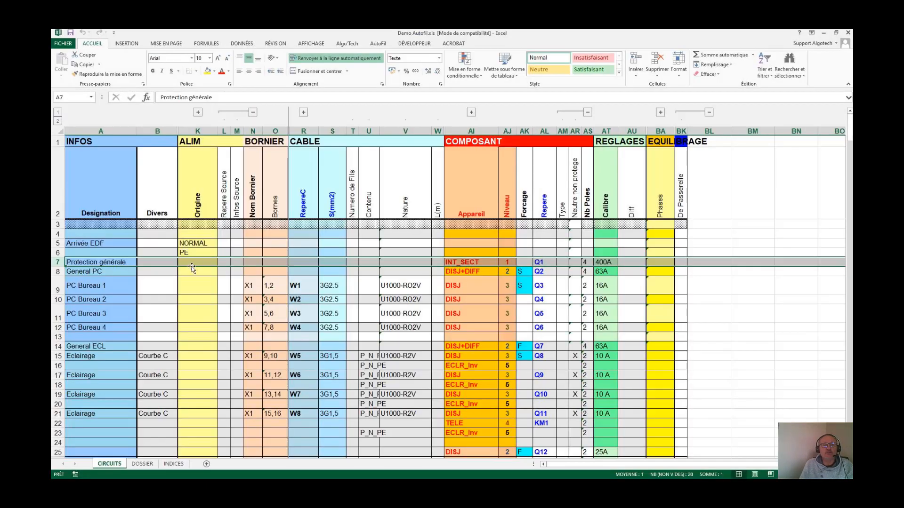
Insert a row above Protection générale and set its Origine to S
left_click(191, 265)
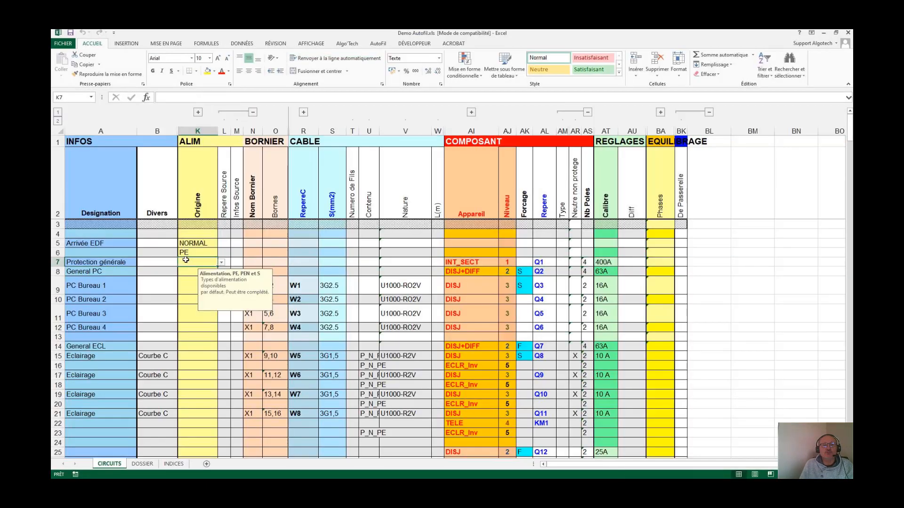
left_click(376, 43)
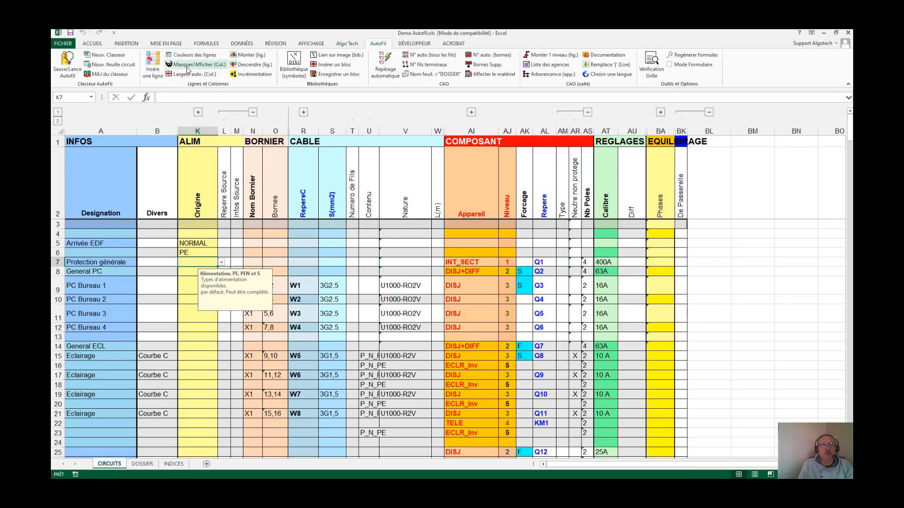
left_click(153, 66)
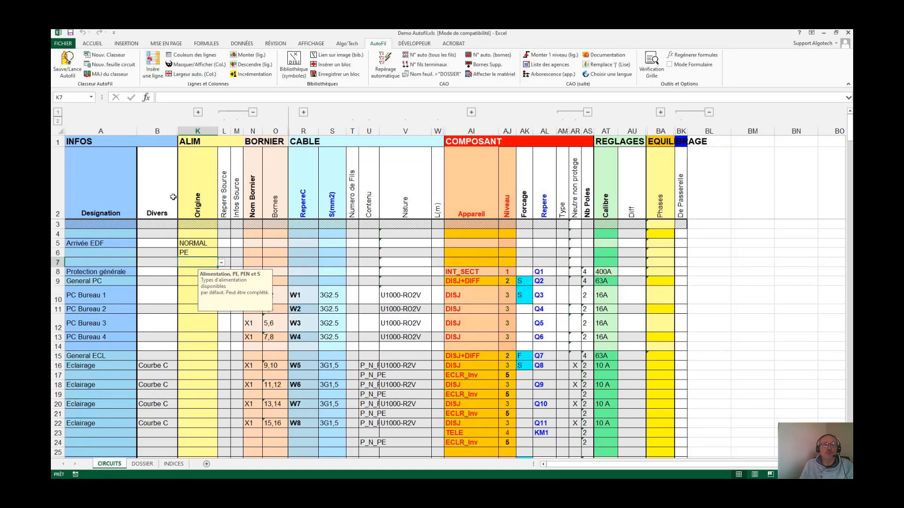
left_click(220, 263)
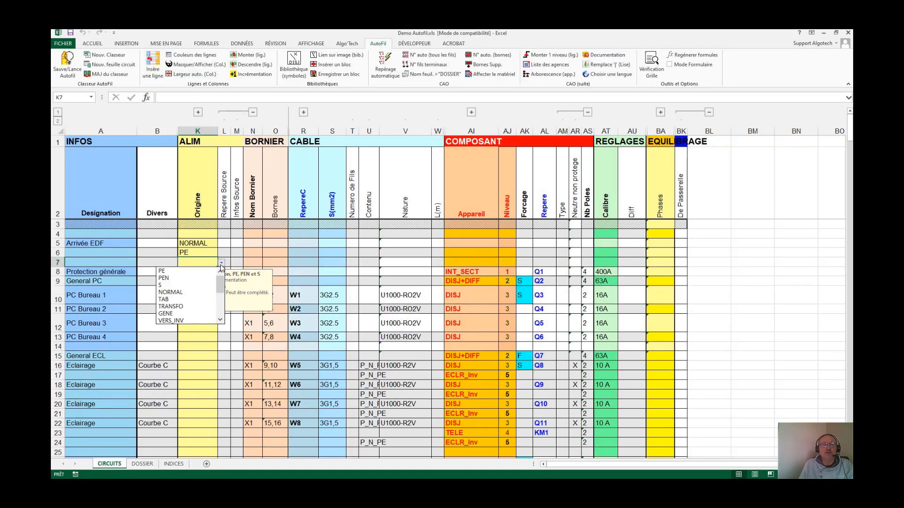
left_click(194, 282)
Insert two rows above General PC and set Appareil DISJ with Niveau 2 in the first one
left_click(466, 283)
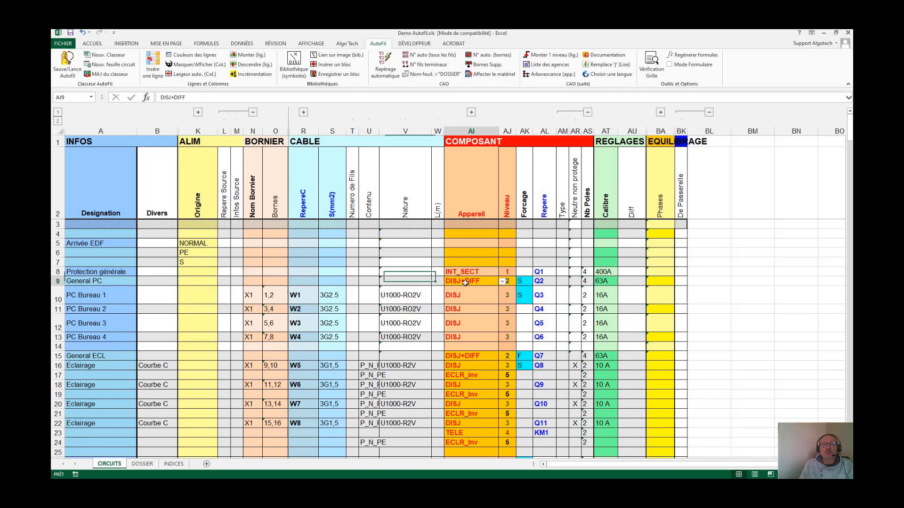
left_click(152, 64)
left_click(151, 63)
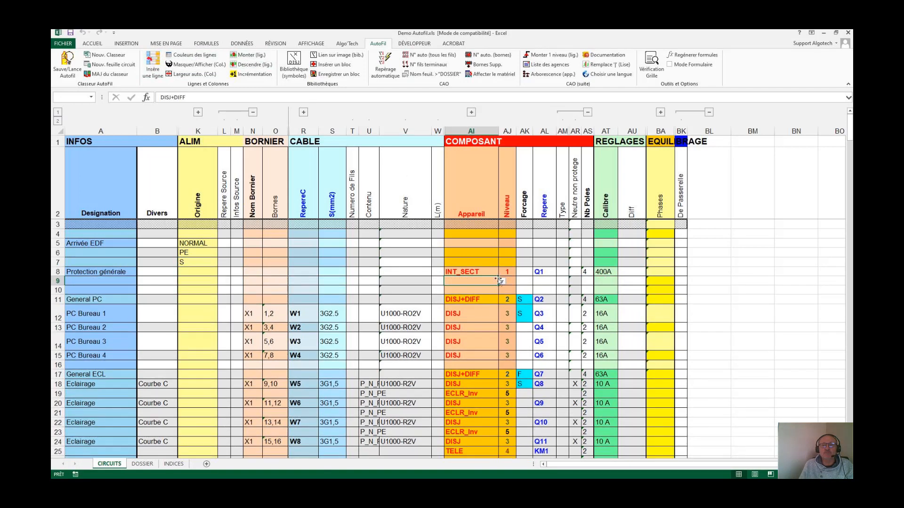
left_click(502, 282)
left_click(453, 296)
left_click(514, 279)
type("2")
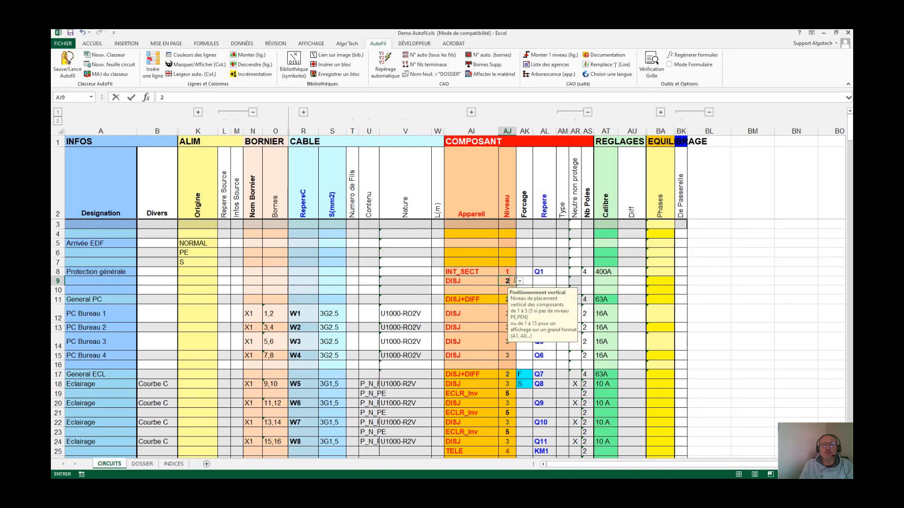
Give the new DISJ row the Repere Q BAES and set Nb Poles to 2
left_click(542, 281)
type("Q BAE")
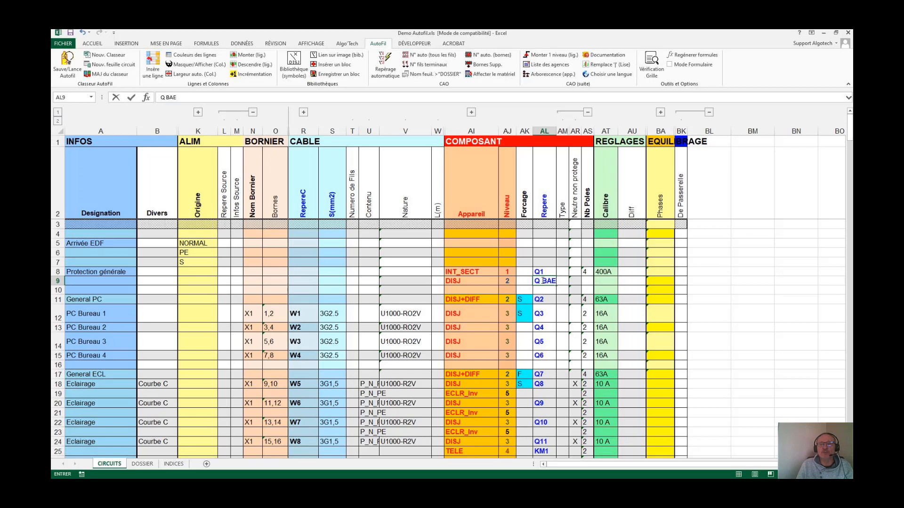
type("S")
left_click(587, 281)
type("2")
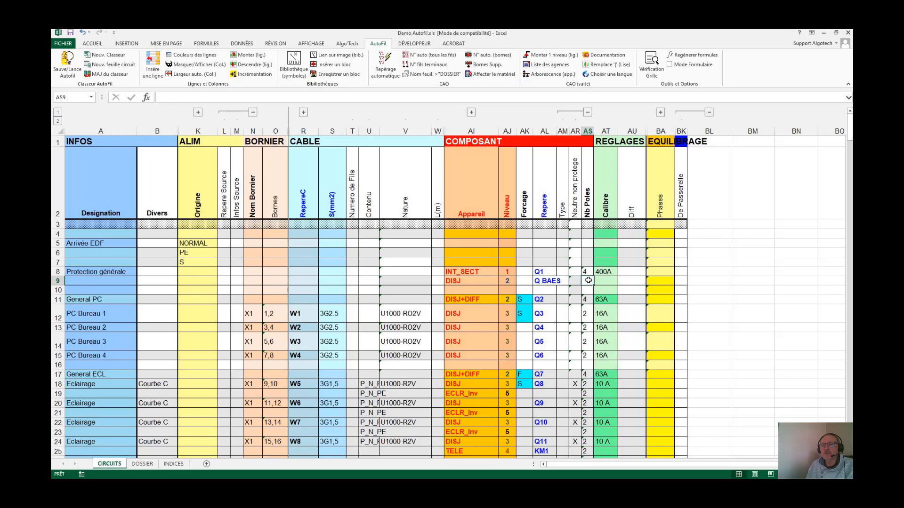
key("Tab")
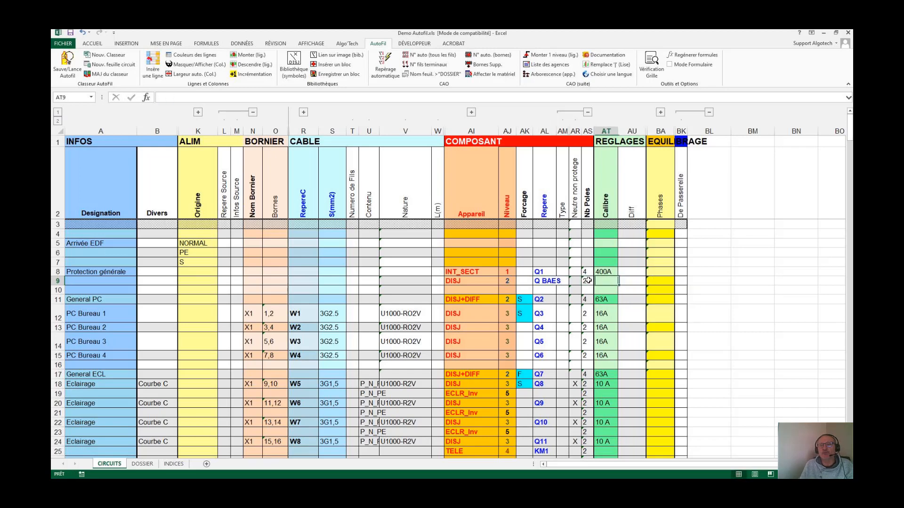
Set the Q BAES breaker's Calibre to 25A and add BLOC_TBS in the row below with Niveau 3 and Nb Poles 2
type("25A")
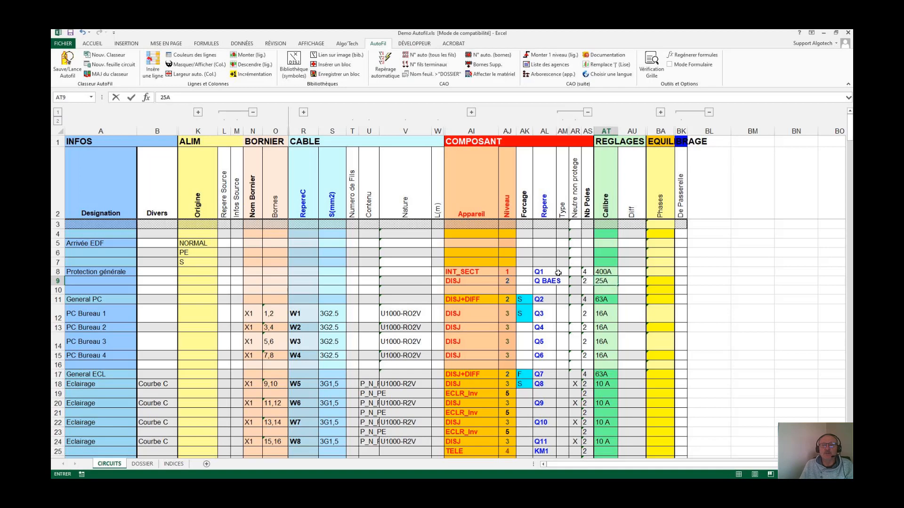
left_click(479, 290)
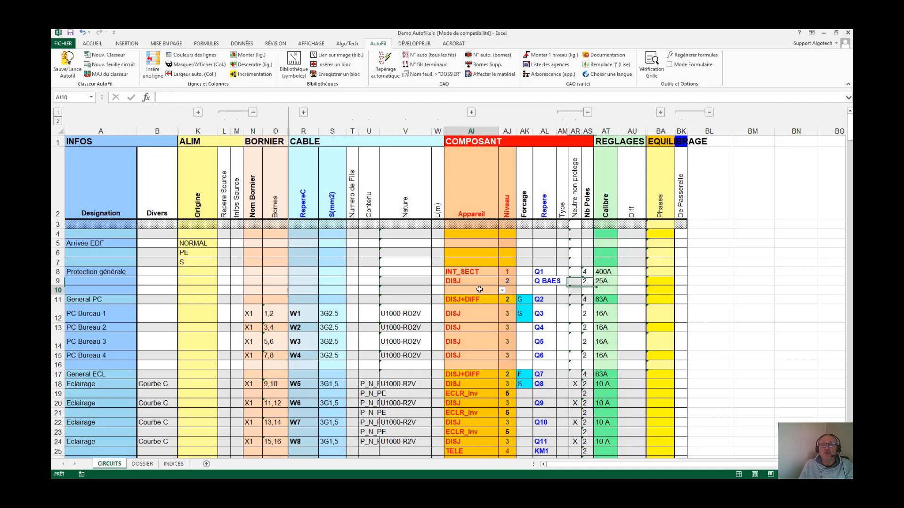
left_click(294, 63)
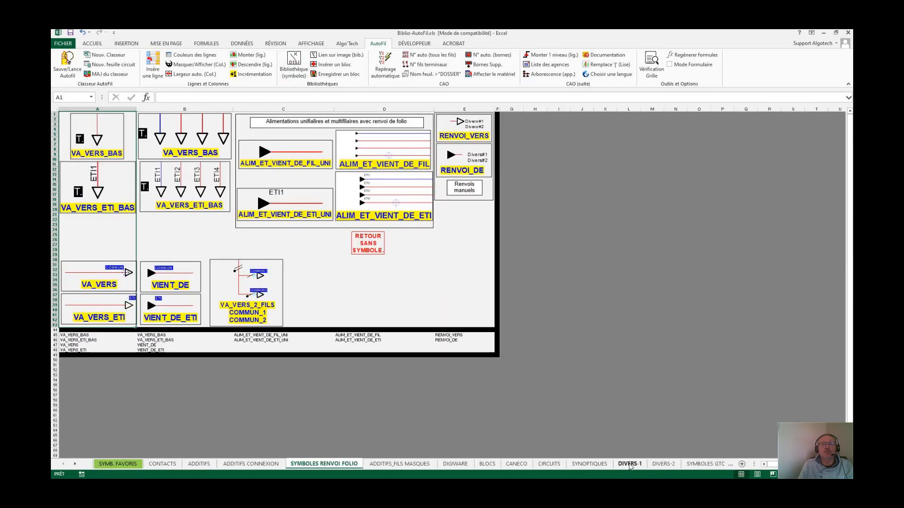
left_click(629, 465)
left_click(139, 150)
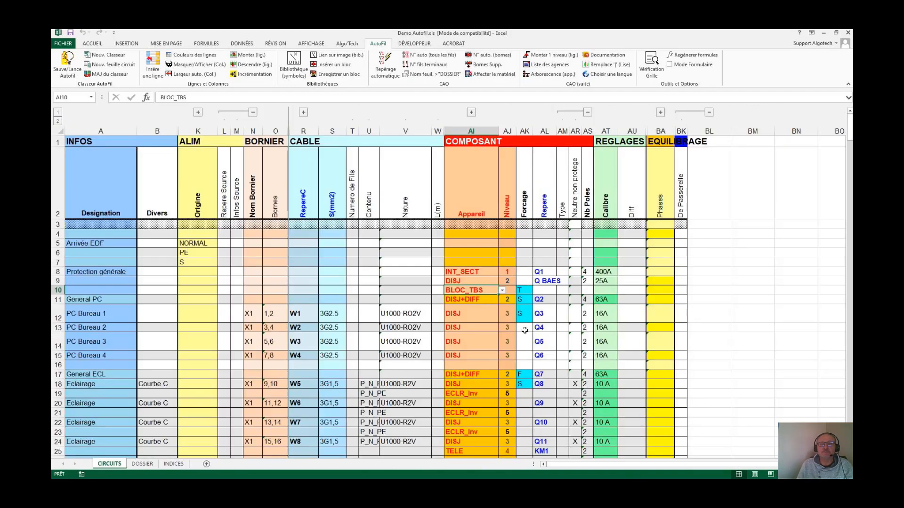
left_click(510, 289)
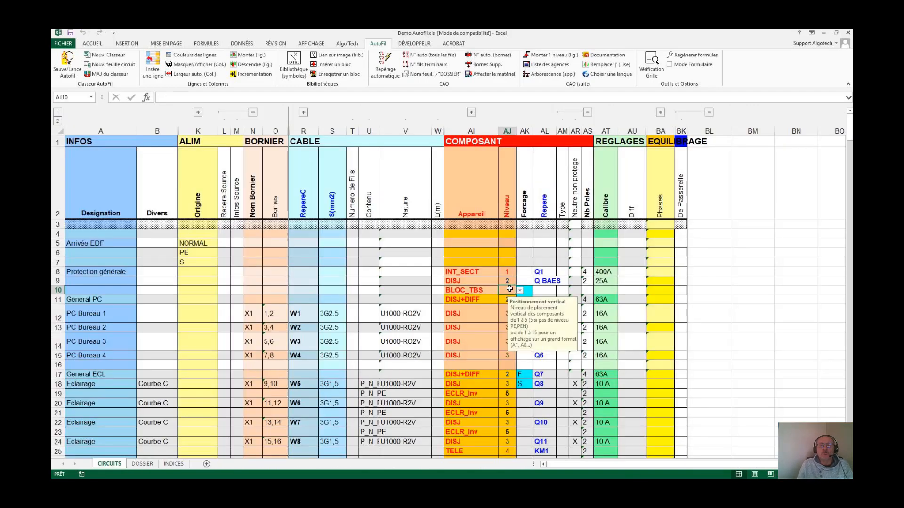
left_click(587, 290)
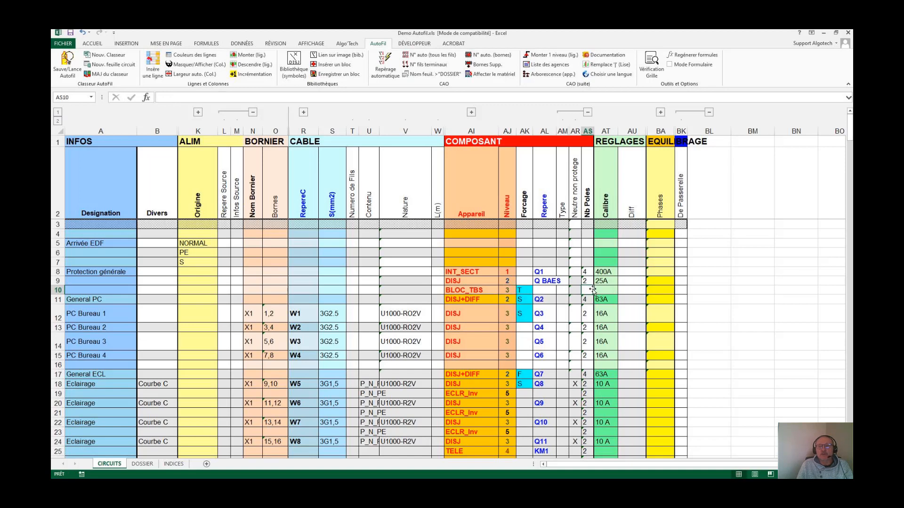
Enter BAES as the Designation of the Q BAES breaker row
left_click(112, 282)
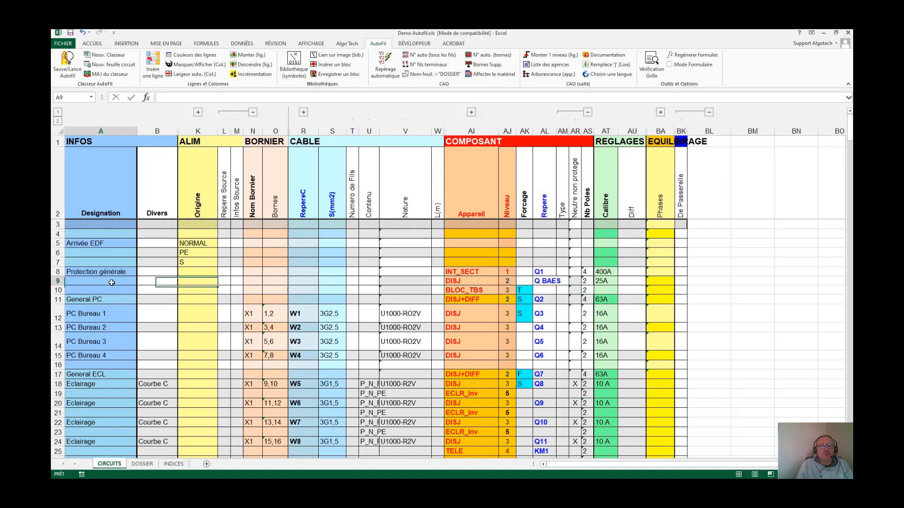
type("BAES")
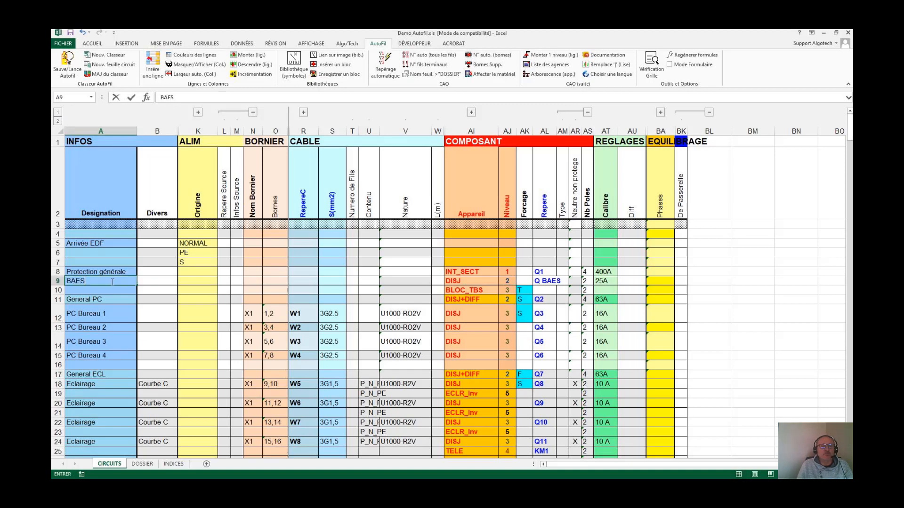
left_click(203, 282)
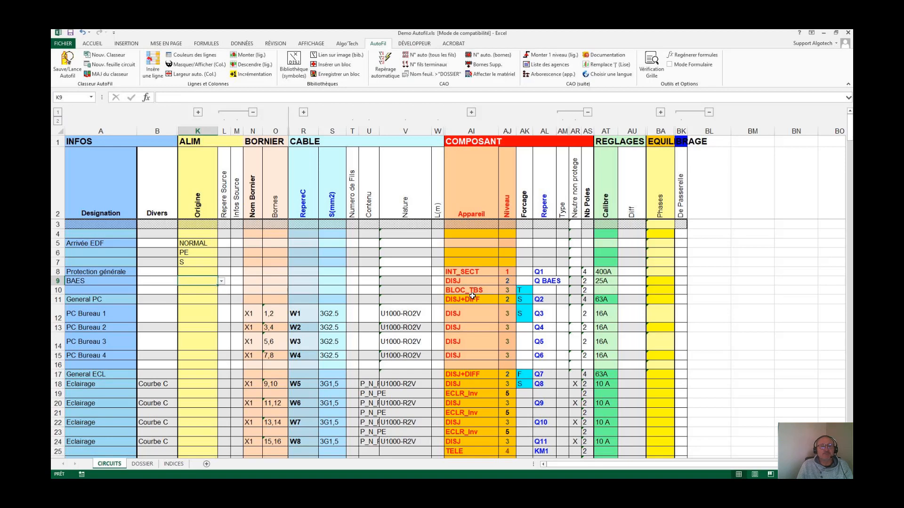
Insert a row below the last ECLR_Inv row and set Appareil DISJ with Niveau 3 in row 27
scroll(473, 295, "down", 5)
left_click(473, 310)
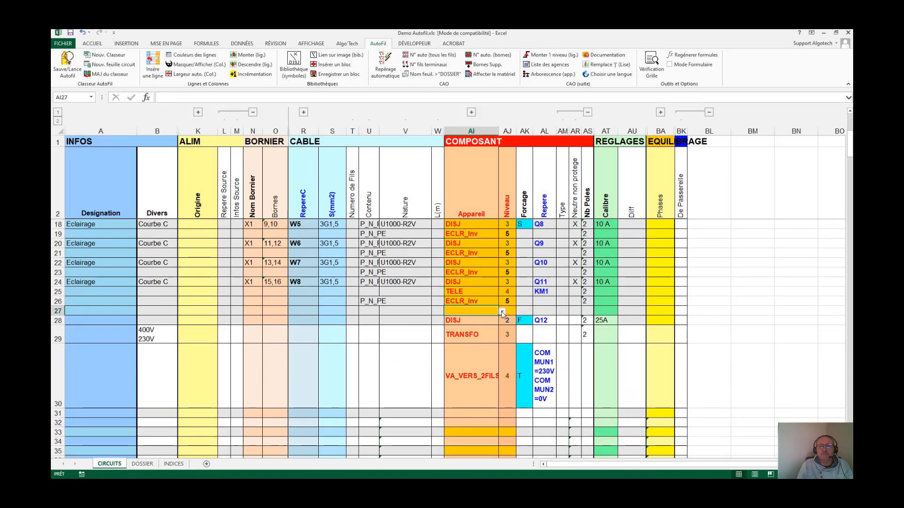
left_click(154, 64)
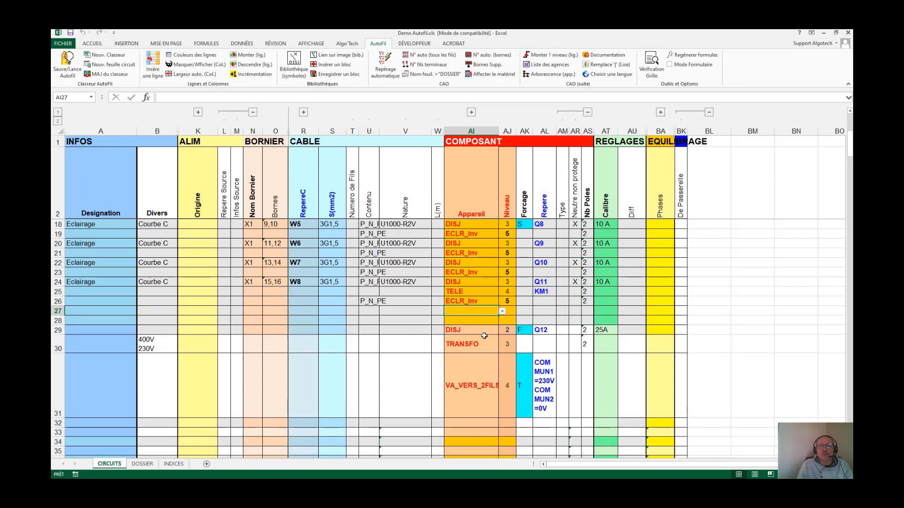
left_click(502, 311)
left_click(466, 322)
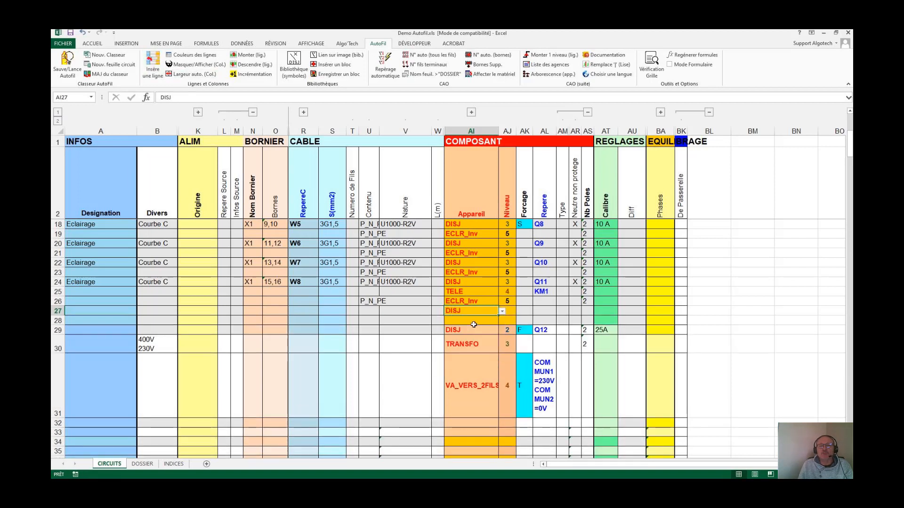
left_click(509, 311)
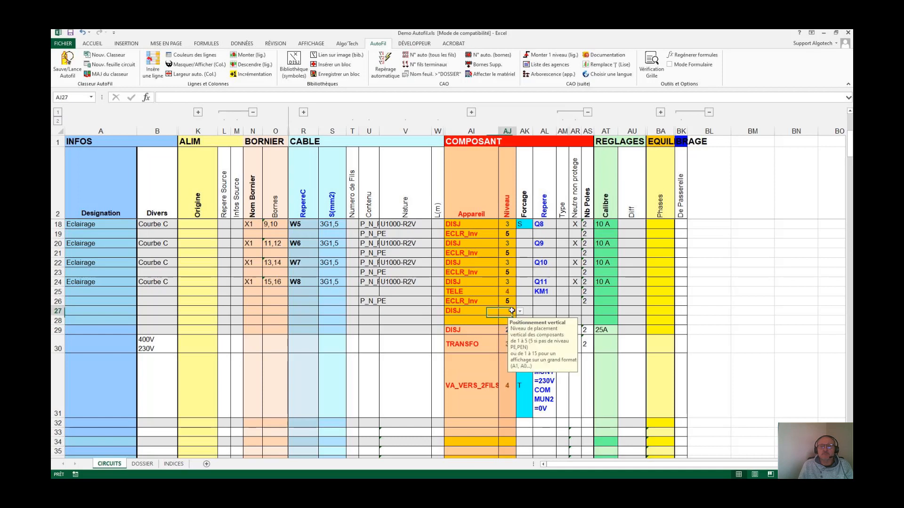
left_click(518, 313)
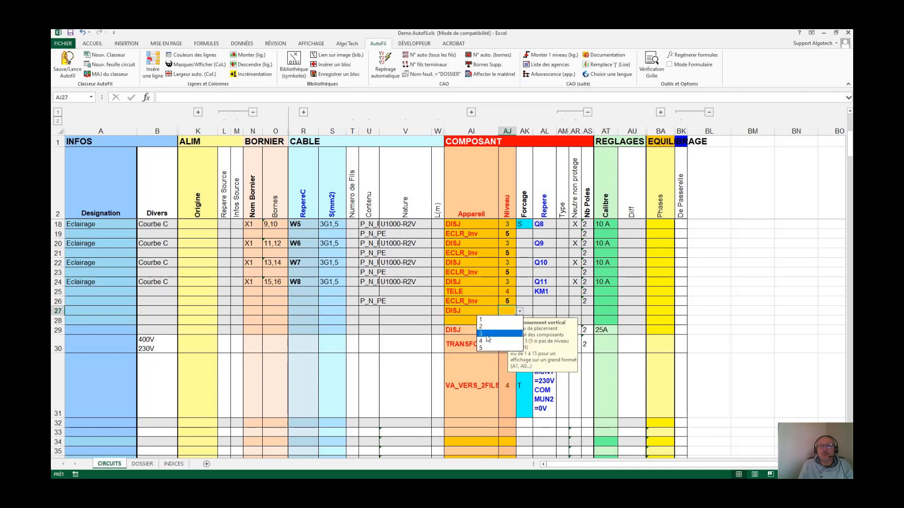
left_click(489, 330)
Give the DISJ in row 27 the Repere Q11.2 and set its Nb Poles to 2
left_click(544, 310)
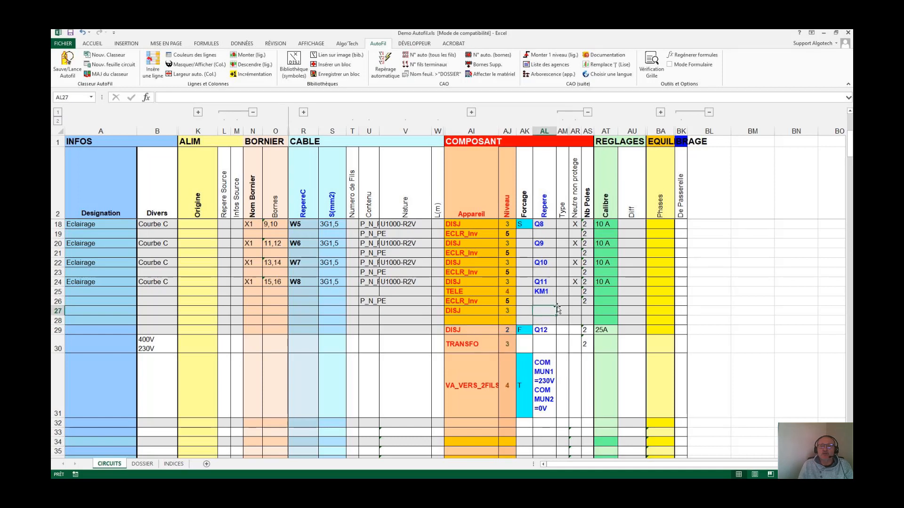
type("Q")
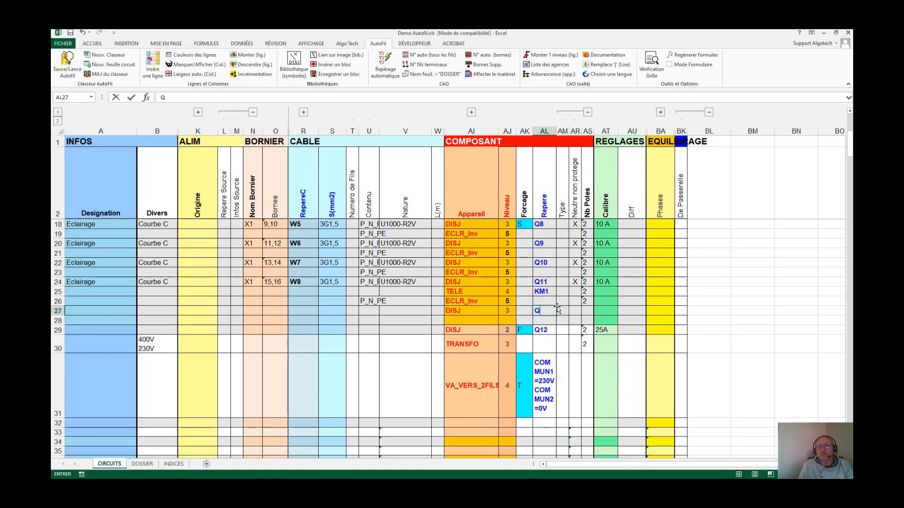
type("11.2")
left_click(548, 313)
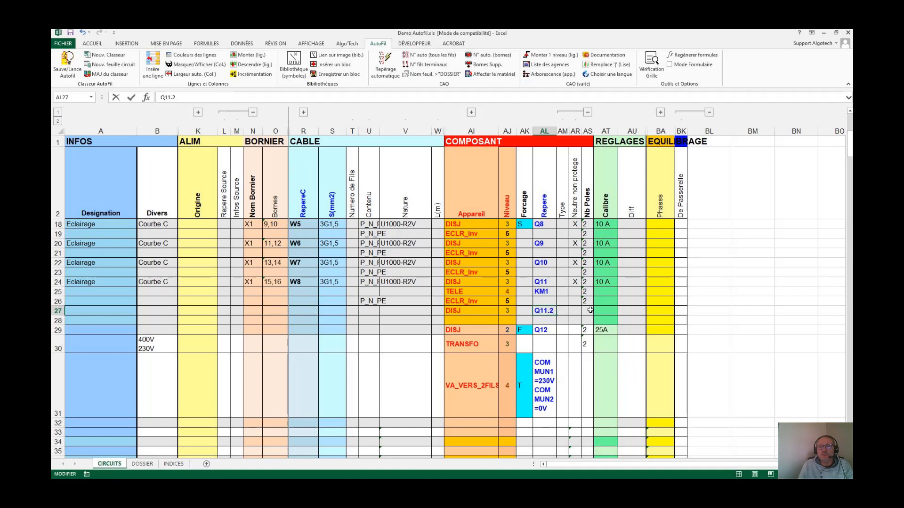
left_click(591, 311)
type("2")
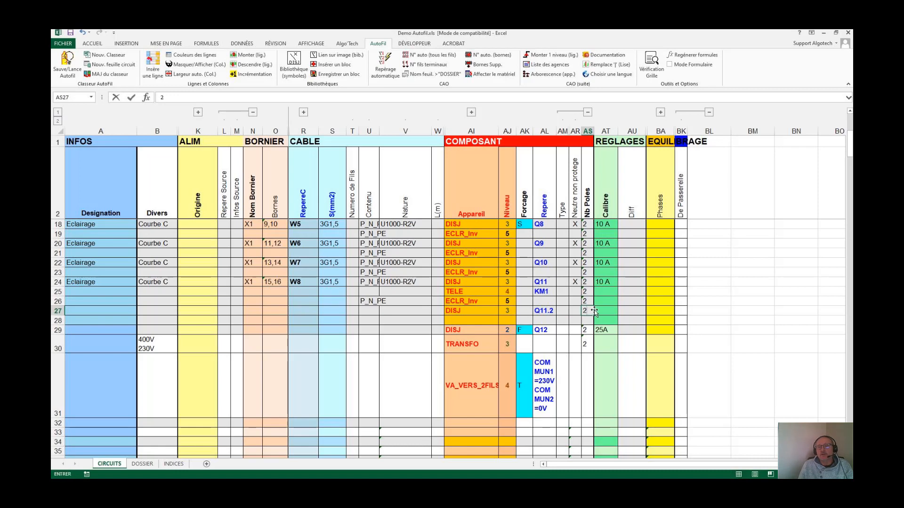
Insert the FIL_ET_FIL_SECOURS block from the BLOCS symbol library in the row below Q11.2
left_click(477, 320)
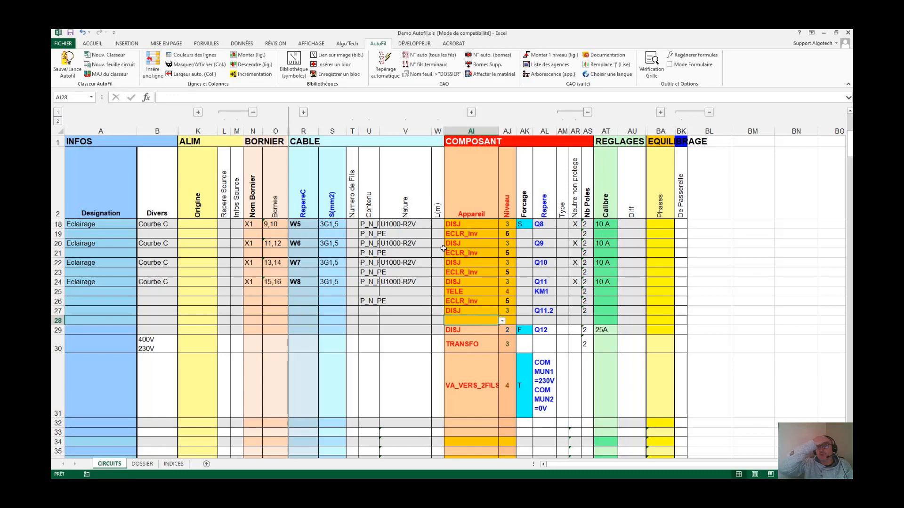
left_click(293, 62)
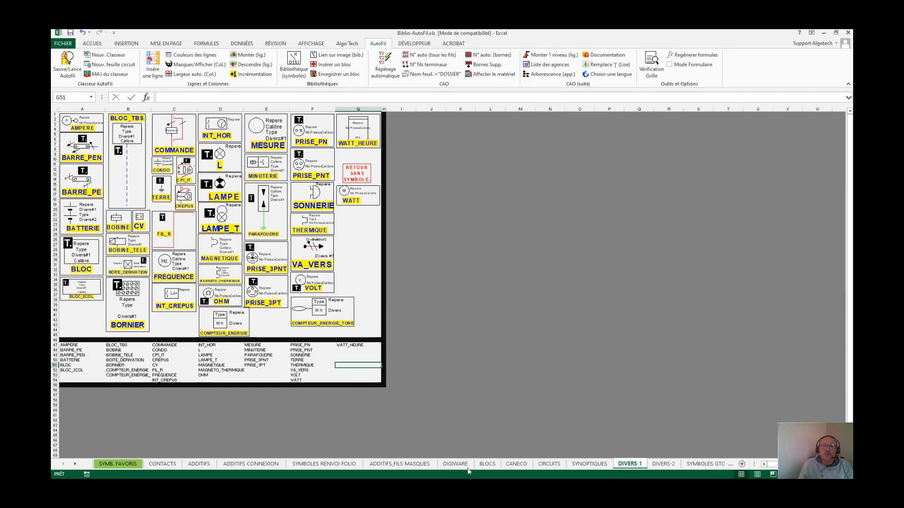
left_click(487, 463)
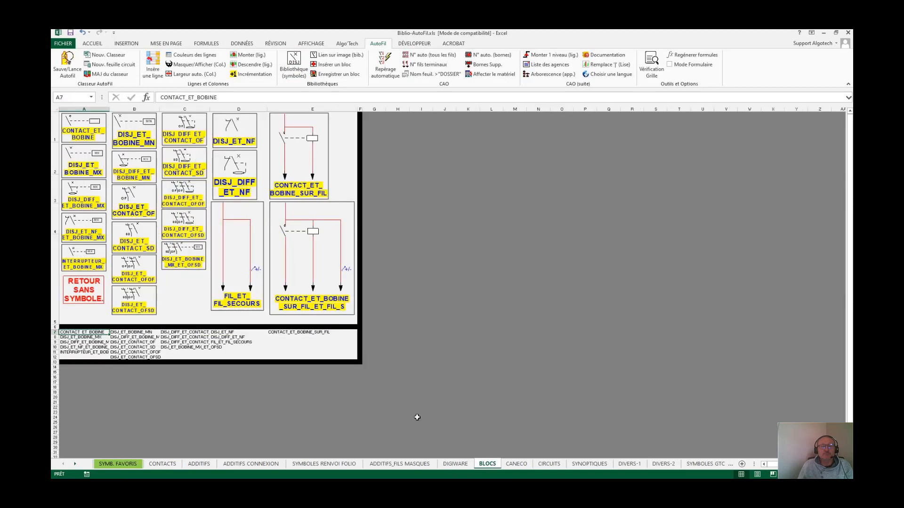
left_click(245, 277)
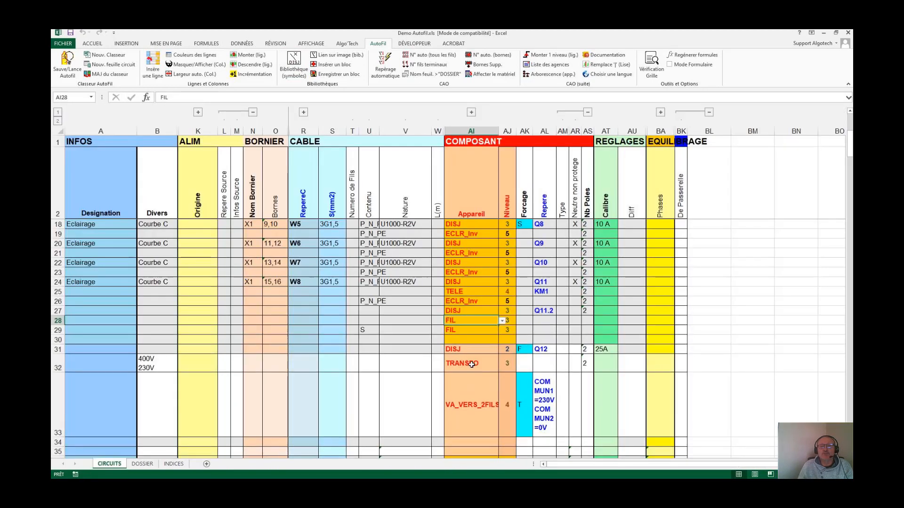
Set Nb Poles to 2 and Niveau to 4 on both FIL rows below Q11.2
left_click(588, 320)
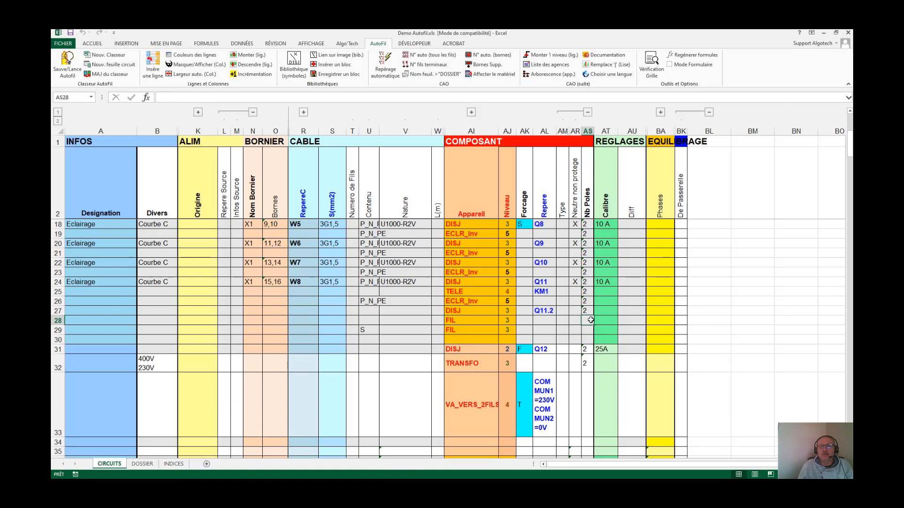
type("2")
key("Return")
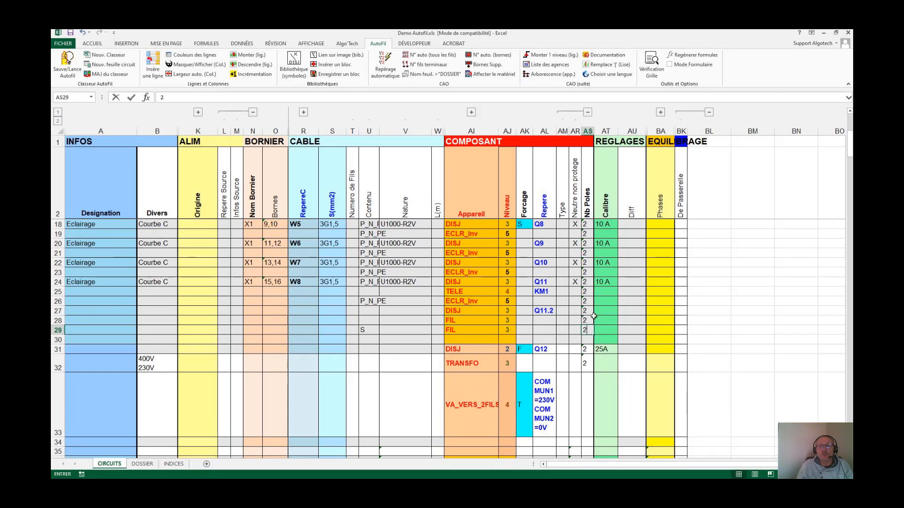
left_click(514, 321)
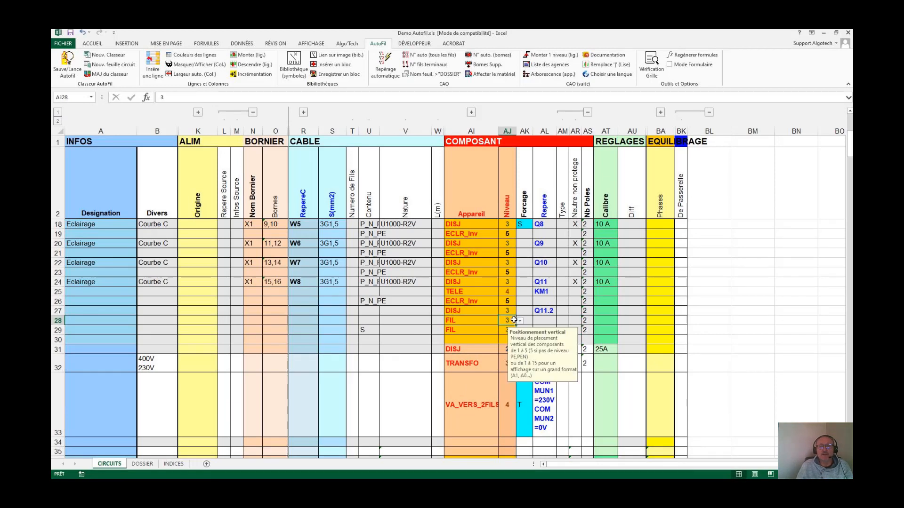
type("4")
key("Return")
type("4")
left_click(512, 319)
Copy the 3G1,5 cable section from the W8 row to the first FIL row
left_click(332, 281)
key("ctrl+c")
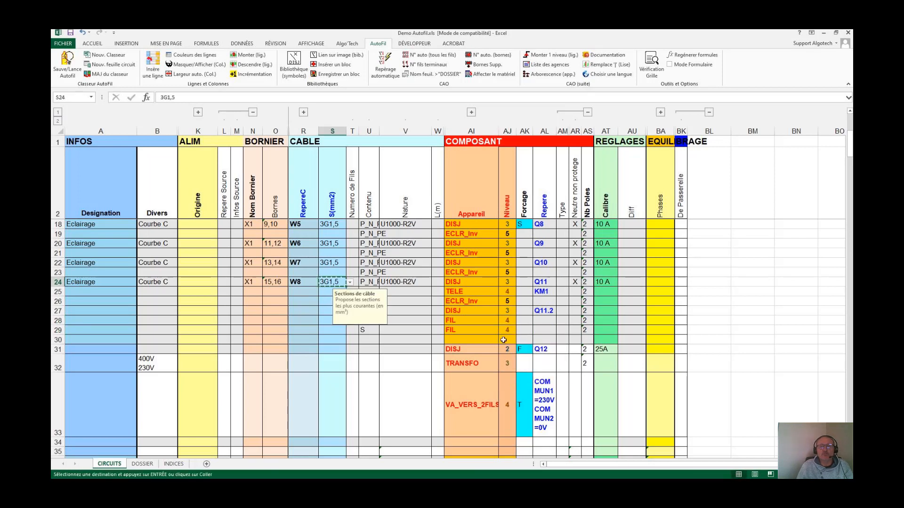
left_click(462, 324)
left_click(338, 321)
key("ctrl+v")
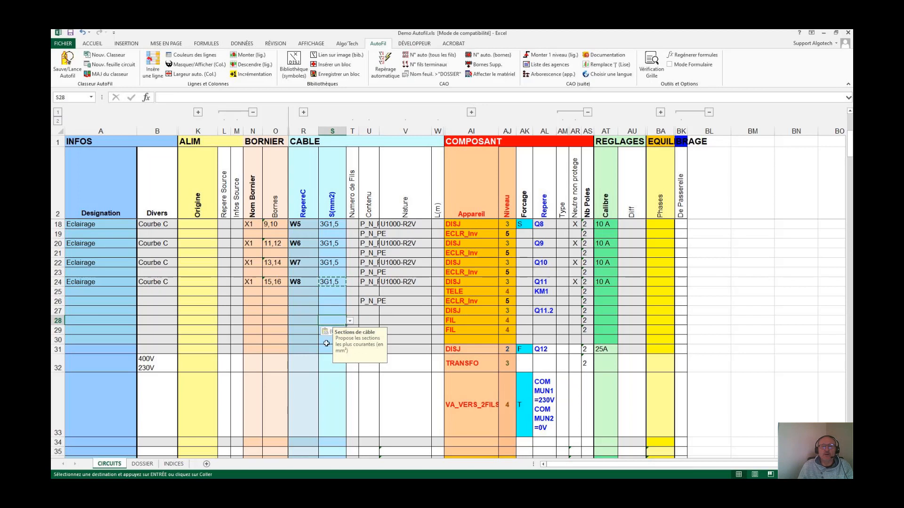
left_click(307, 330)
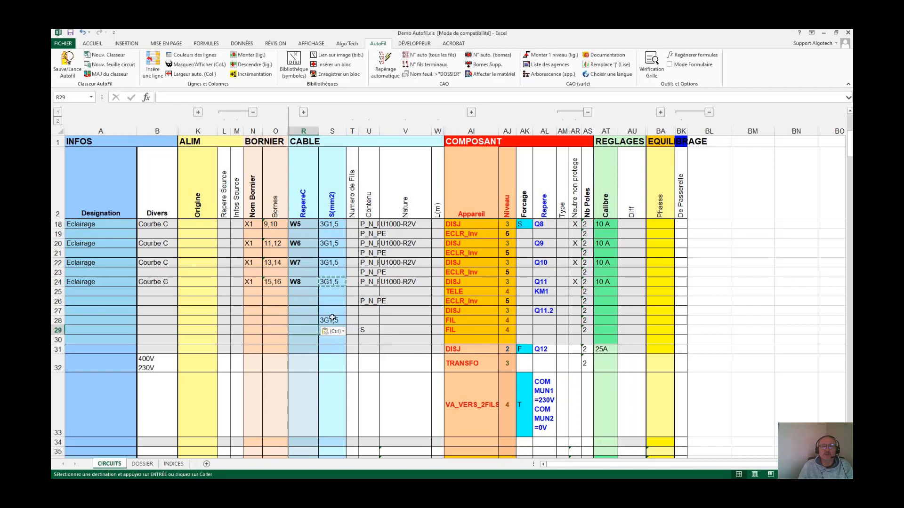
Copy the W8 cable section to the second FIL row and change it to 5G1,5
left_click(332, 318)
left_click(328, 281)
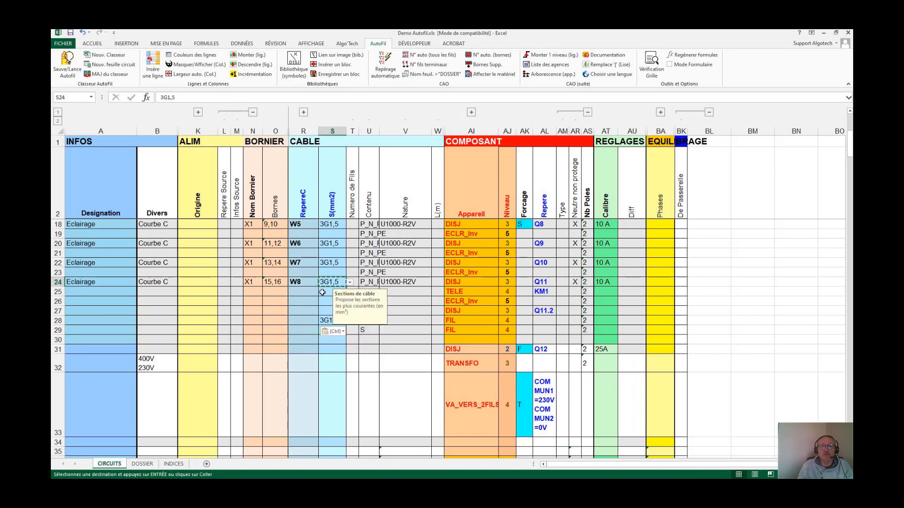
left_click(329, 330)
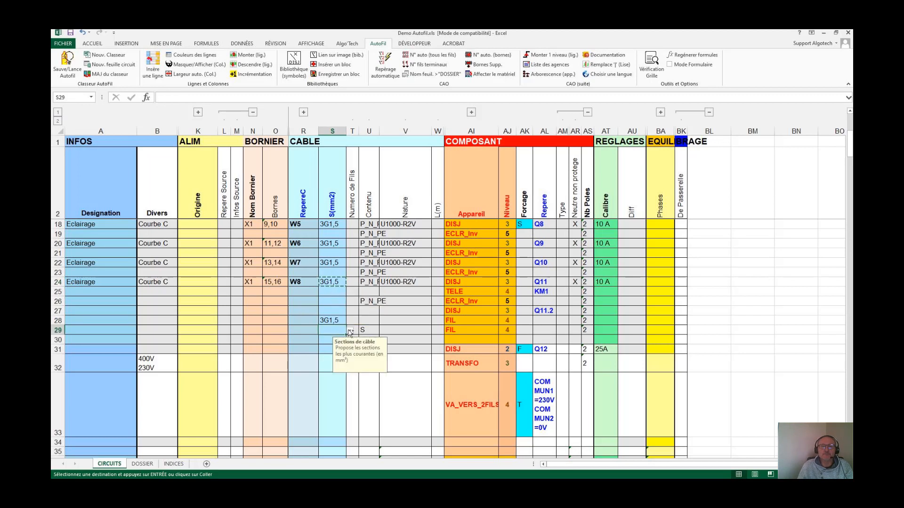
key("ctrl+v")
double_click(324, 330)
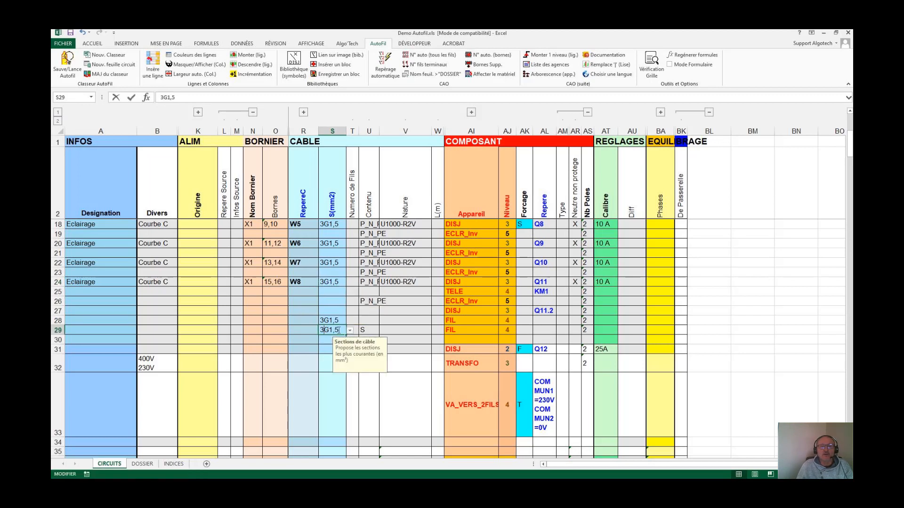
key("BackSpace")
type("5")
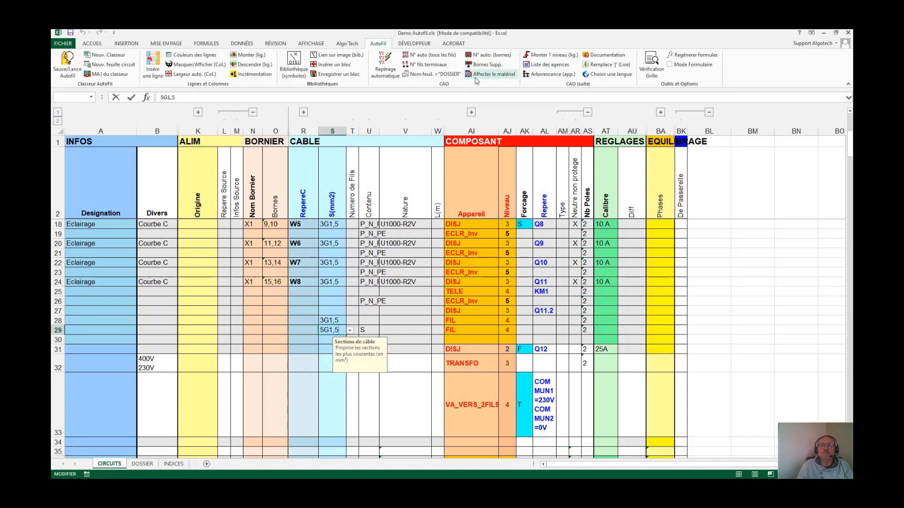
left_click(263, 382)
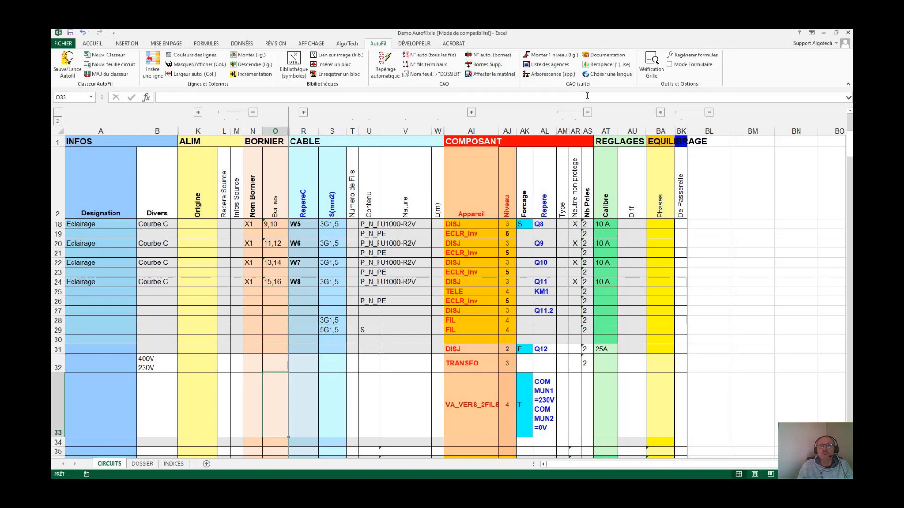
Number the sheet's terminals and cables automatically according to the cable, with cable-mark reset enabled, and widen the Bornes column
left_click(492, 55)
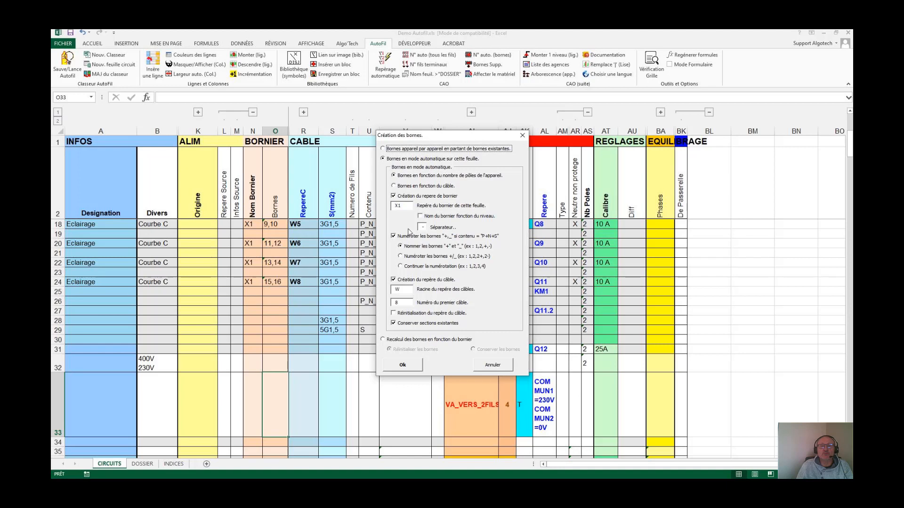
left_click(407, 189)
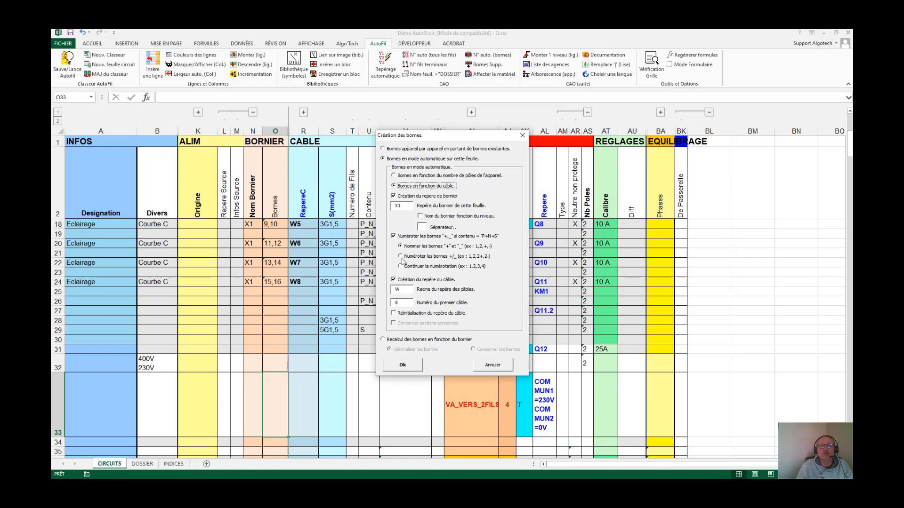
left_click(393, 313)
left_click(403, 364)
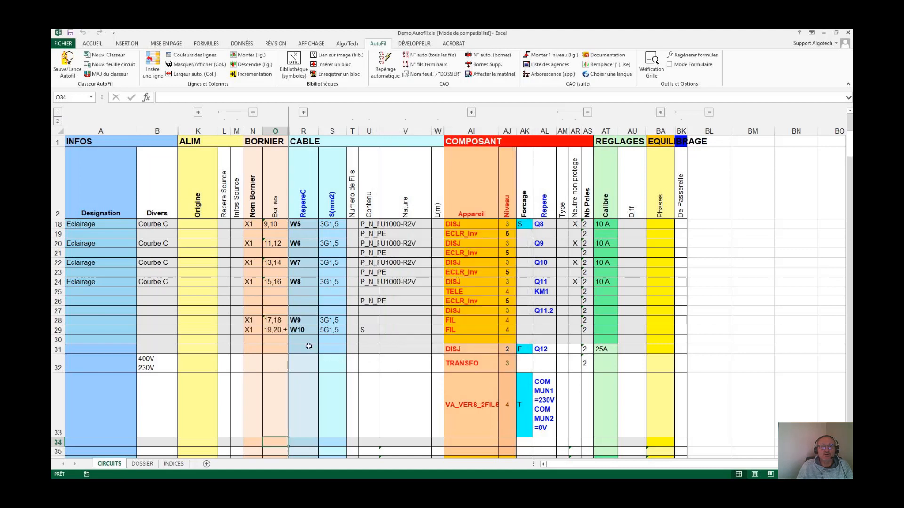
left_click(286, 331)
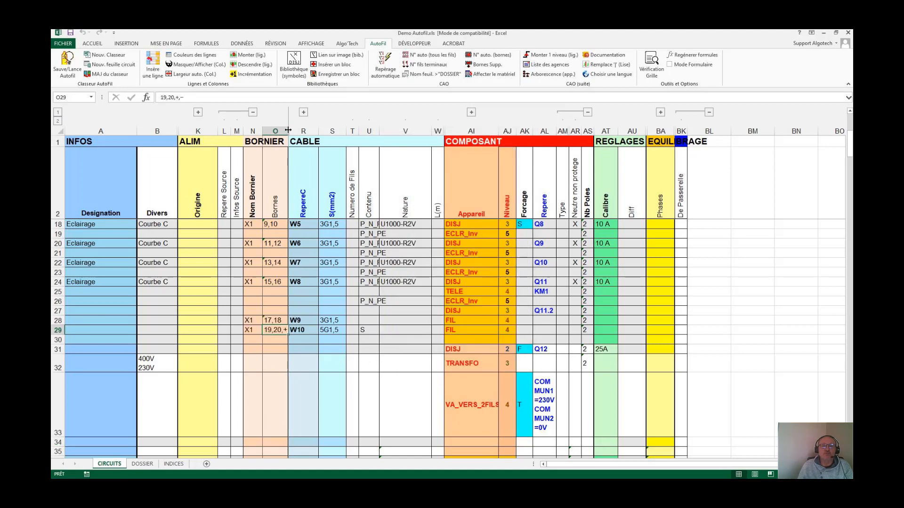
left_click_drag(289, 131, 308, 131)
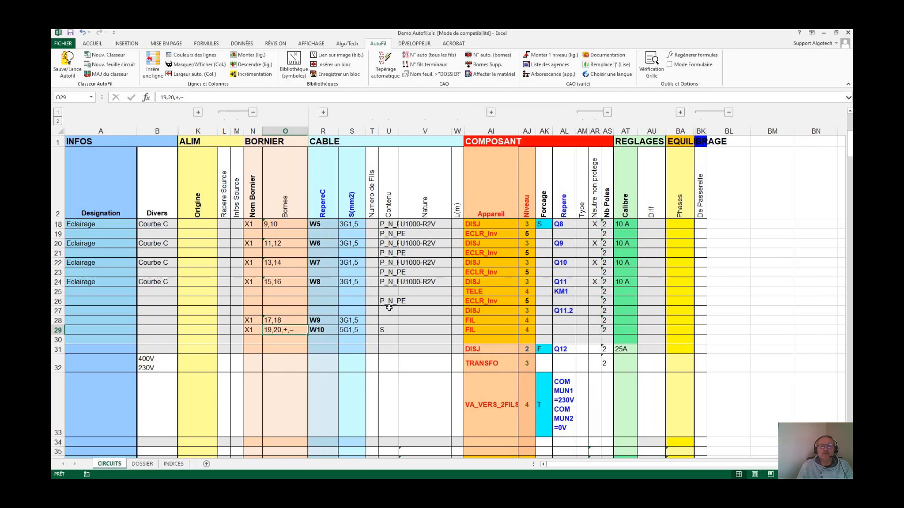
Insert a copy of the PC Bureau 3 row directly above the PC Bureau 4 row
scroll(389, 308, "up", 4)
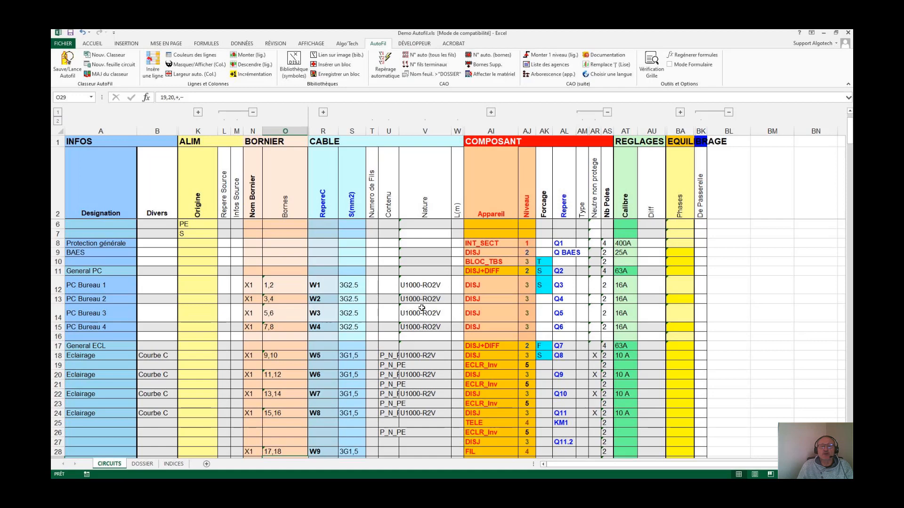
scroll(422, 308, "up", 1)
left_click(389, 341)
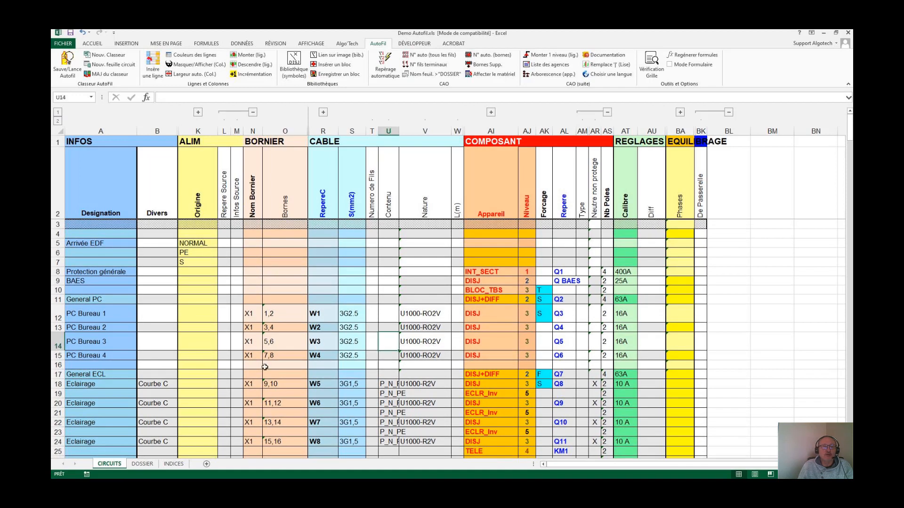
left_click(57, 342)
right_click(58, 343)
left_click(81, 354)
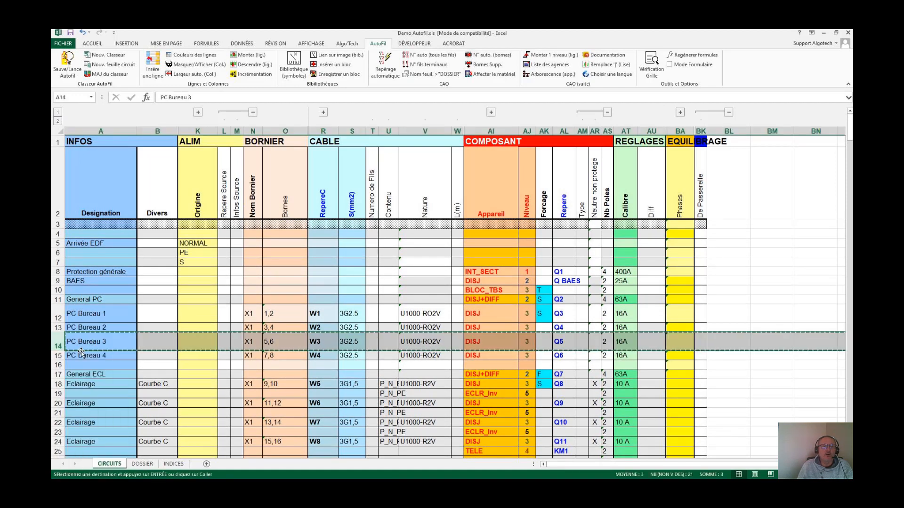
left_click(57, 356)
right_click(57, 357)
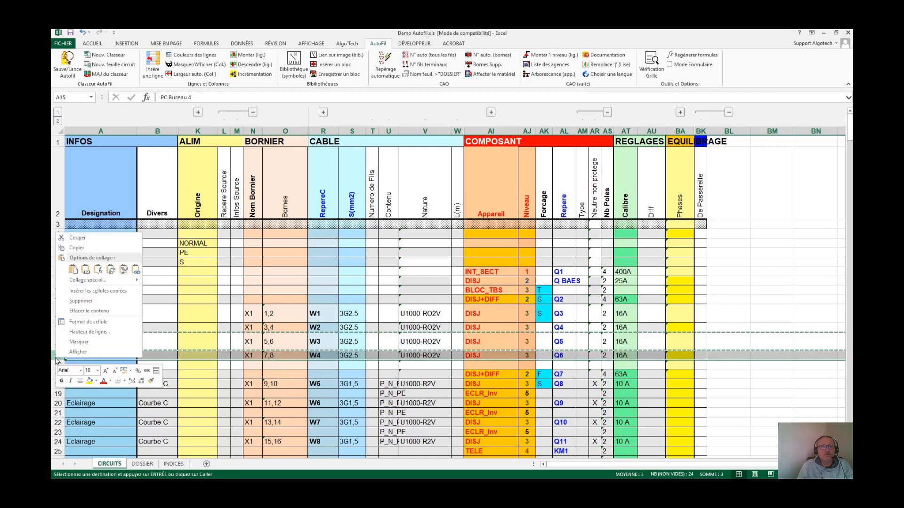
left_click(98, 291)
Rename the copied row PC Bureau 3 Bis and clear its terminal block name, terminals and cable mark
double_click(133, 358)
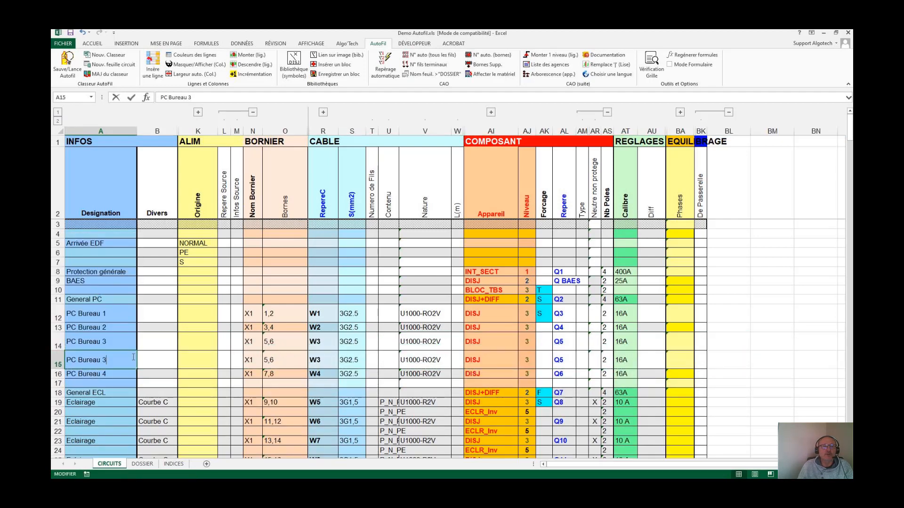
type("Bis")
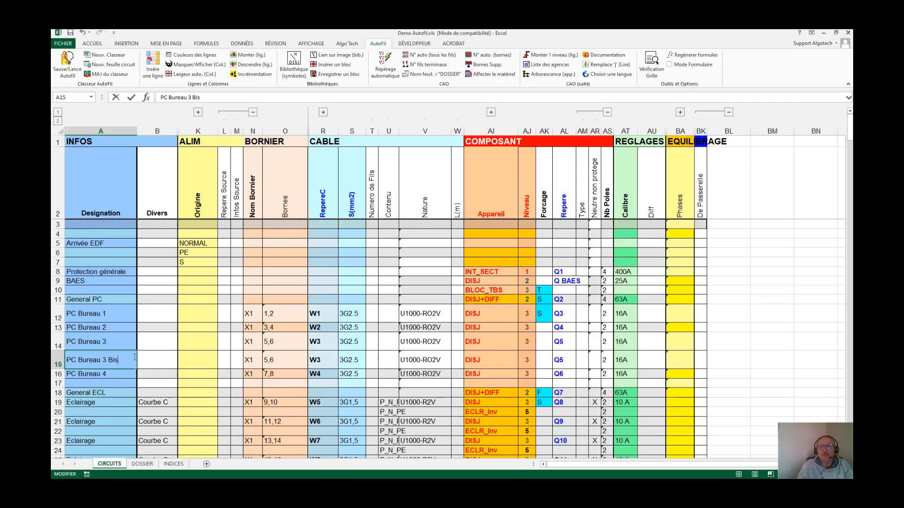
left_click_drag(252, 358, 310, 360)
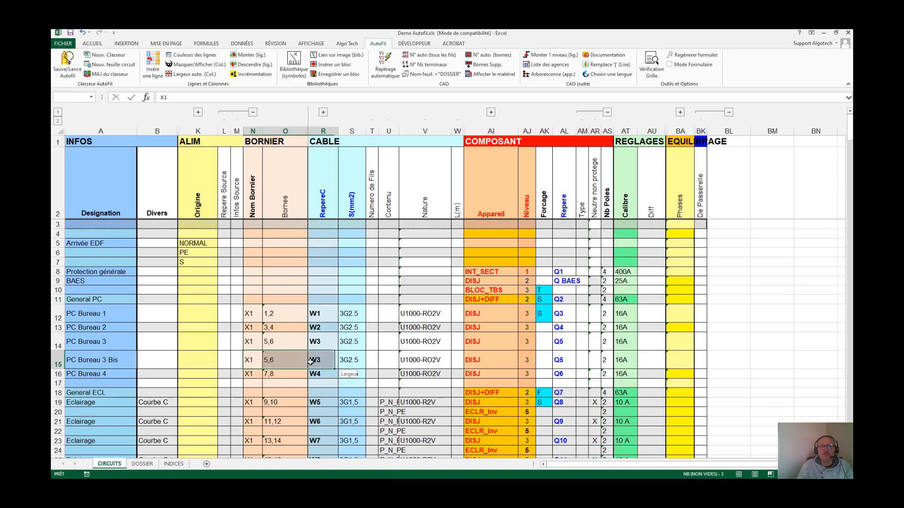
key("Delete")
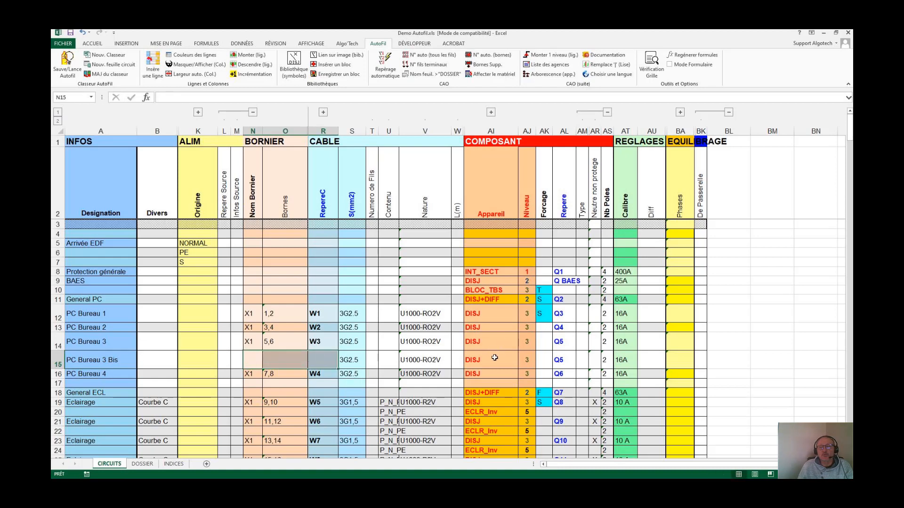
Change the Repere of the PC Bureau 3 Bis breaker to Q5.1
double_click(573, 359)
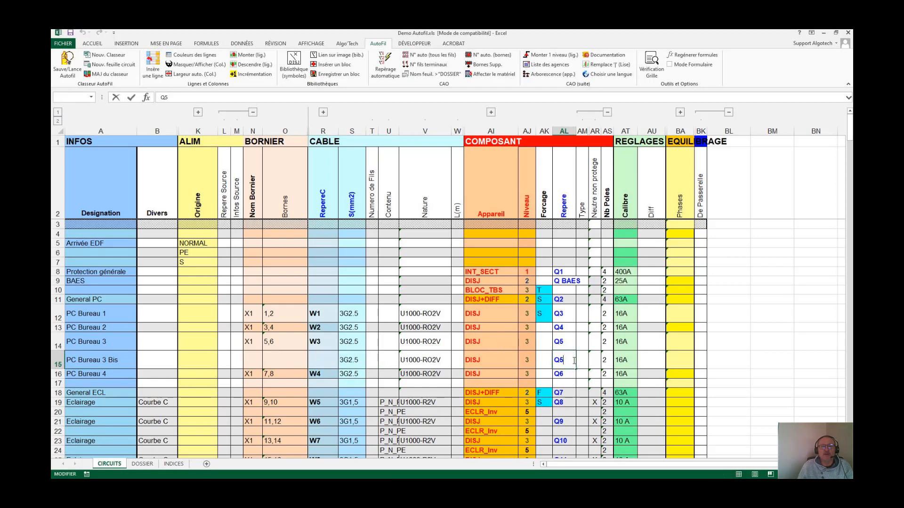
type(".1")
key("Return")
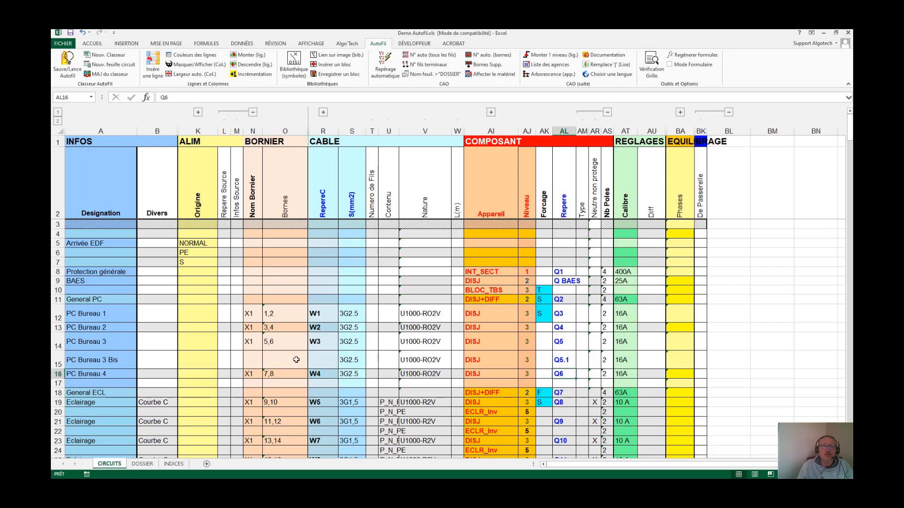
Add supplementary terminals 21,22 on terminal block X1 for PC Bureau 3 Bis, with cable W11 of type 3G2.5
left_click(255, 361)
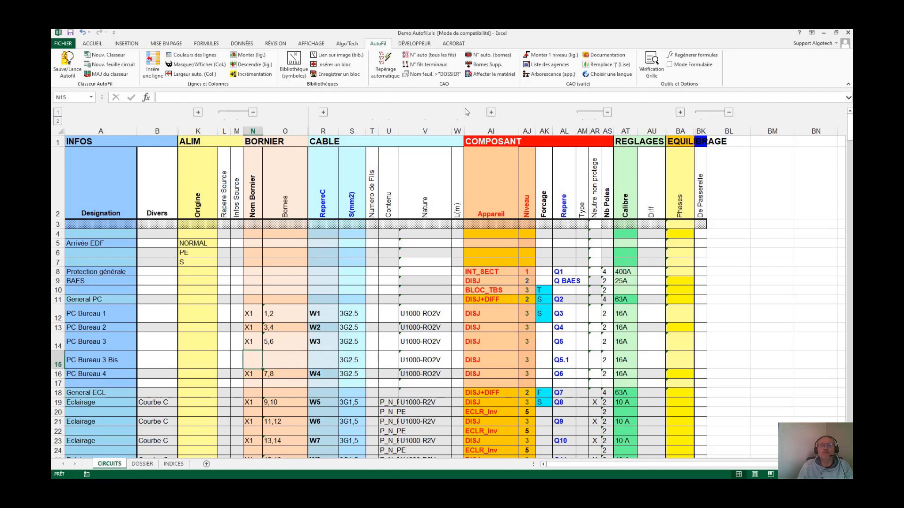
left_click(480, 66)
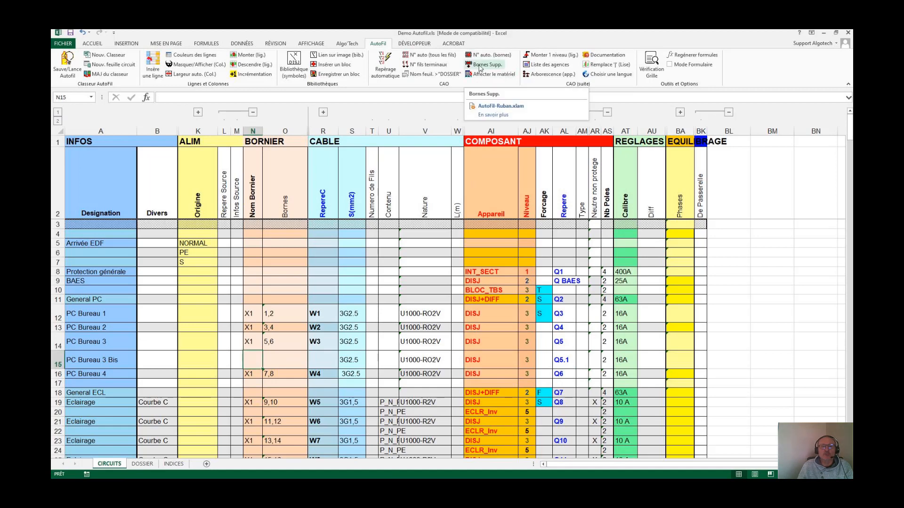
left_click(470, 235)
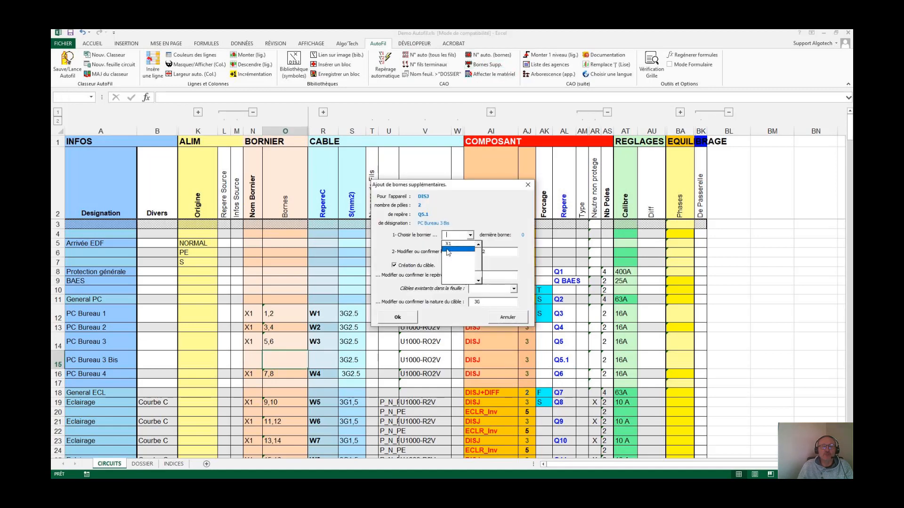
left_click(471, 241)
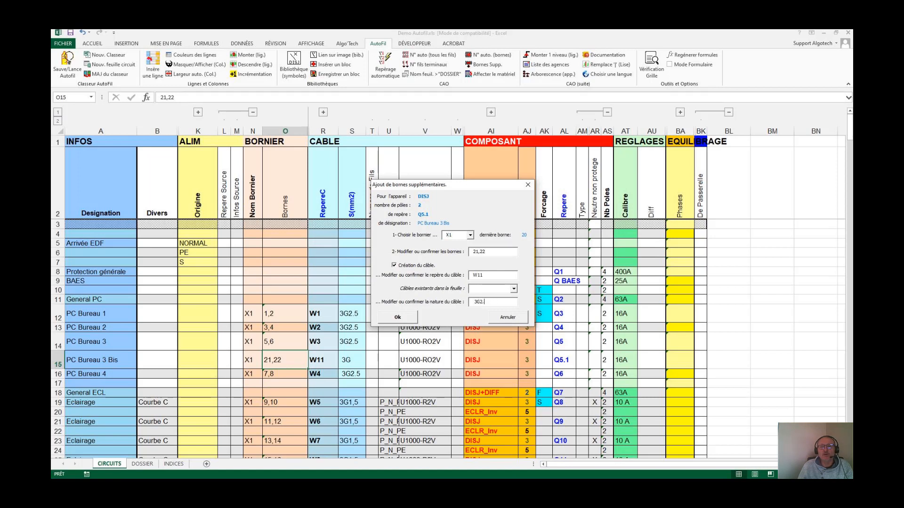
left_click(398, 317)
Save the grid, generate the schematic with AutoFil in Pack'Elec, and view folios F_002 and F_003
left_click(68, 65)
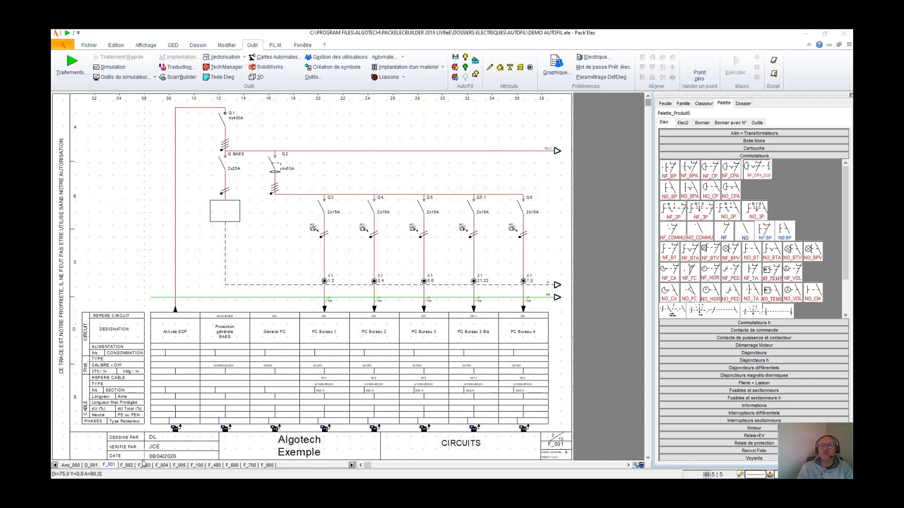
left_click(127, 466)
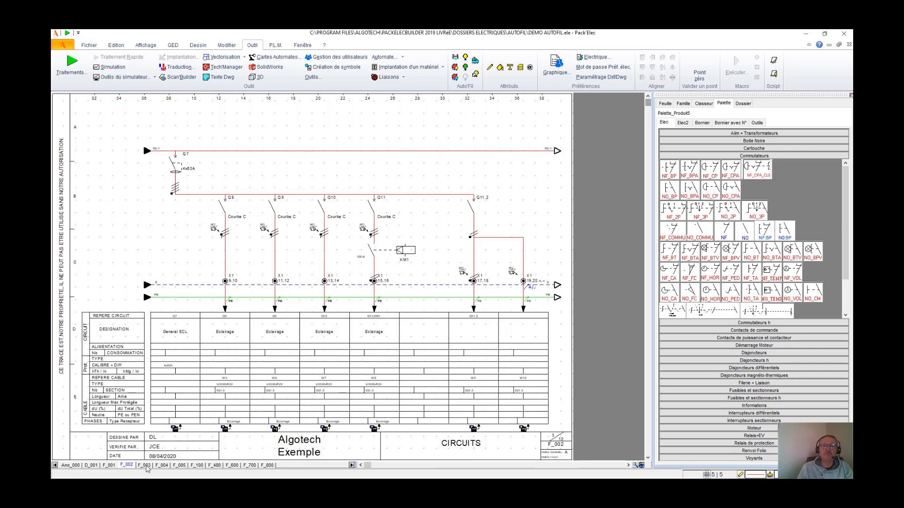
left_click(146, 467)
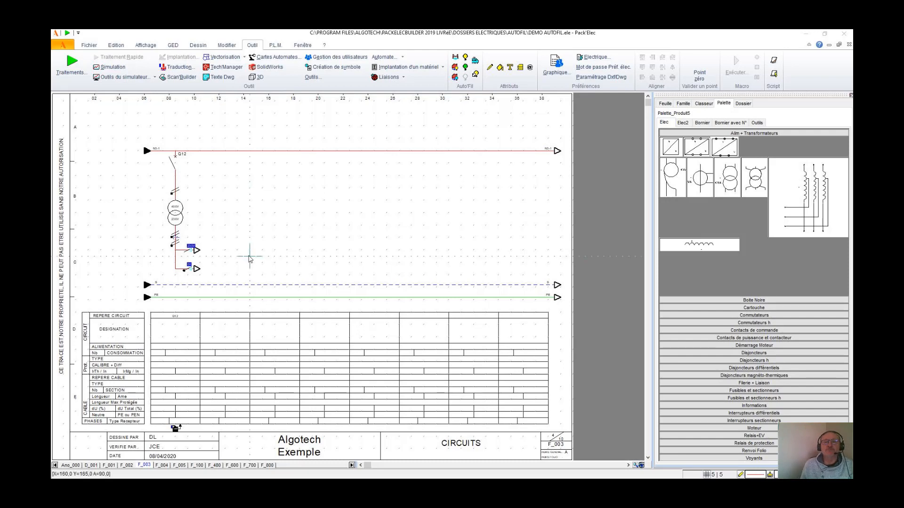
Reopen the DEMO AUTOFIL grid in Excel from the AutoFil generator and insert an empty row above Protection générale
left_click(466, 57)
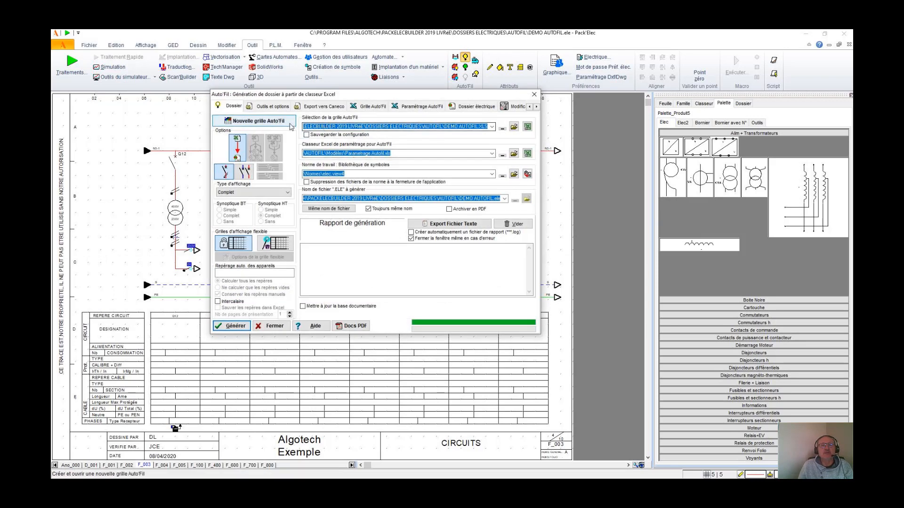
left_click(528, 127)
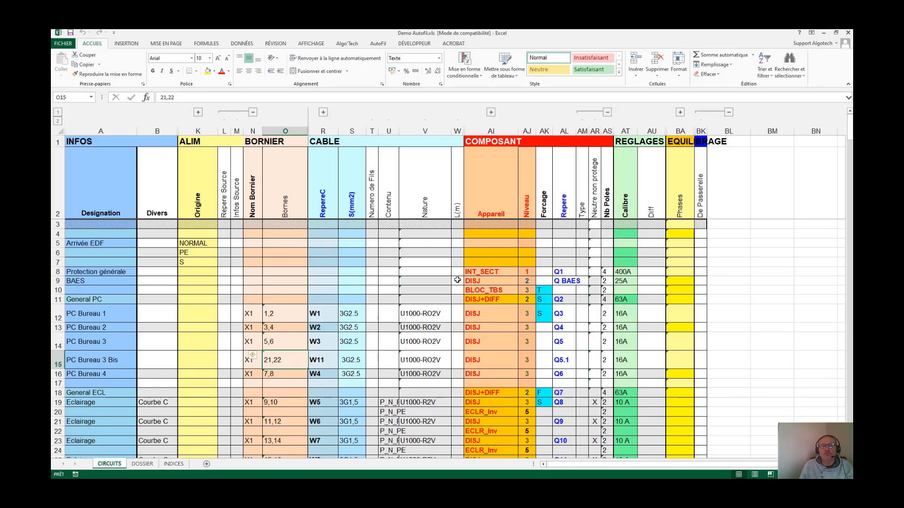
left_click(58, 272)
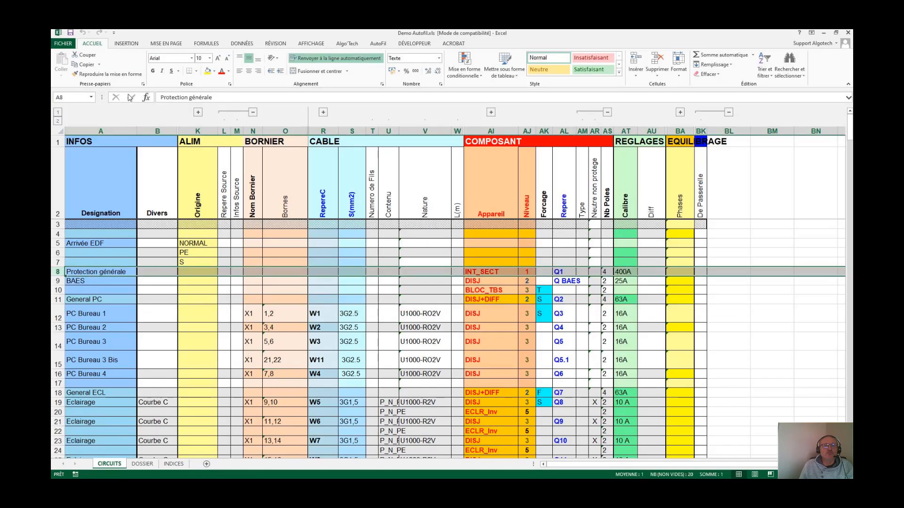
left_click(378, 45)
left_click(153, 64)
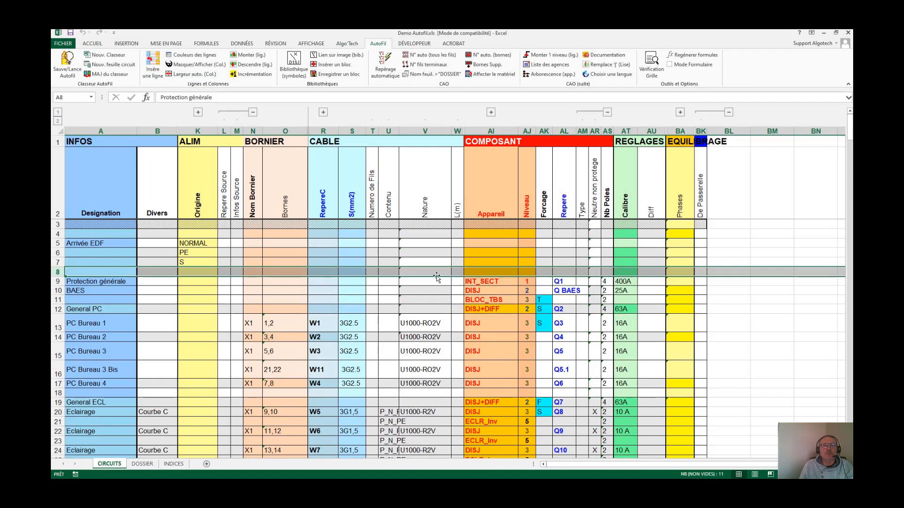
Insert the INVERSEUR_2_ALIMS block from the BLOCS_ALIM symbol library into the Appareil cell of the new row
left_click(481, 273)
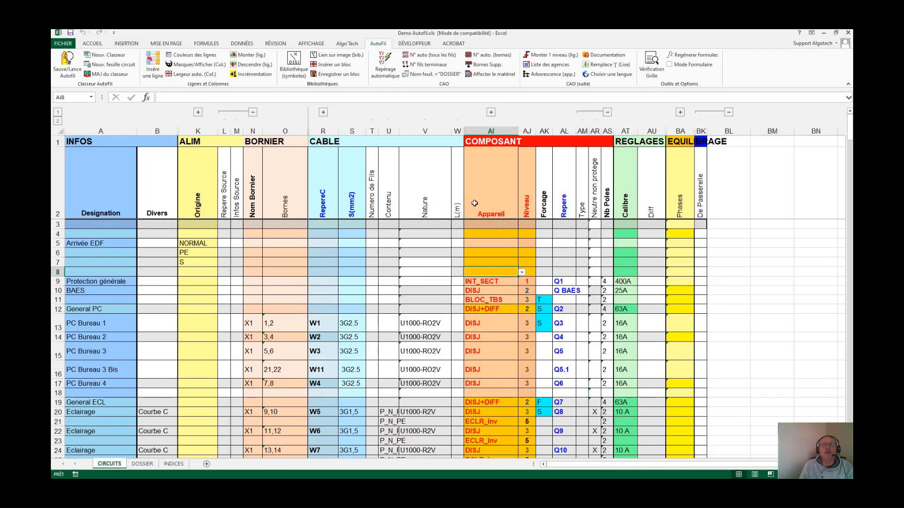
left_click(293, 58)
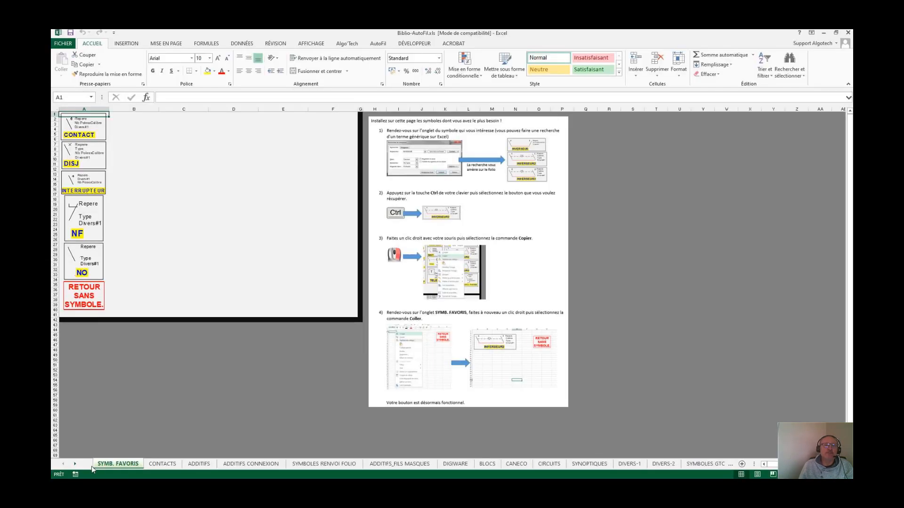
left_click(75, 464)
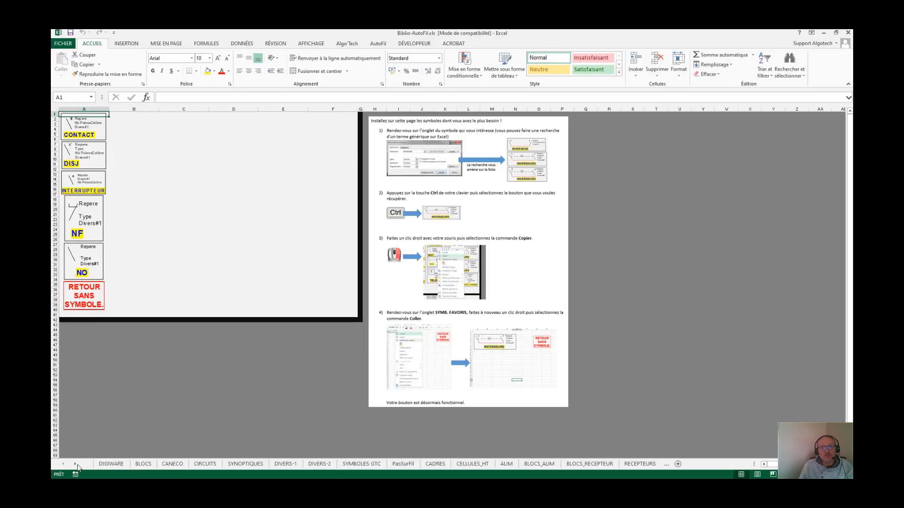
left_click(539, 464)
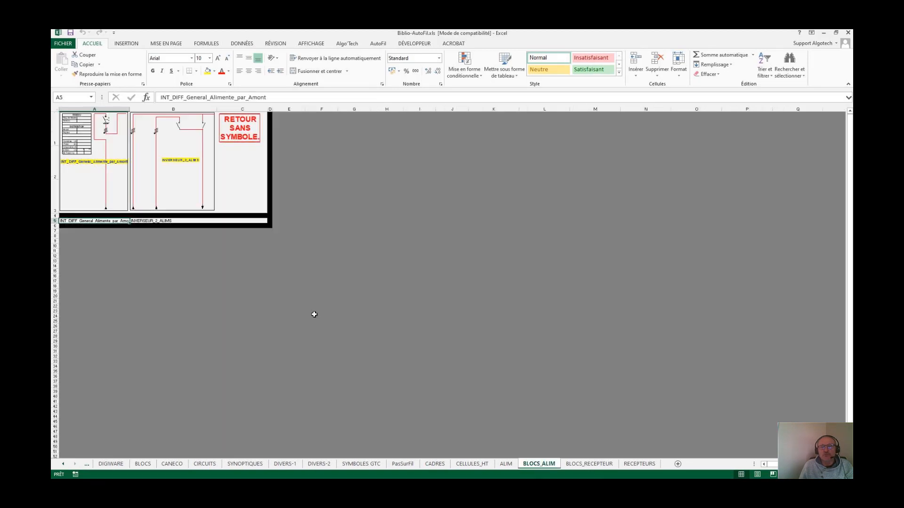
left_click(188, 163)
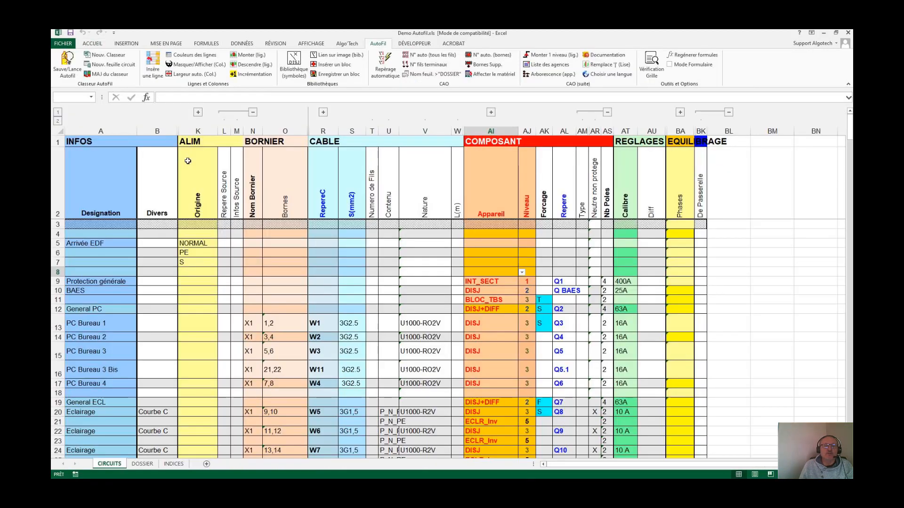
Copy the Arrivée EDF designation and NORMAL origin over the TRANSFO supply row of the inverter block
left_click_drag(89, 243, 196, 243)
key("ctrl+c")
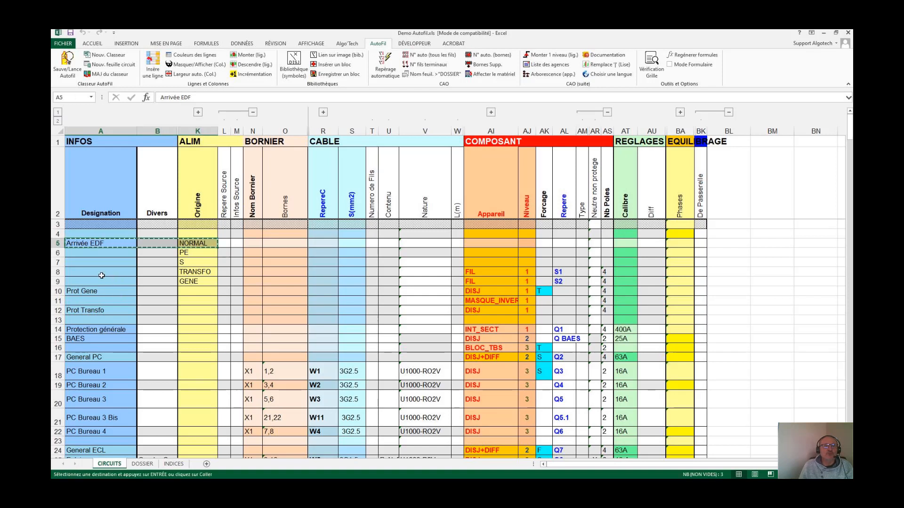
left_click(99, 273)
key("ctrl+v")
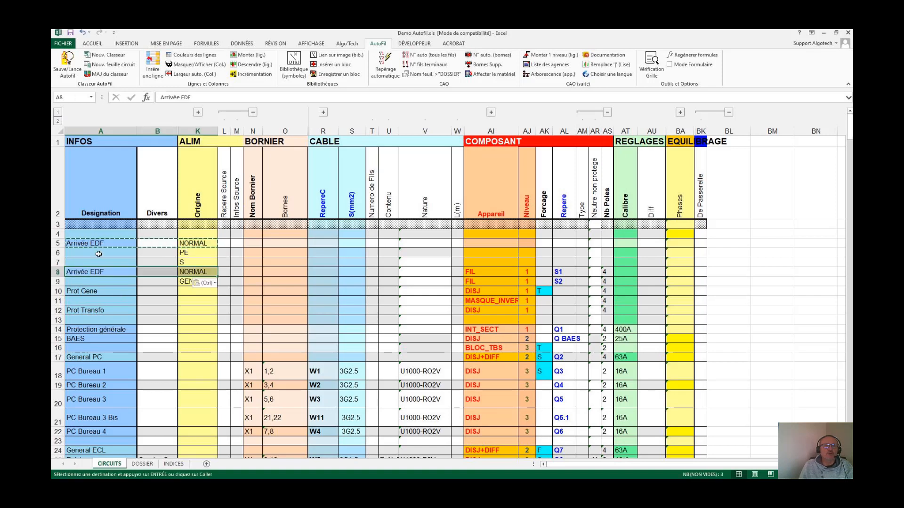
Delete the original Arrivée EDF row above the PE supply row
left_click(55, 244)
right_click(55, 243)
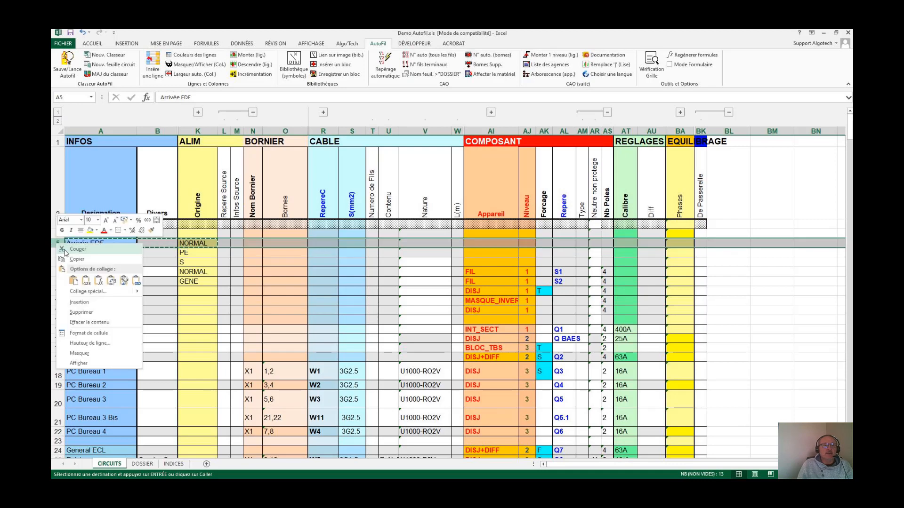
left_click(101, 310)
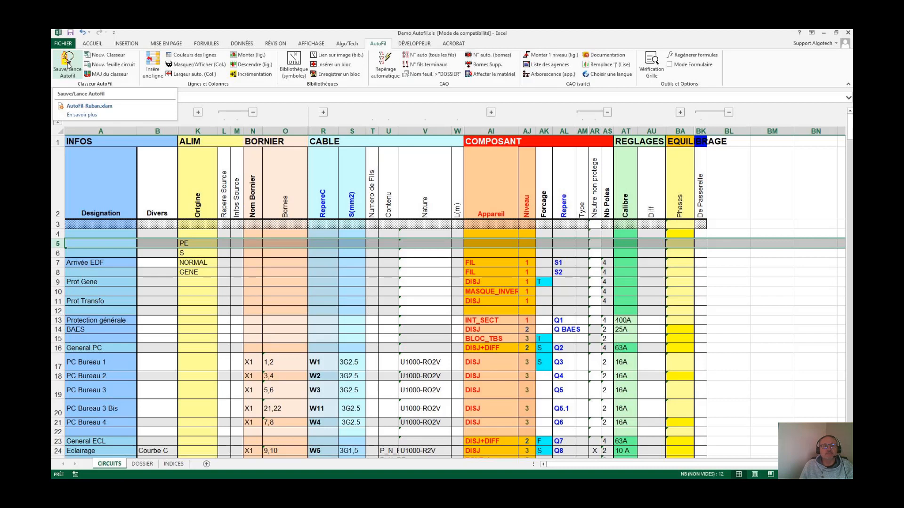
Examine the Forcage options available for the Protection générale row
left_click(544, 320)
left_click(556, 321)
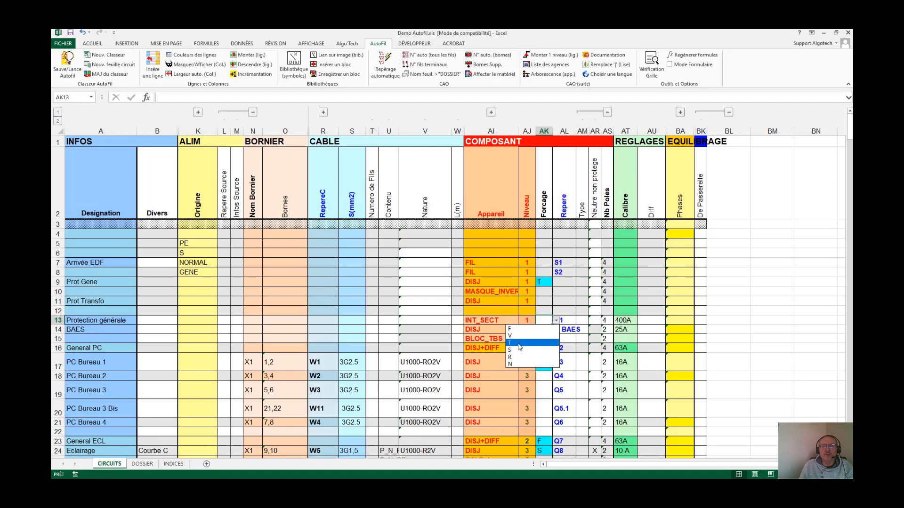
left_click(518, 357)
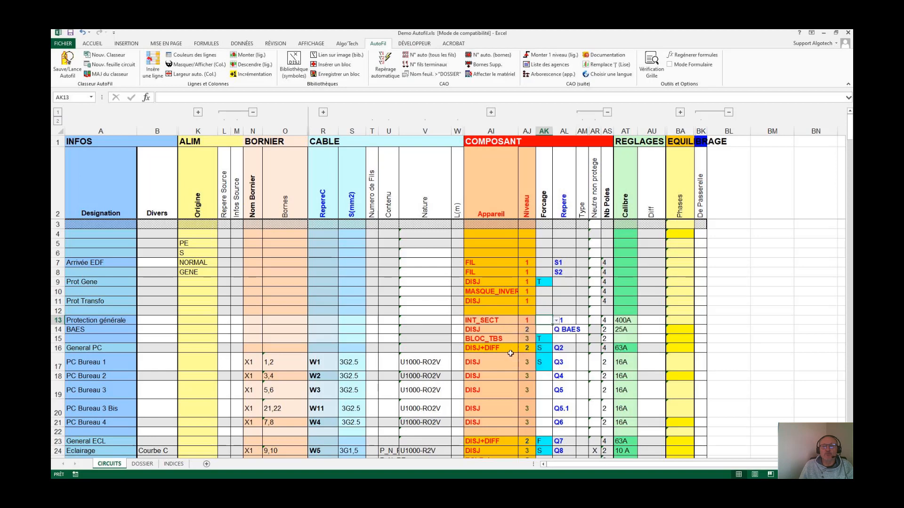
Save the grid, regenerate the schematic with AutoFil, and review circuit folios F_001 to F_003 in Pack'Elec
left_click(67, 65)
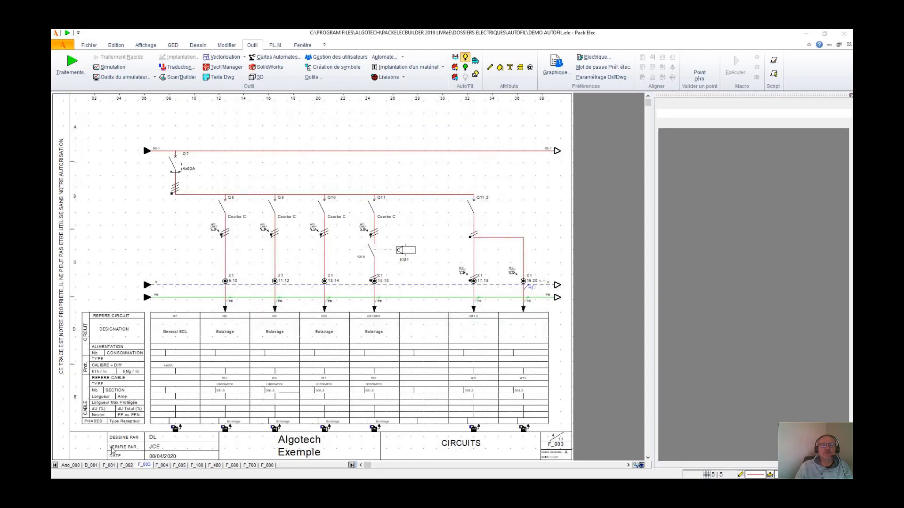
left_click(113, 466)
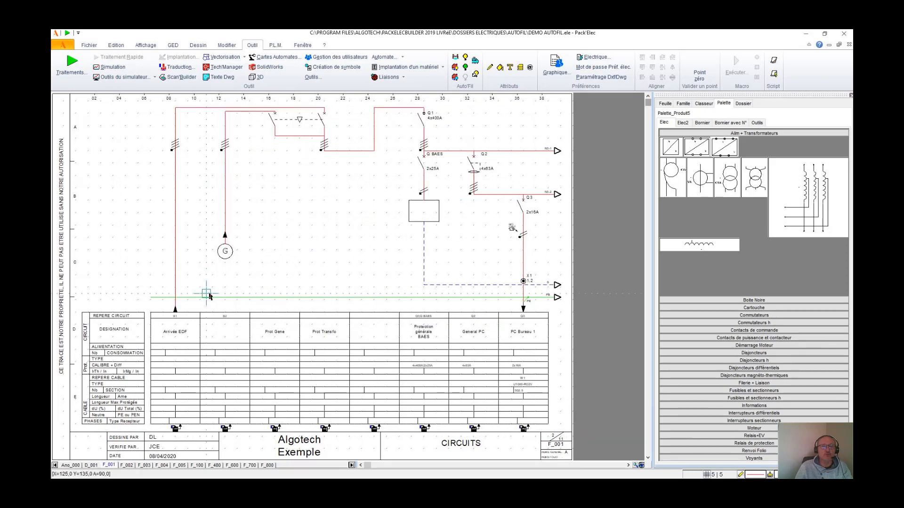
left_click(126, 466)
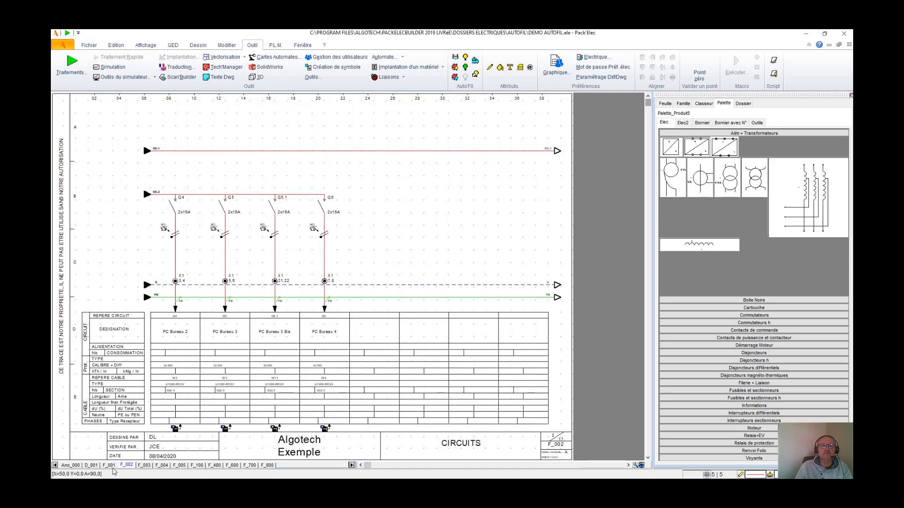
left_click(147, 466)
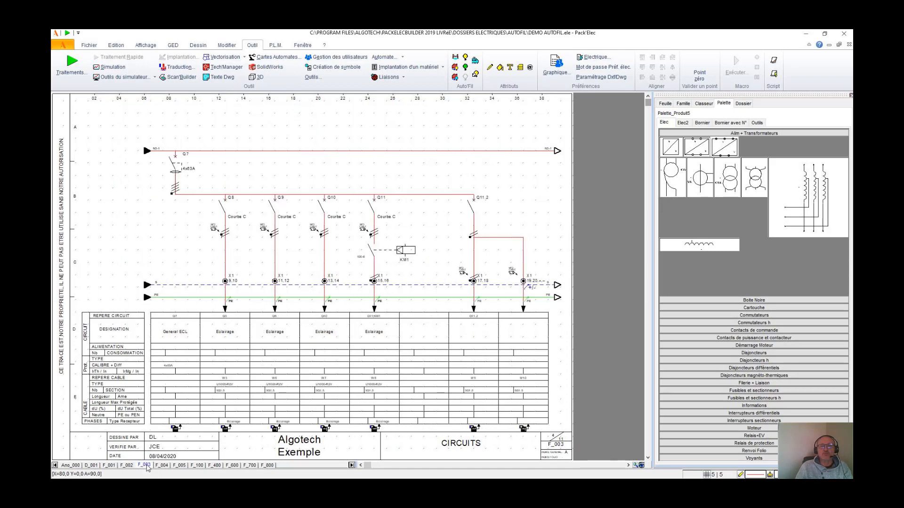
left_click(109, 465)
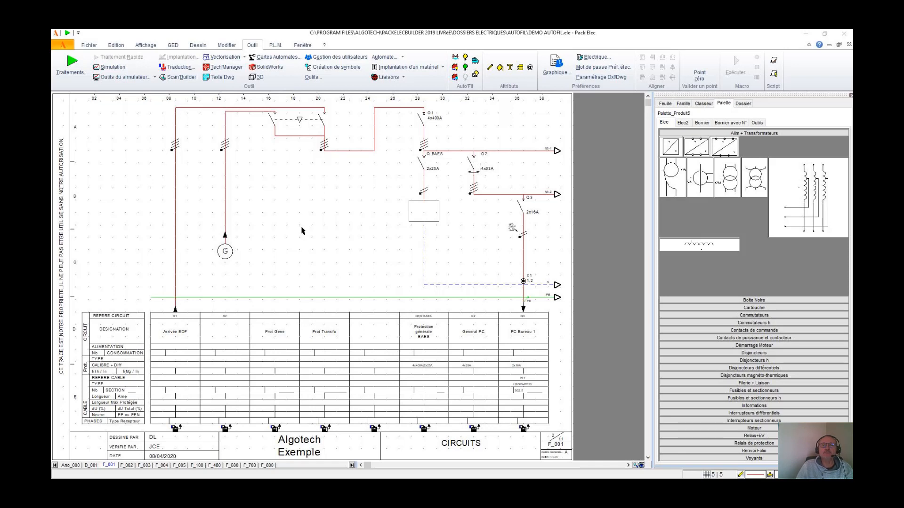
Export sheets D_001 to F_800 to PDF and look through the pages of the resulting DEMO AUTOFIL.pdf
left_click(89, 45)
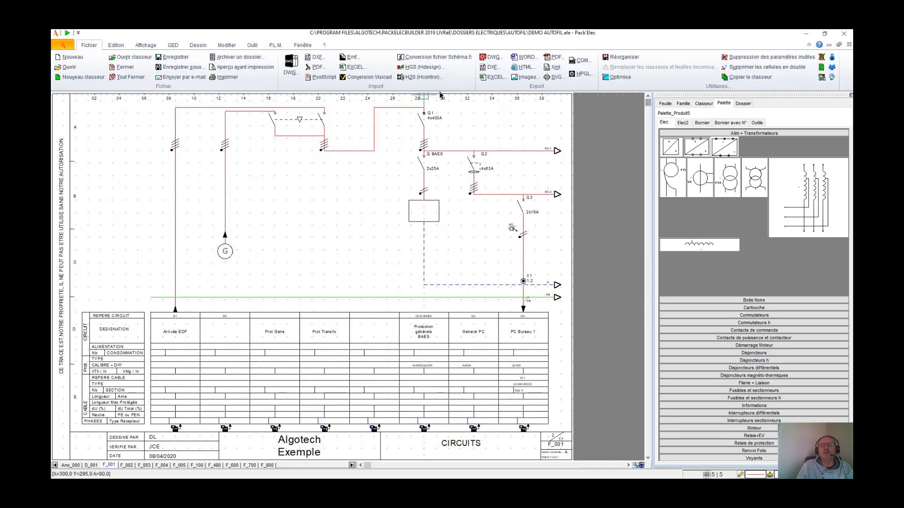
left_click(554, 57)
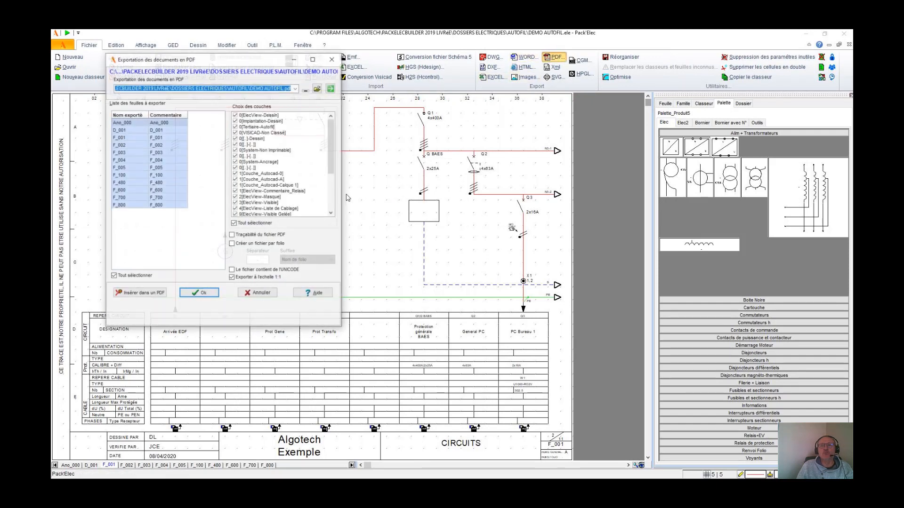
left_click(122, 134)
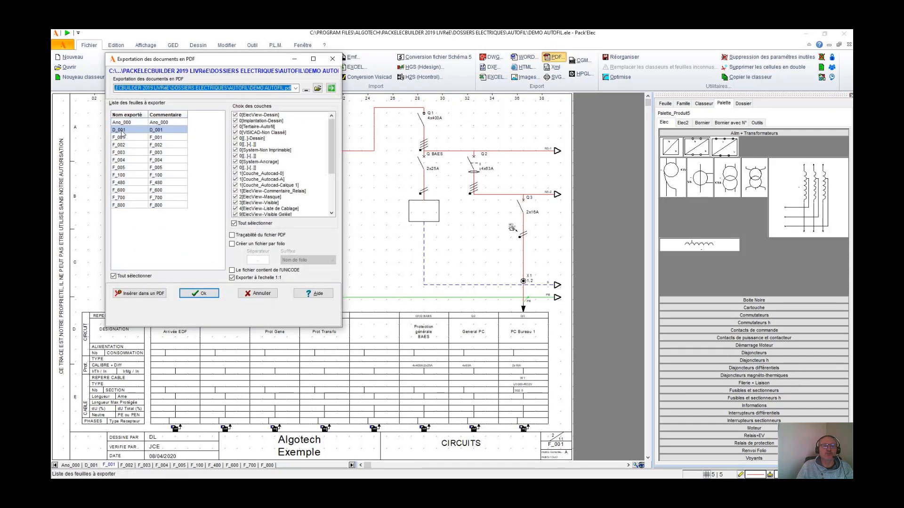
left_click(137, 207, "shift")
left_click(200, 293)
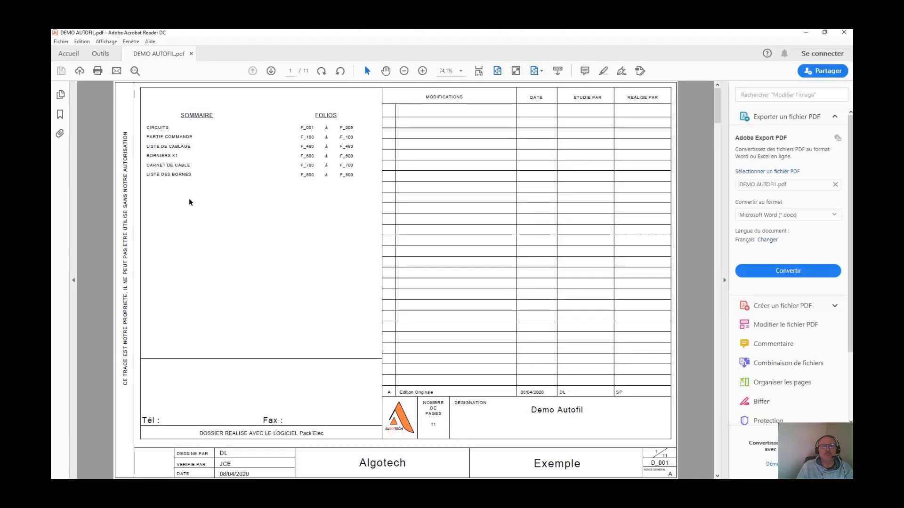
scroll(236, 237, "down", 1)
scroll(237, 237, "down", 2)
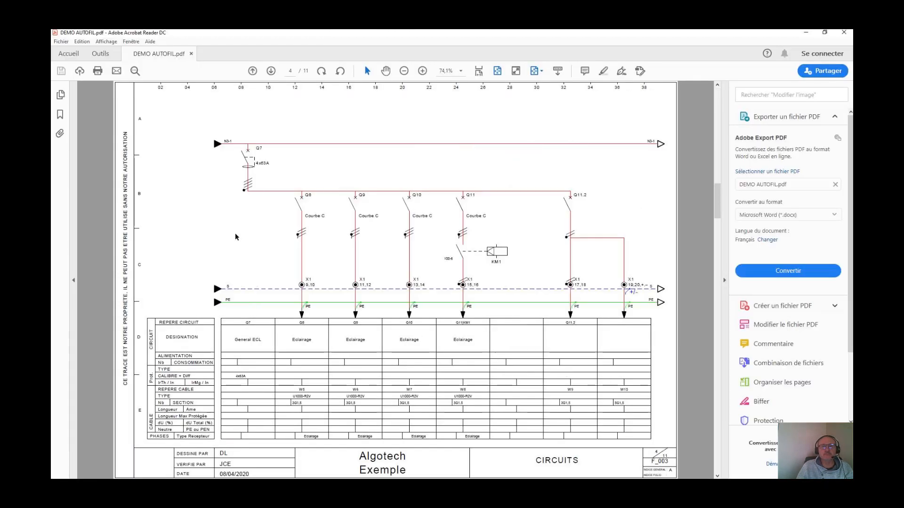
left_click(807, 32)
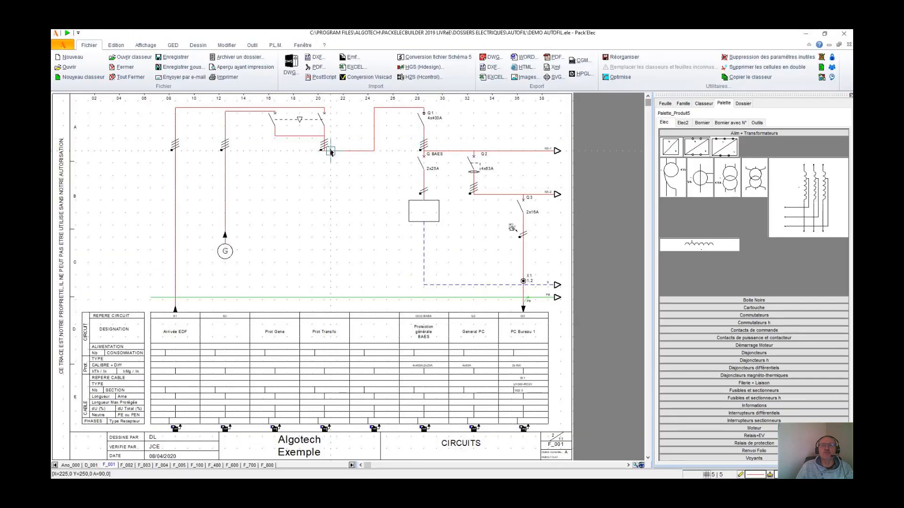
Export sheets D_001 to F_800 of the folder in DWG format and close the export dialog
left_click(489, 58)
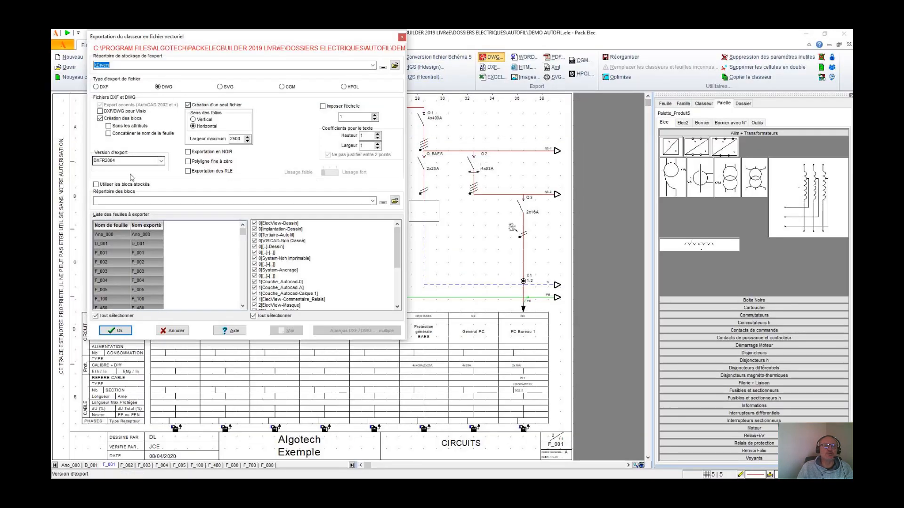
left_click(110, 246)
scroll(104, 296, "down", 3)
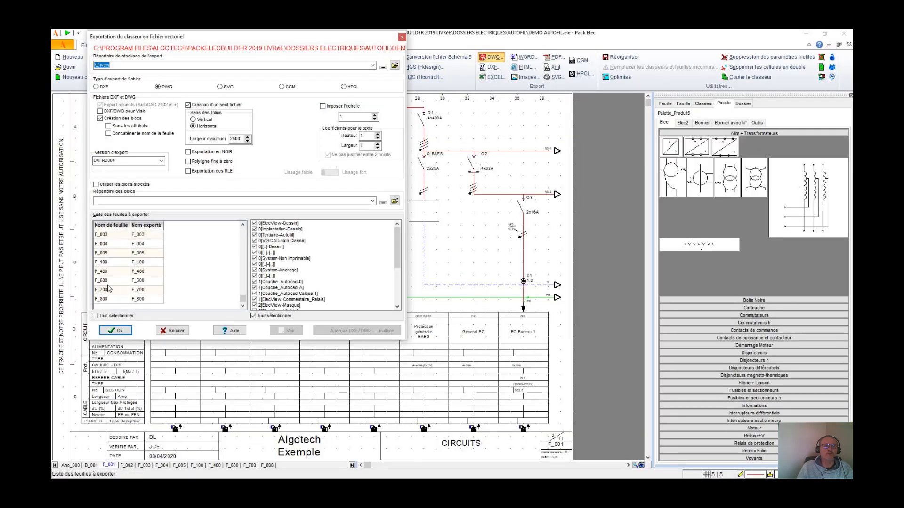
left_click(103, 300, "shift")
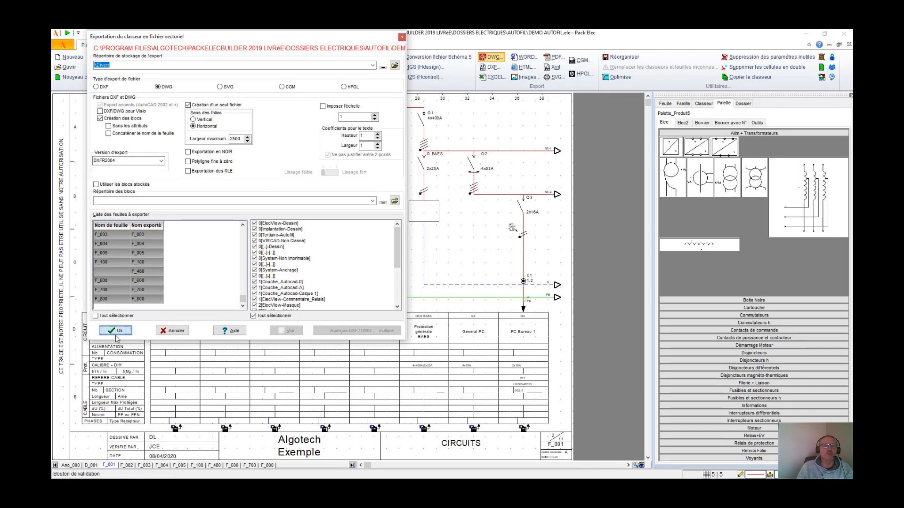
left_click(116, 331)
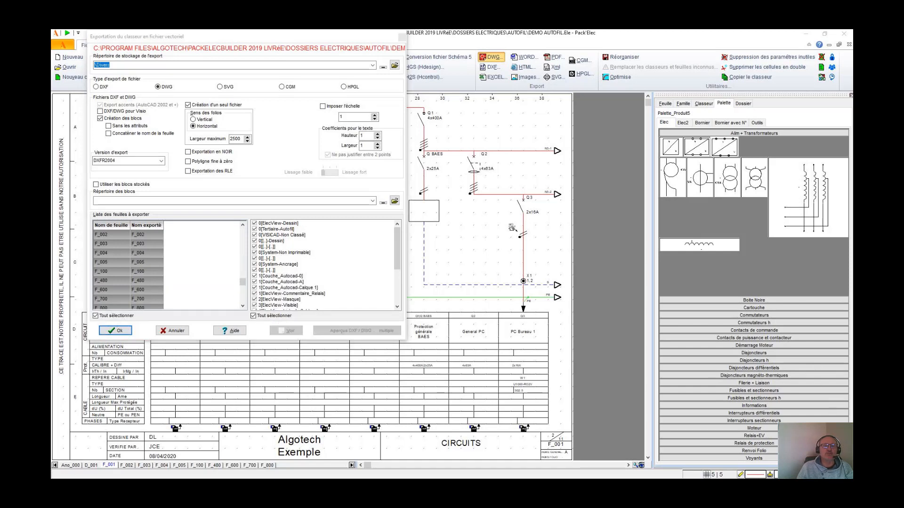
left_click(402, 36)
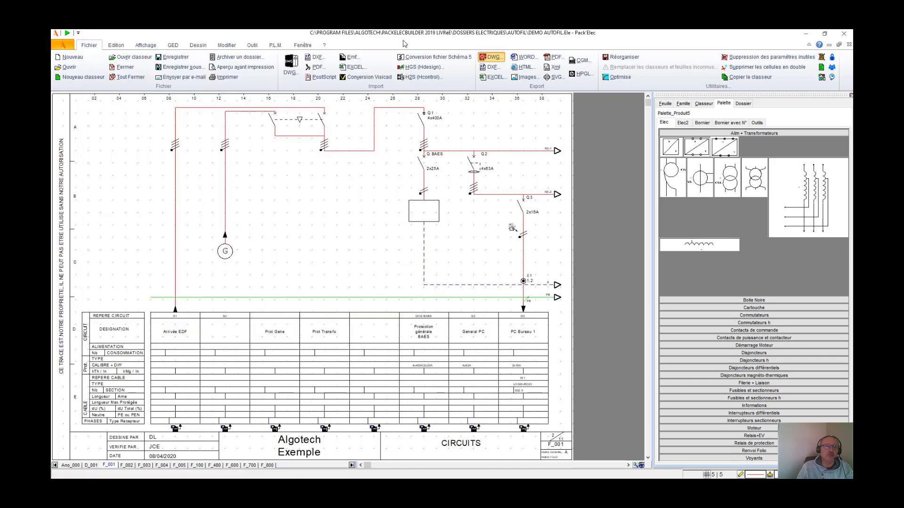